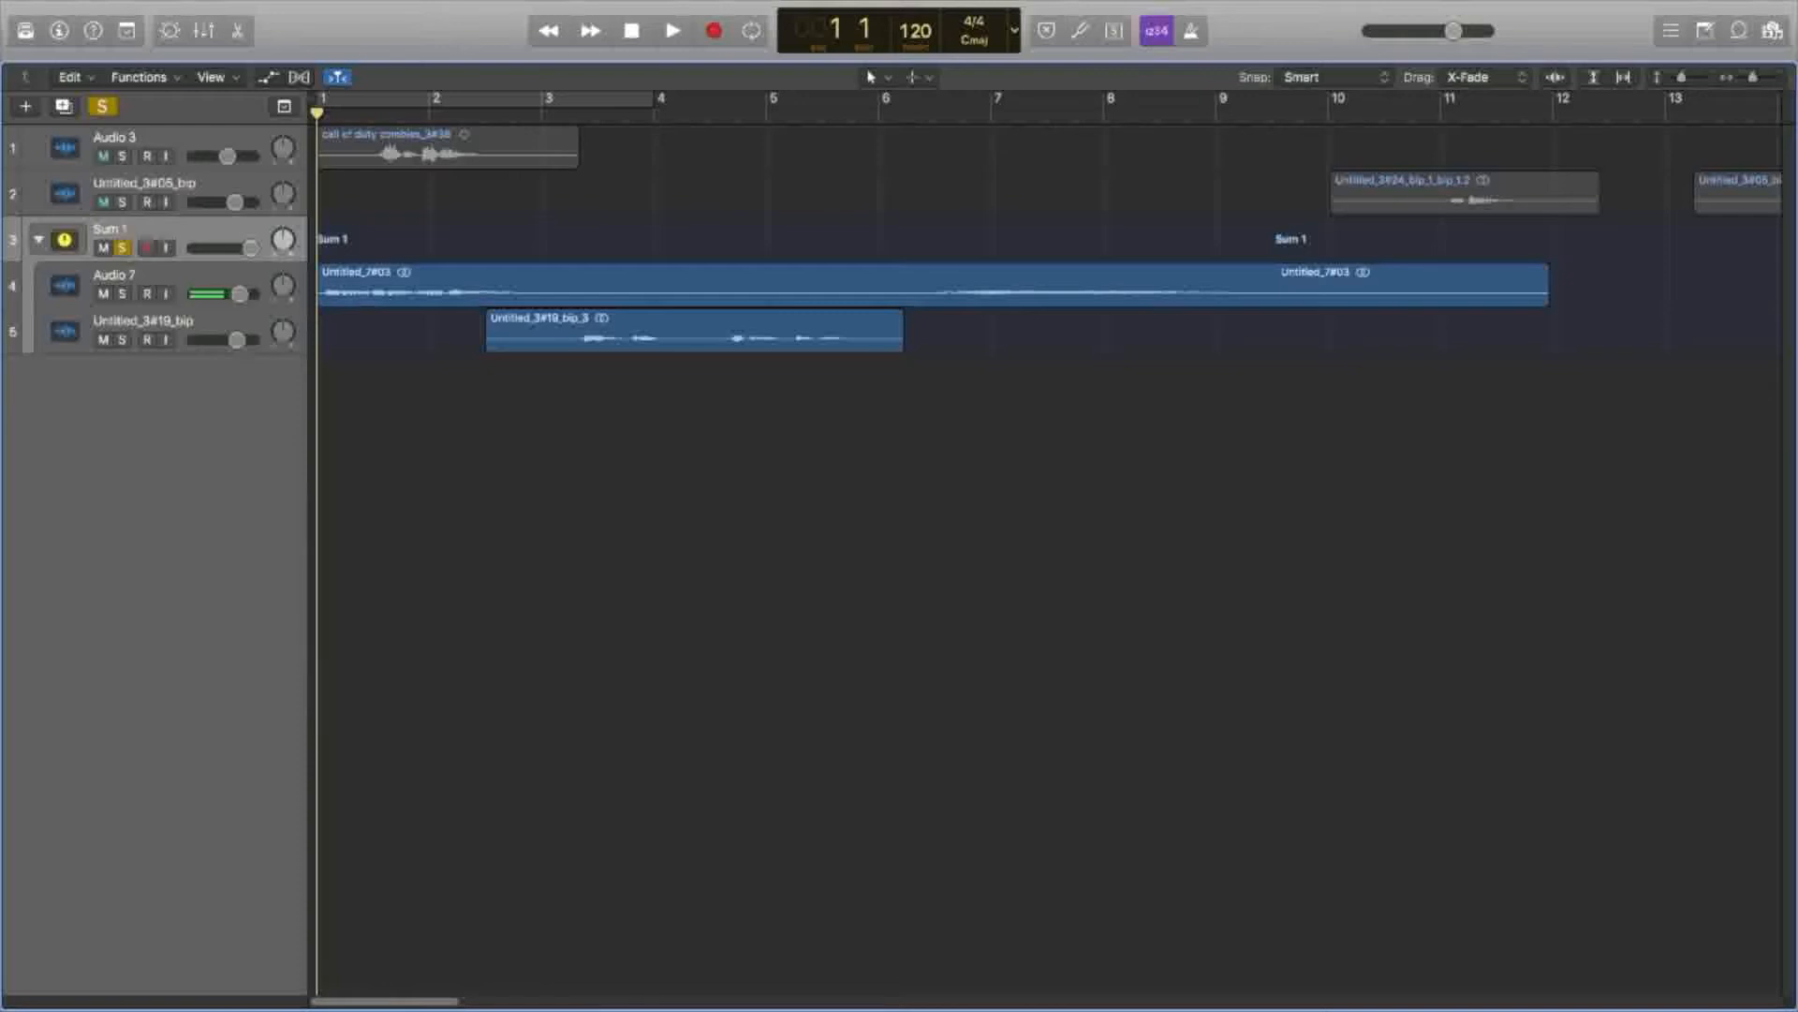
pyautogui.press('Down')
pyautogui.press('Down')
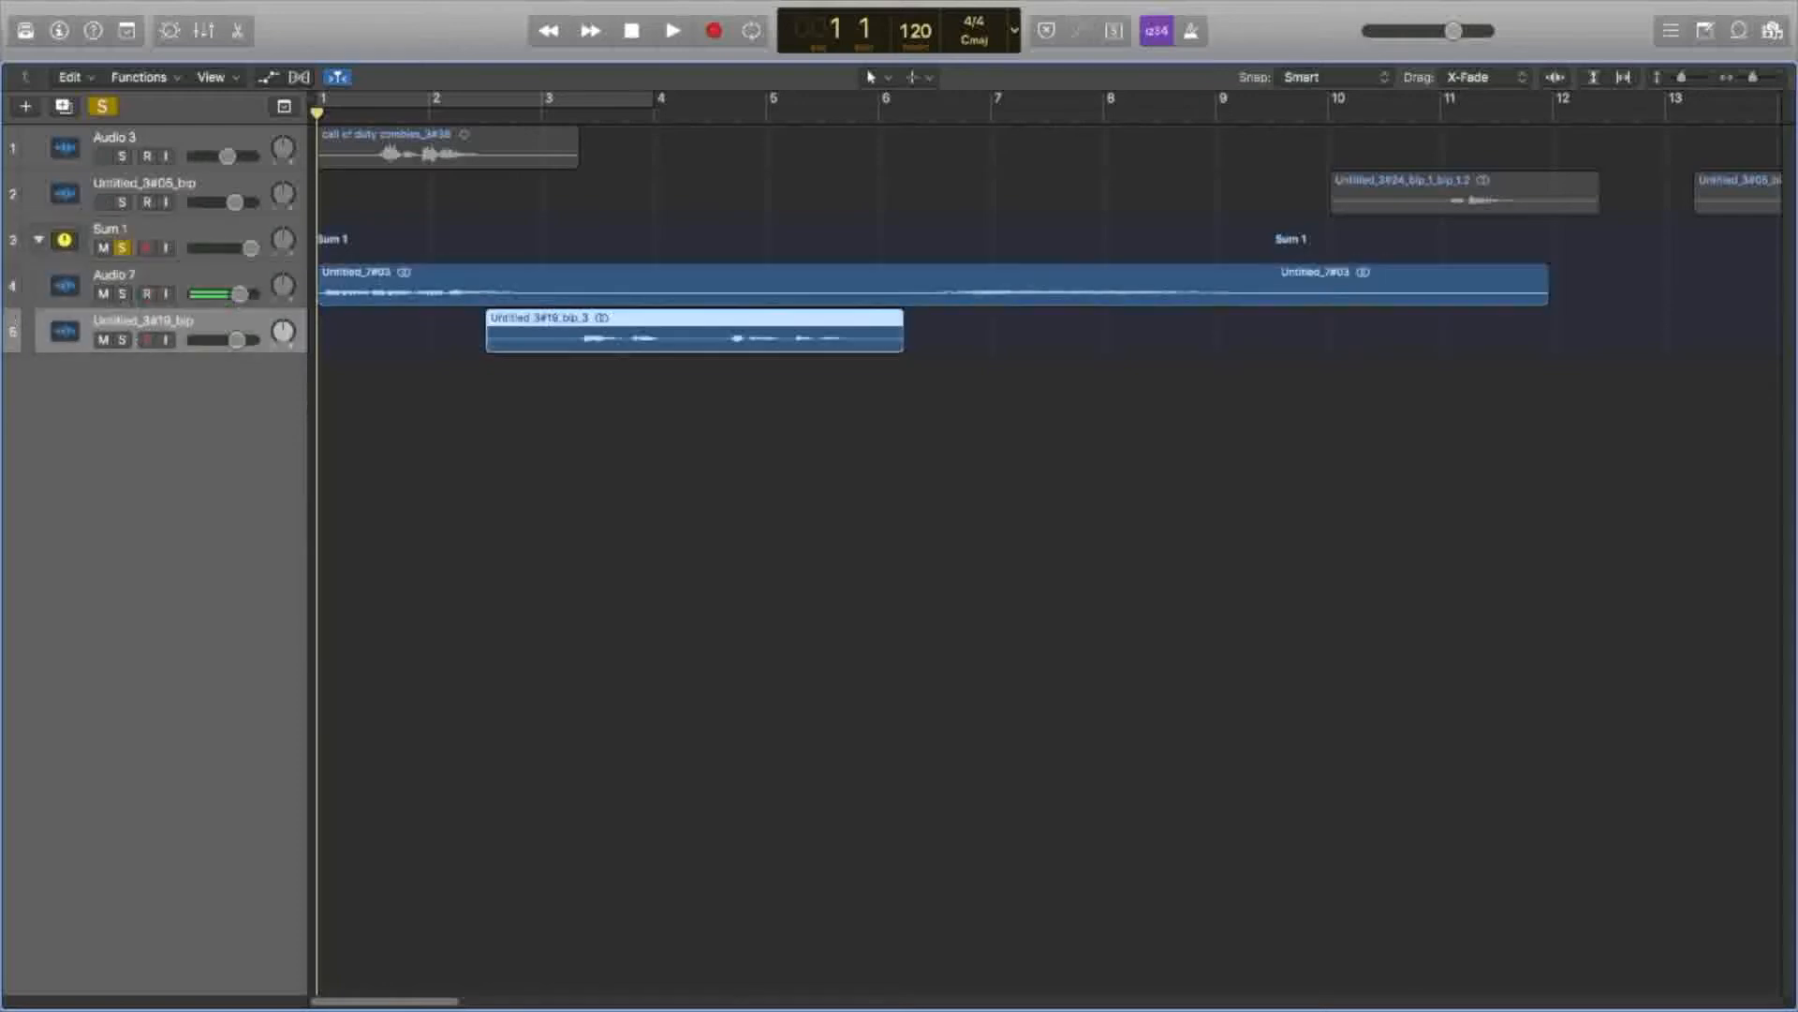
pyautogui.press('Up')
pyautogui.press('Up')
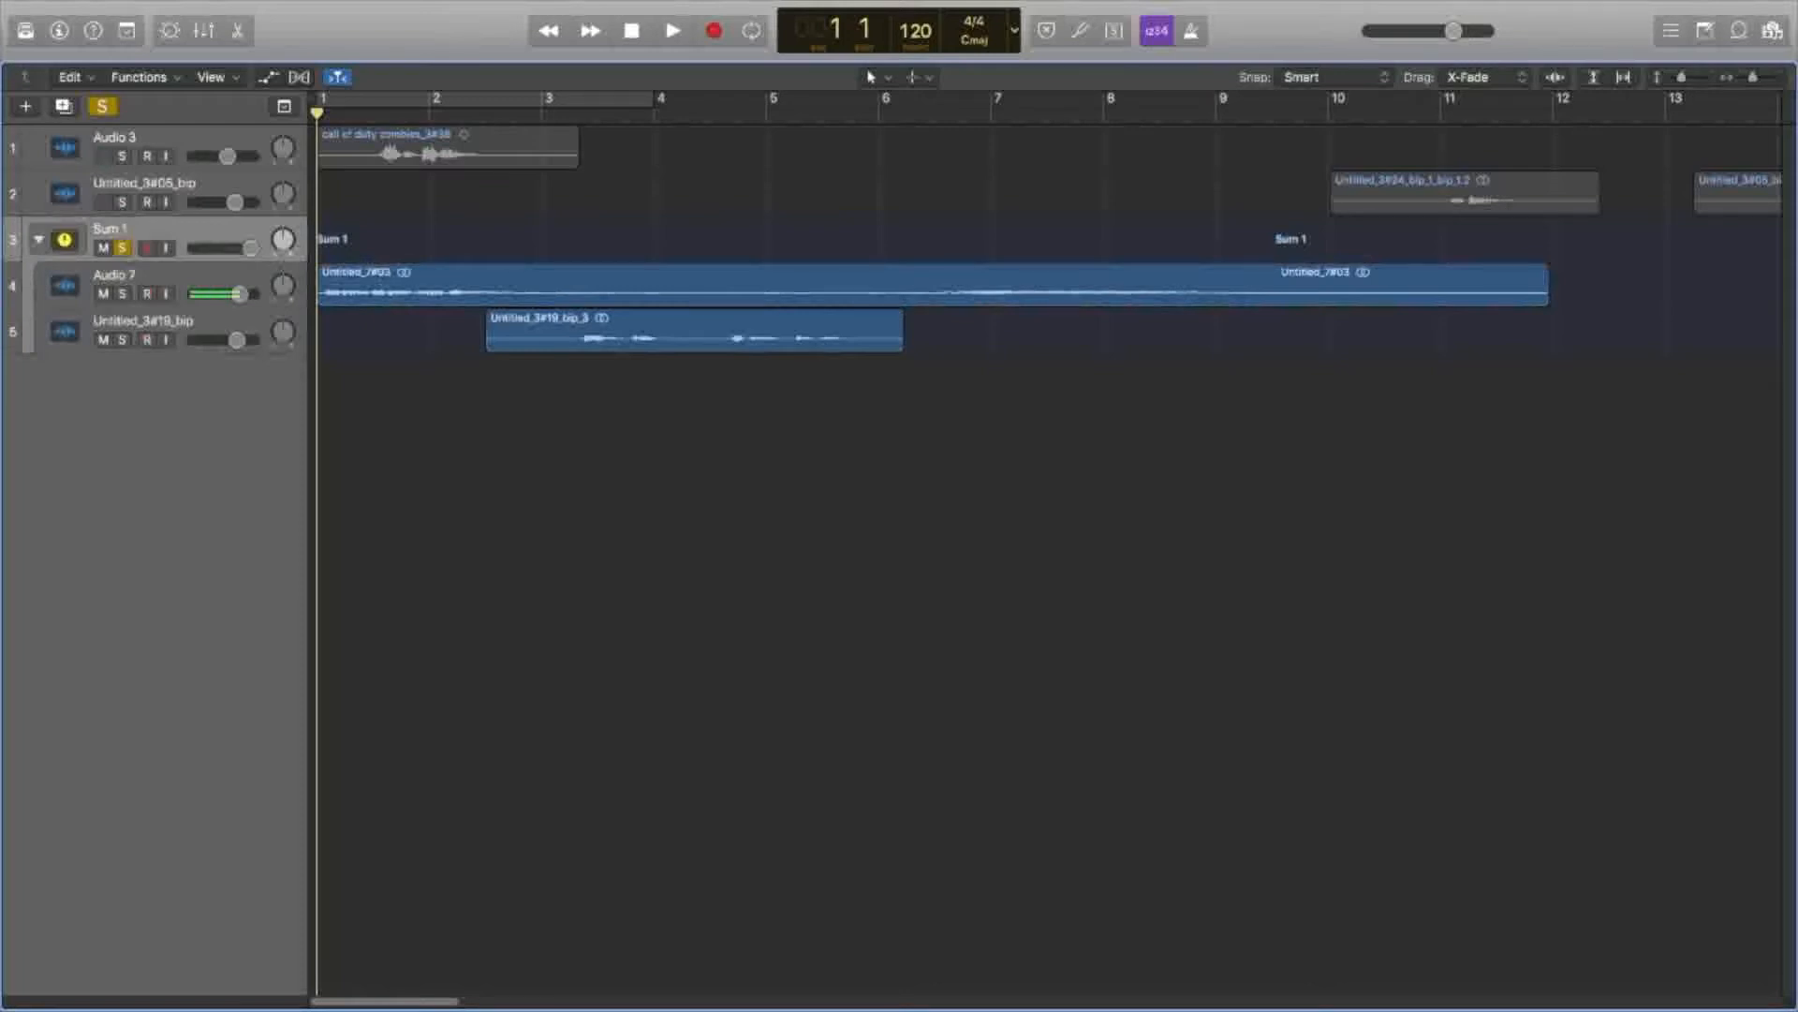
pyautogui.press('i')
pyautogui.press('i')
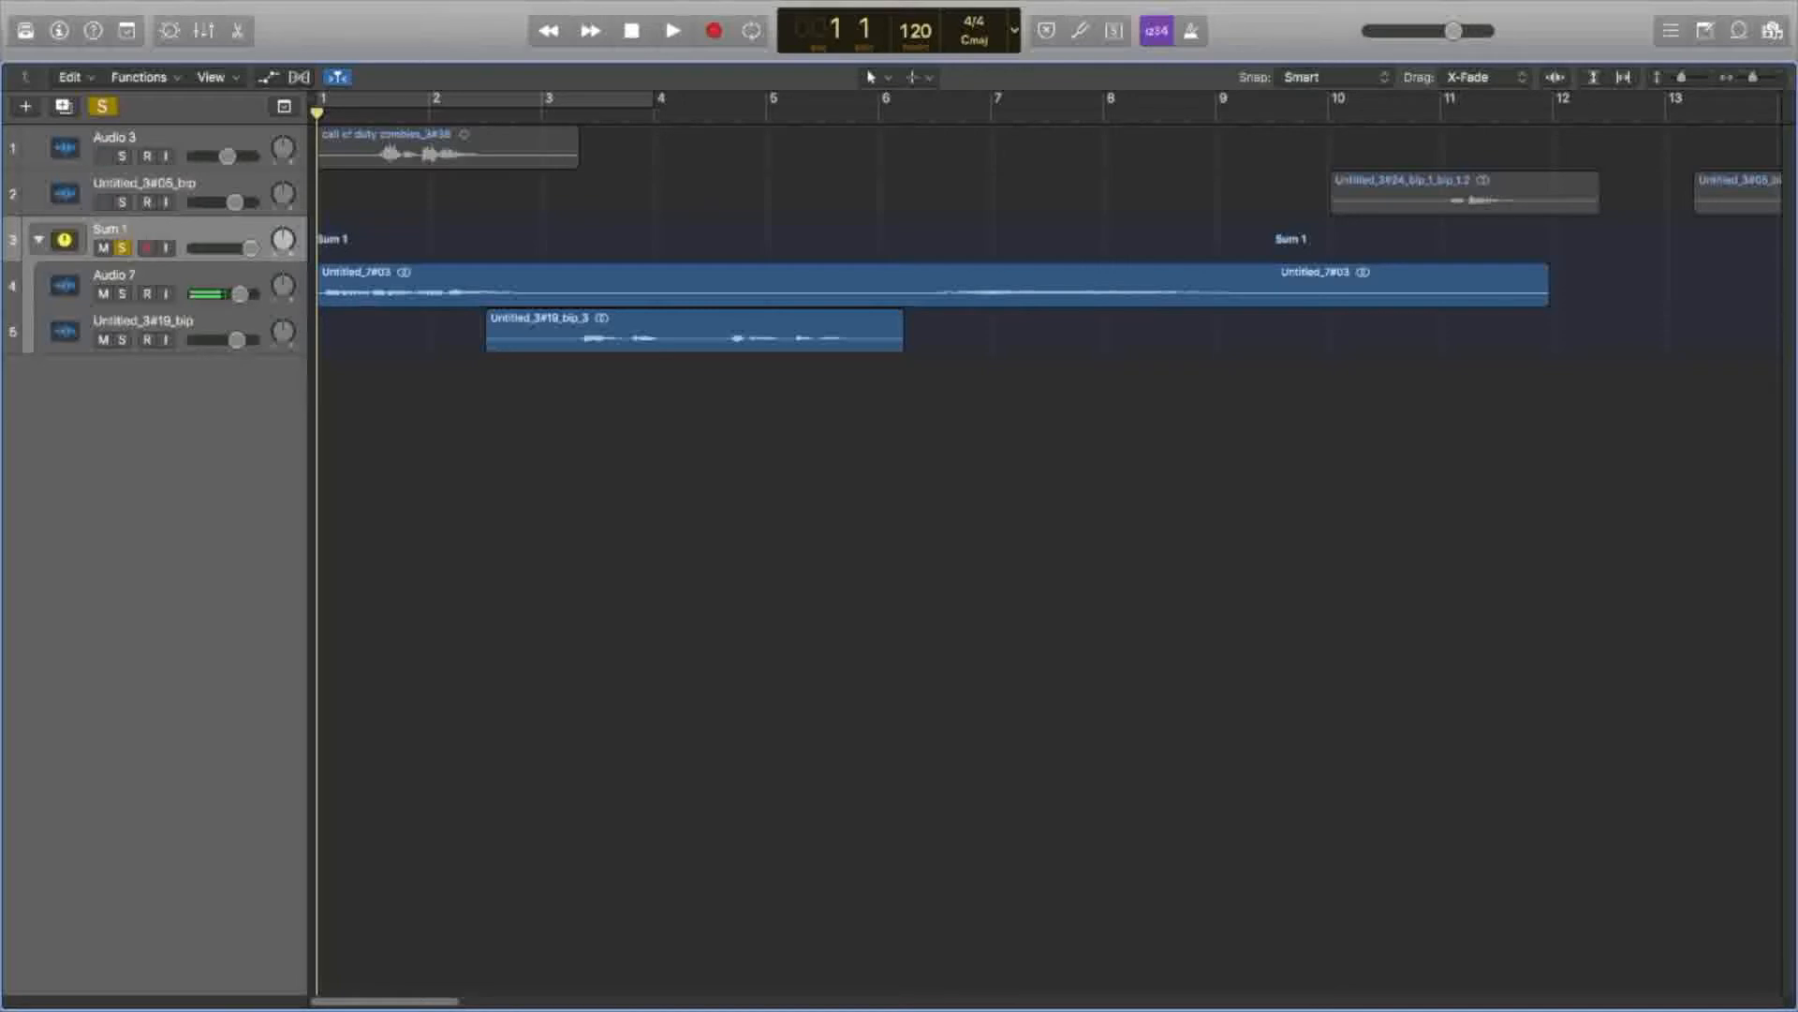
# Play back the soloed Sum 1 track stack from the start of the project
pyautogui.press('space')
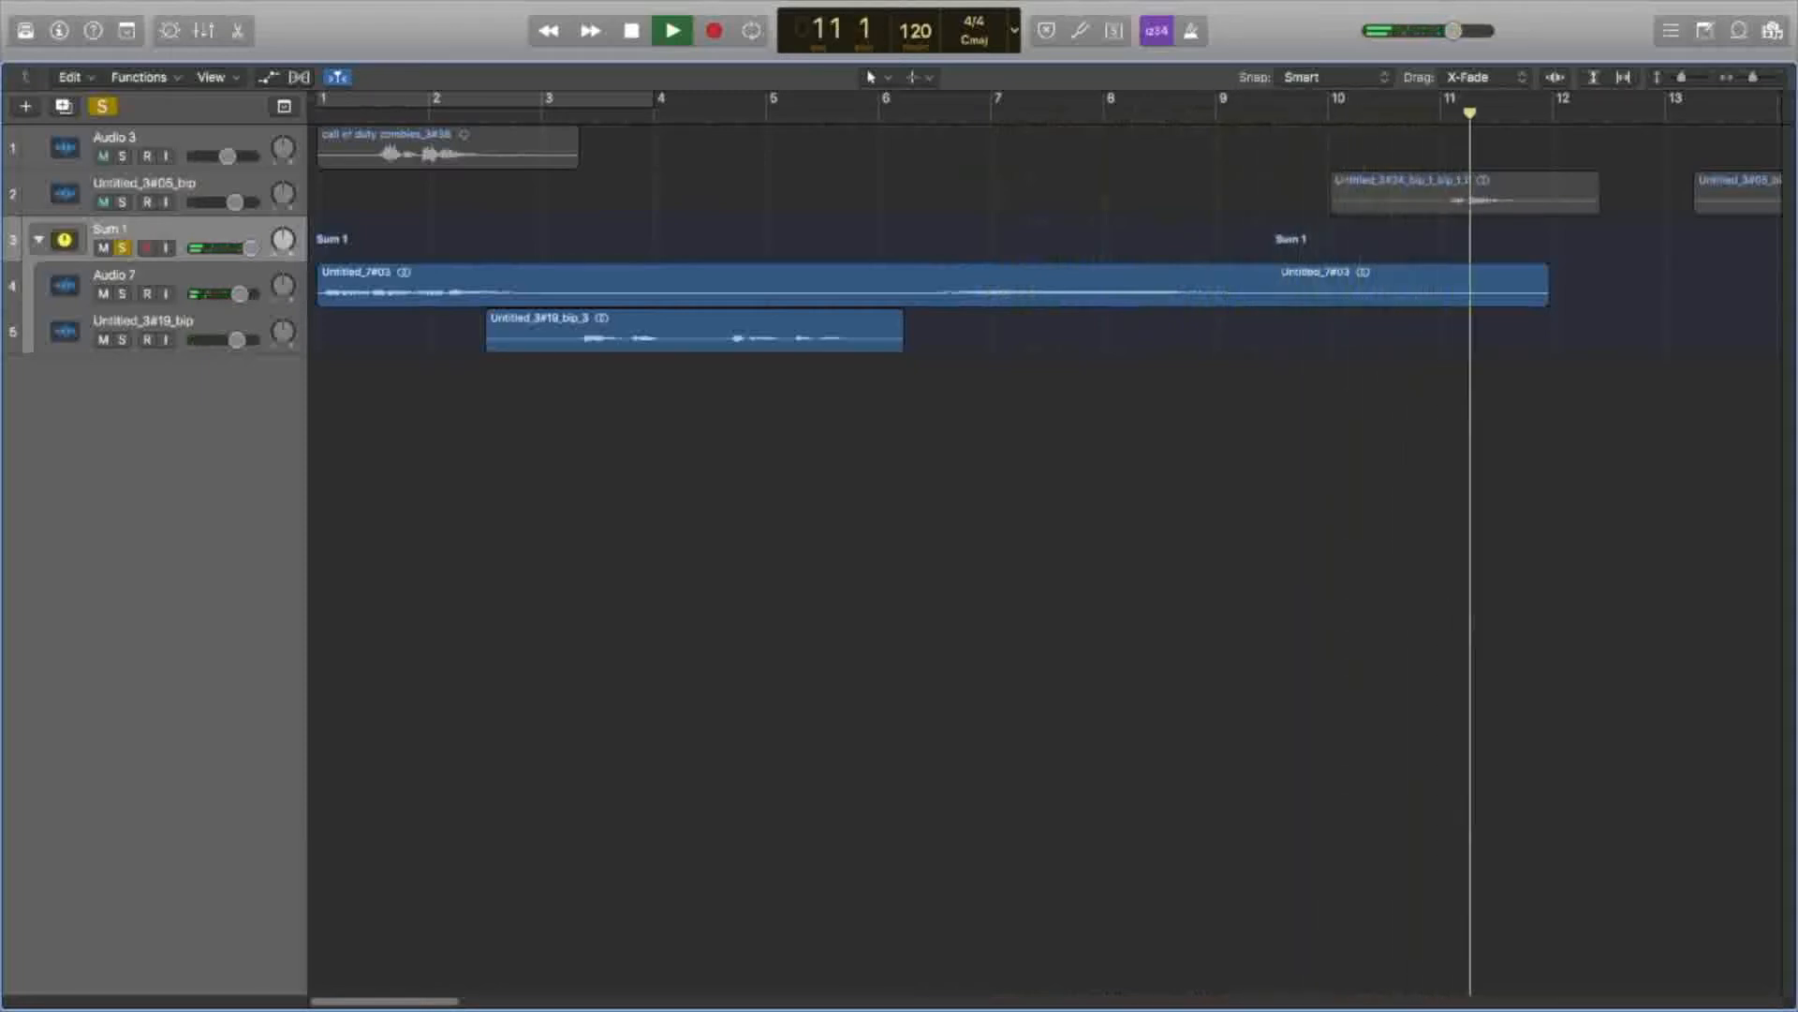
pyautogui.press('space')
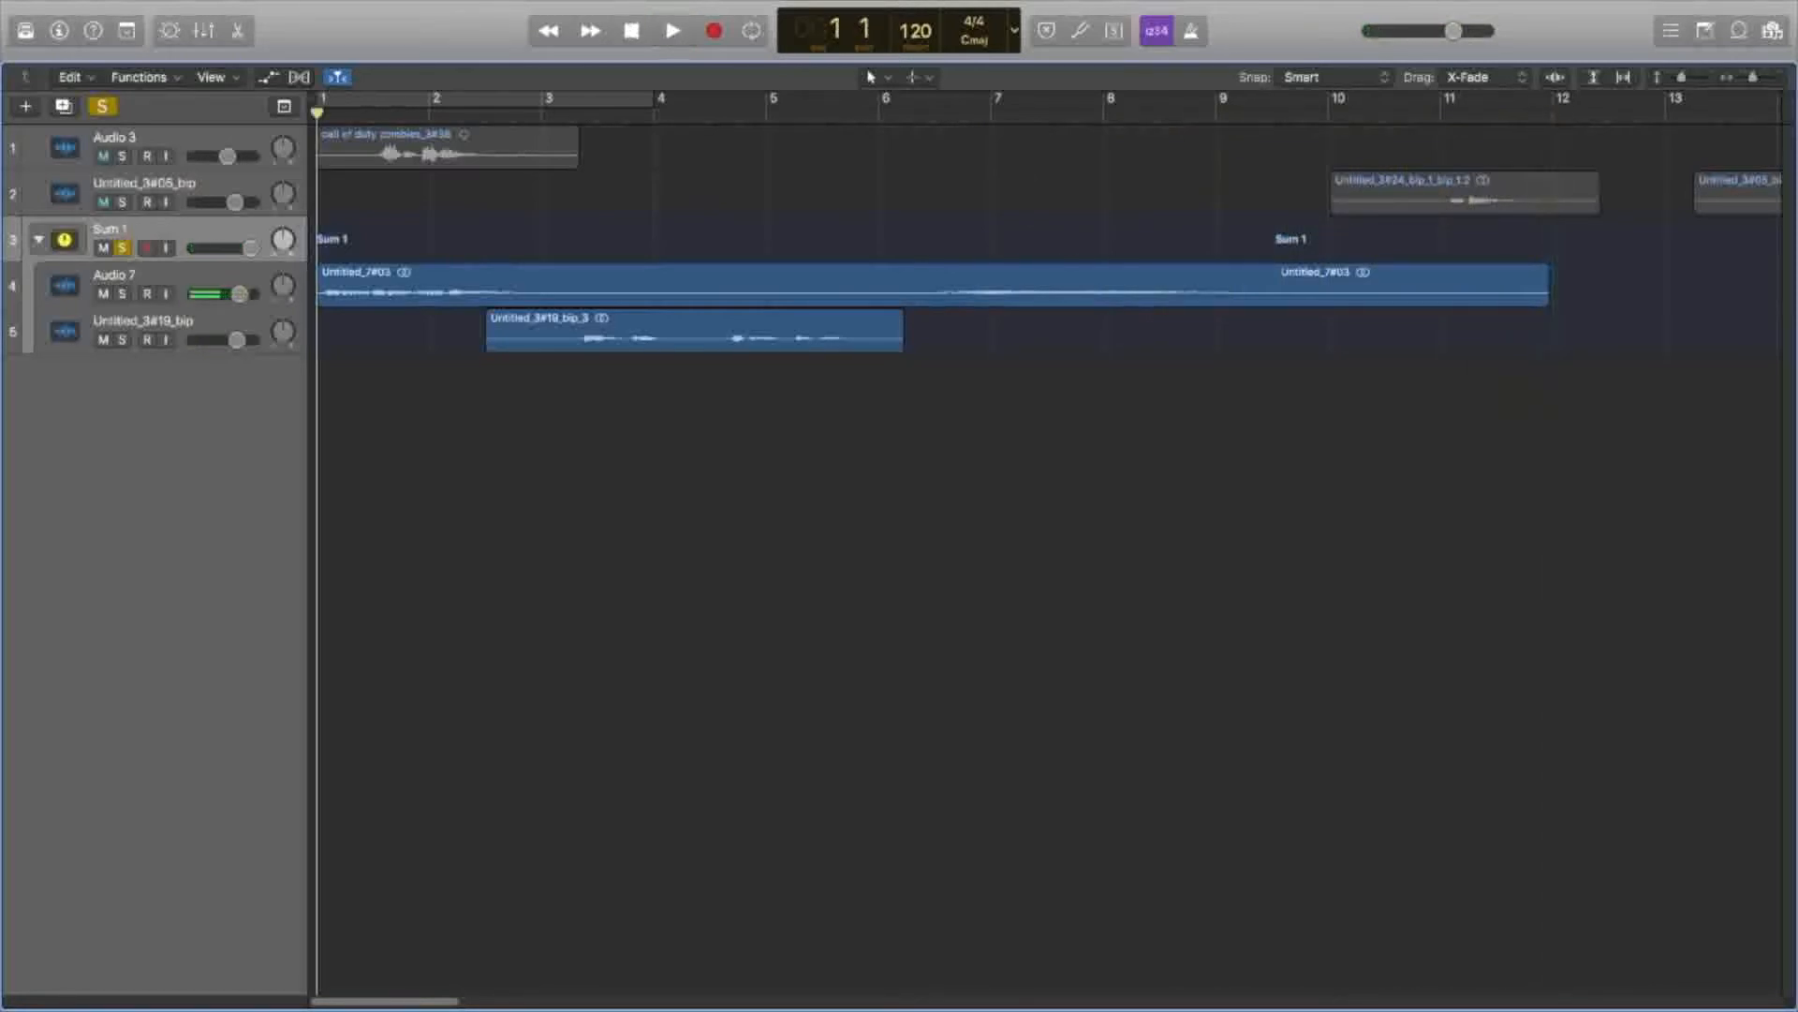
# Select the Audio 3 track and briefly inspect its channel strip
pyautogui.press('Up')
pyautogui.press('Up')
pyautogui.press('Up')
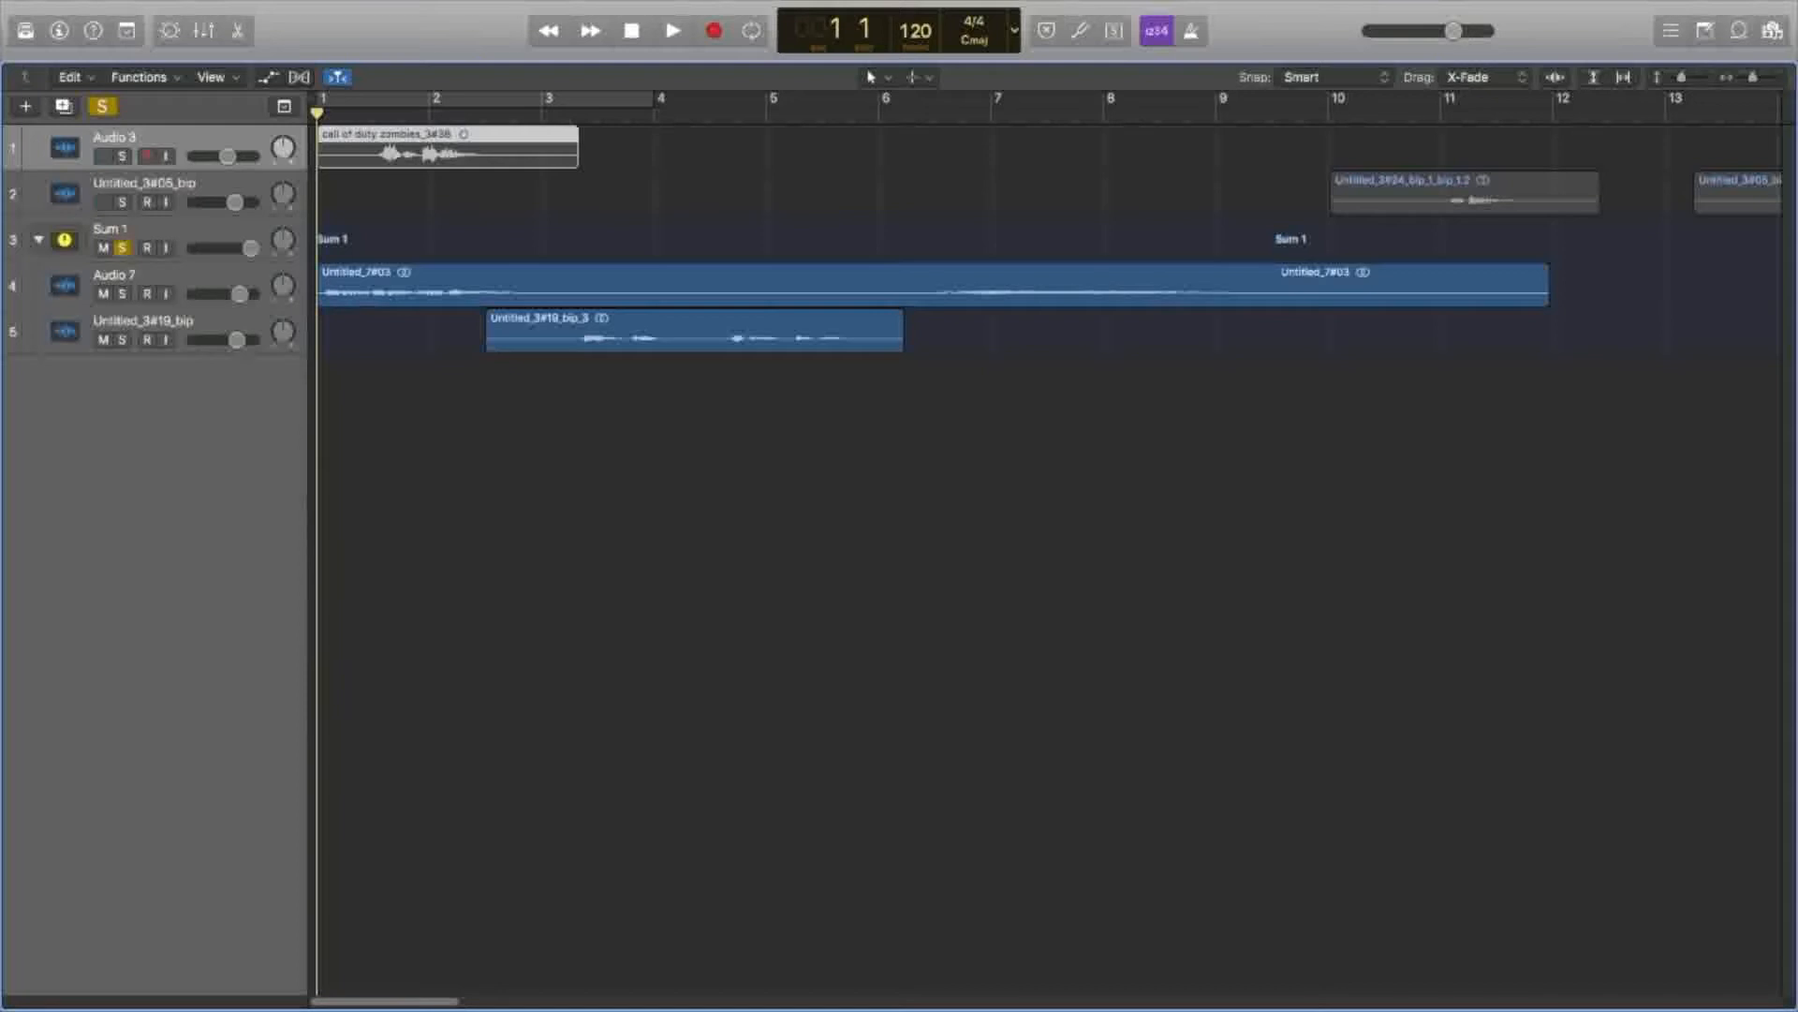
pyautogui.press('i')
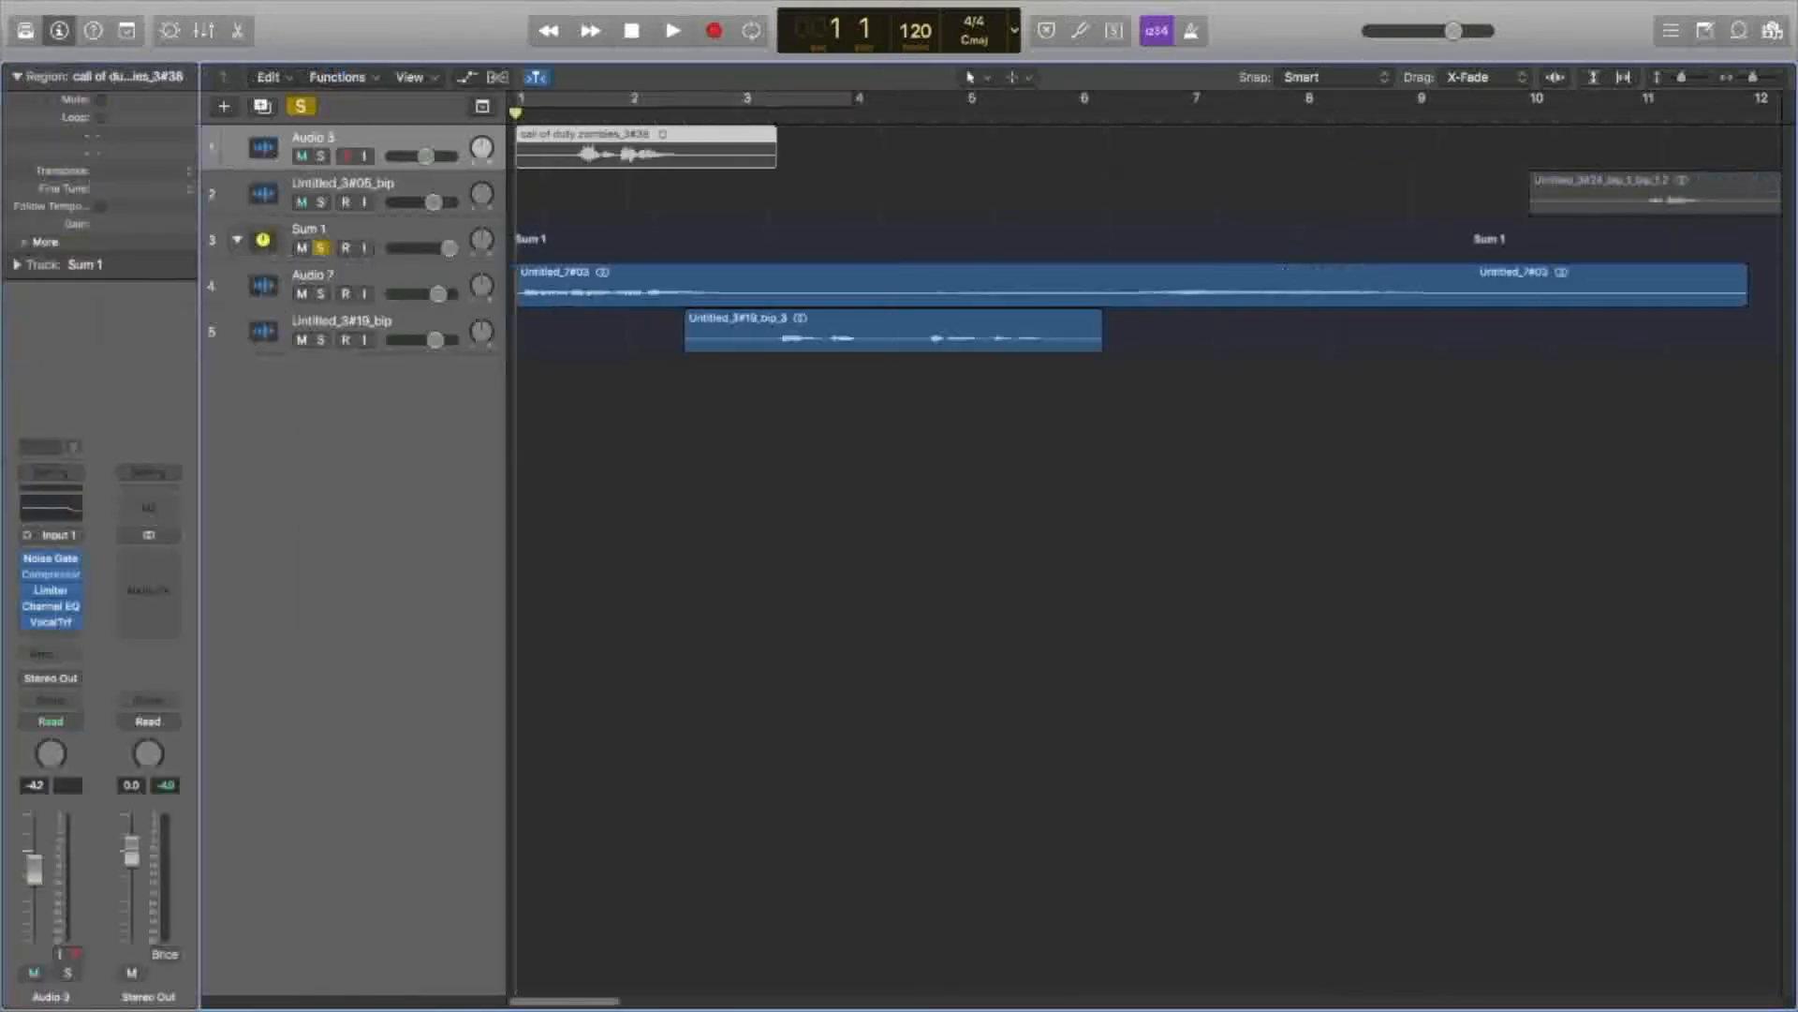
pyautogui.press('i')
pyautogui.press('i')
pyautogui.press('i')
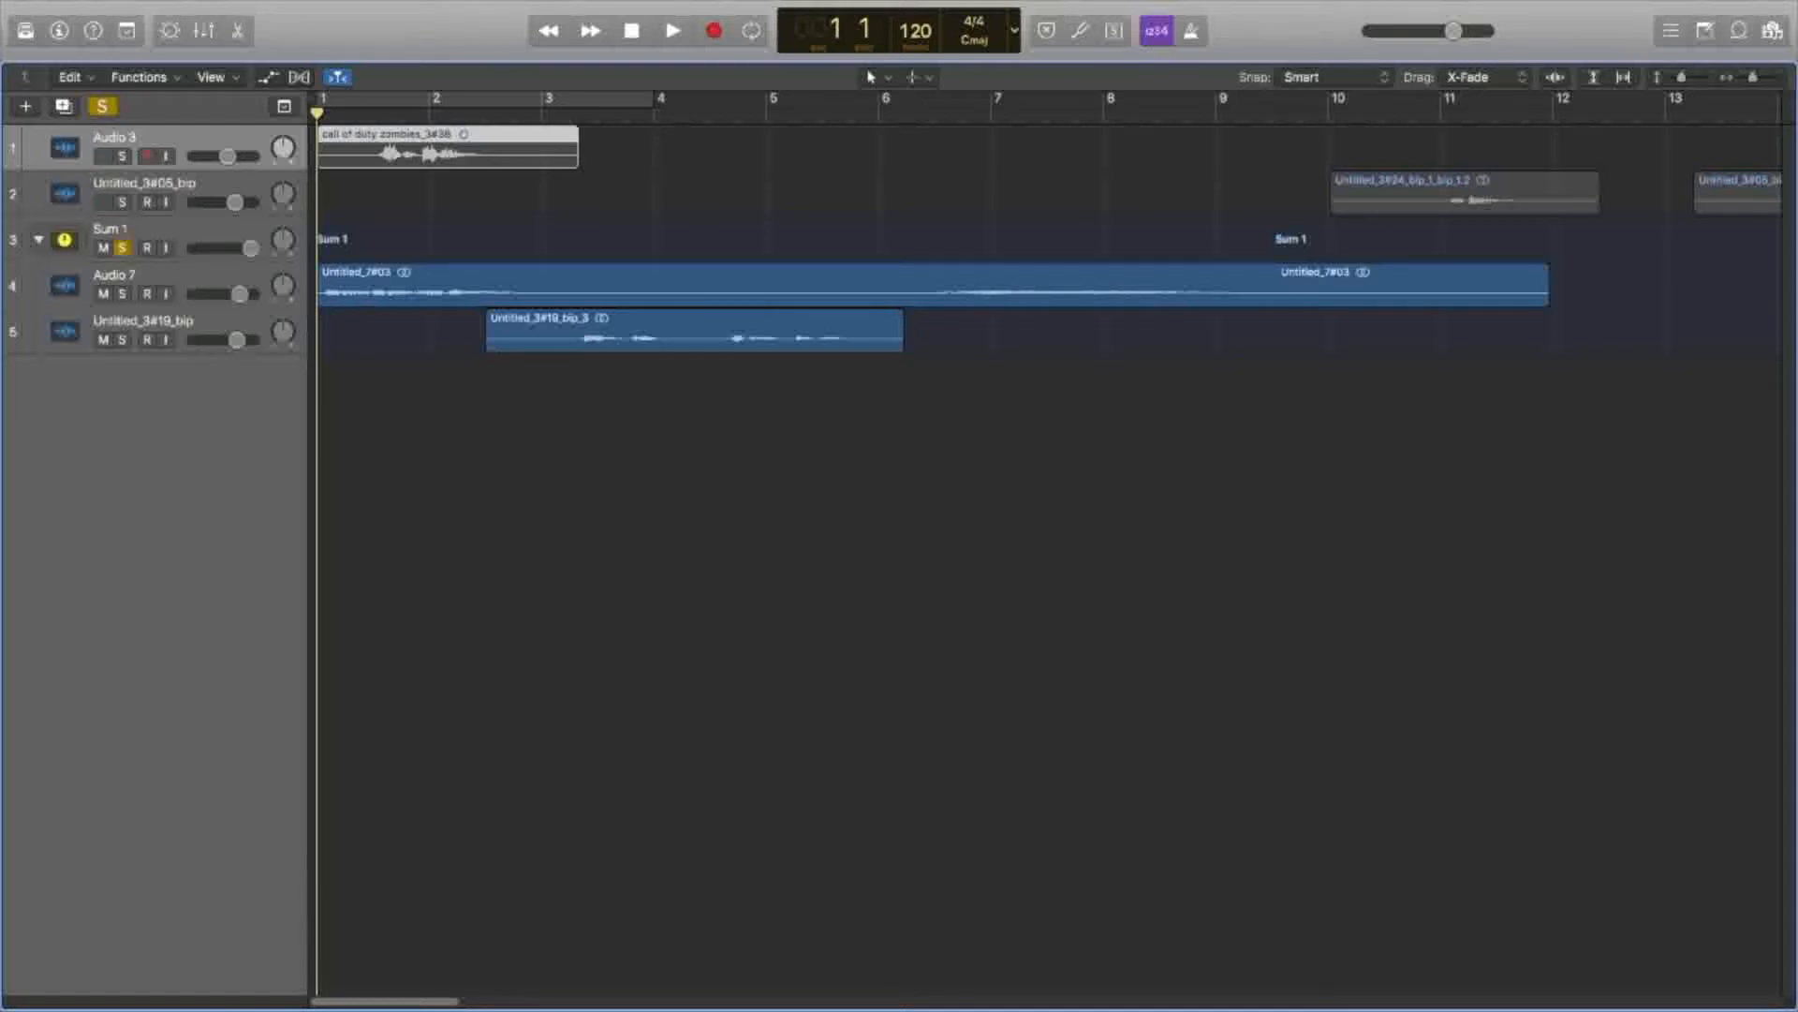
# Solo the Audio 3 track and take the Sum 1 track stack out of solo
pyautogui.press('s')
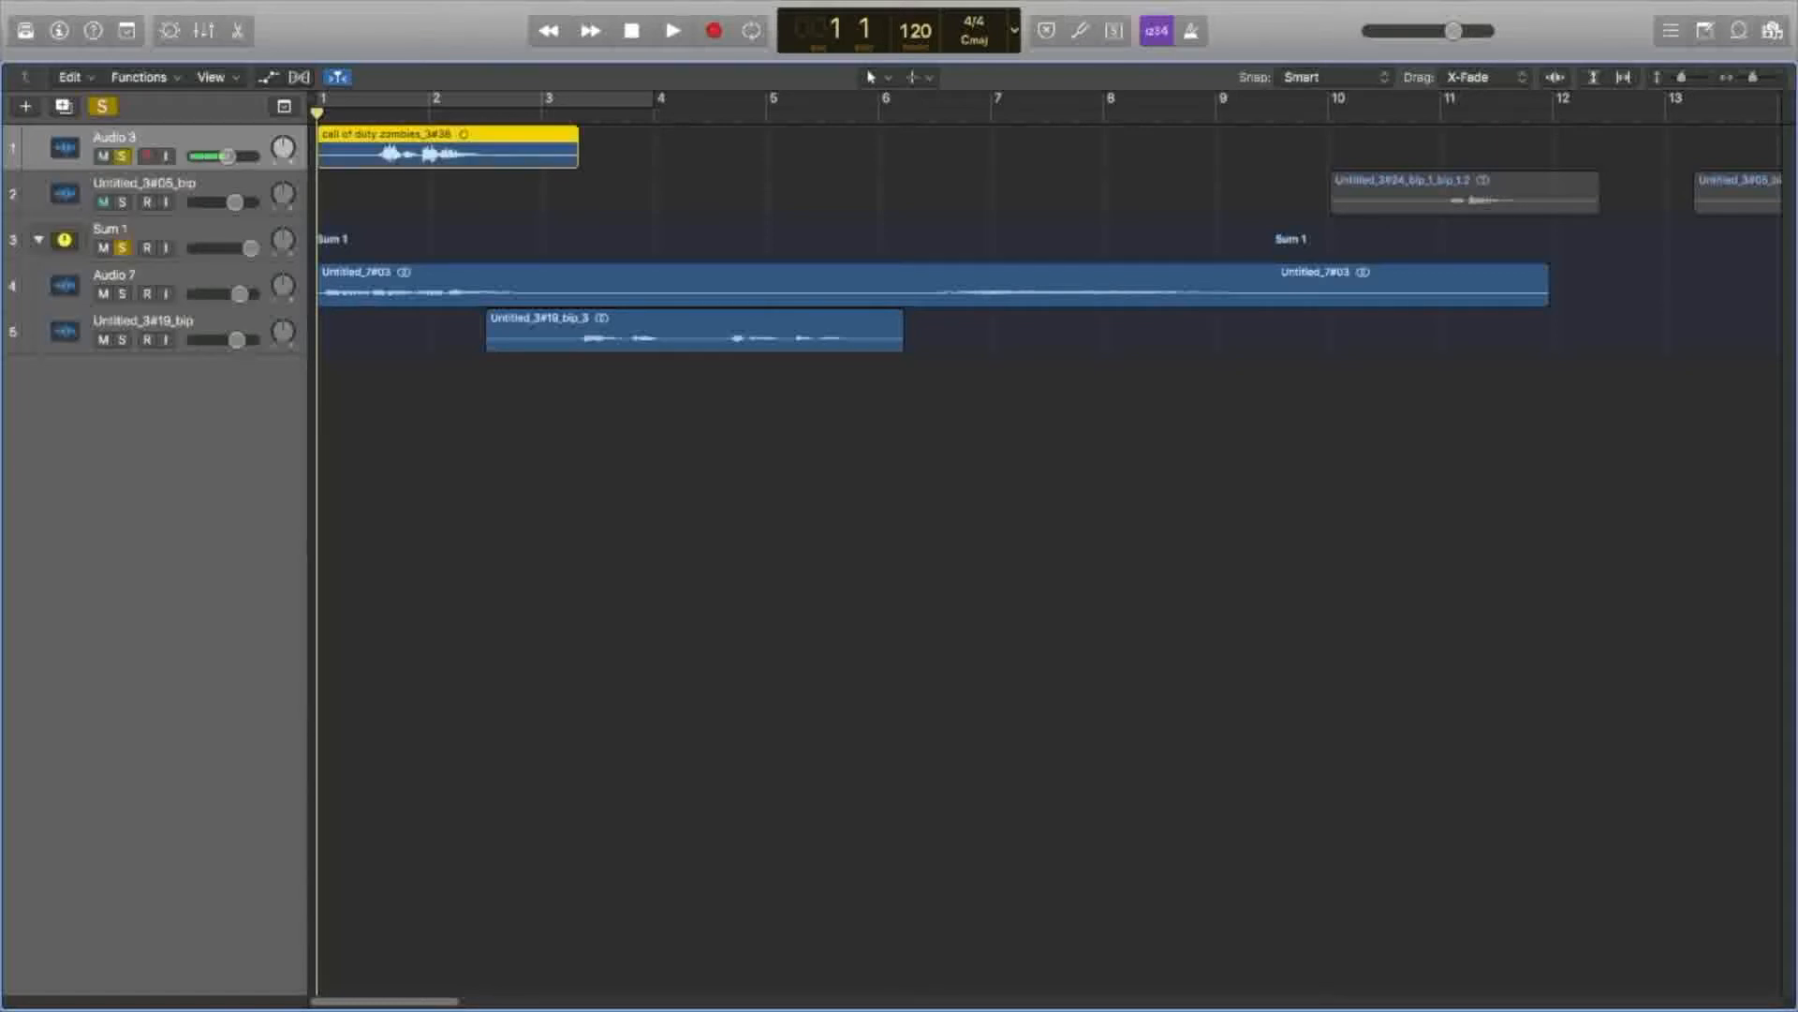
pyautogui.press('s')
pyautogui.press('s')
pyautogui.press('Down')
pyautogui.press('Down')
pyautogui.press('Down')
pyautogui.press('Up')
pyautogui.press('s')
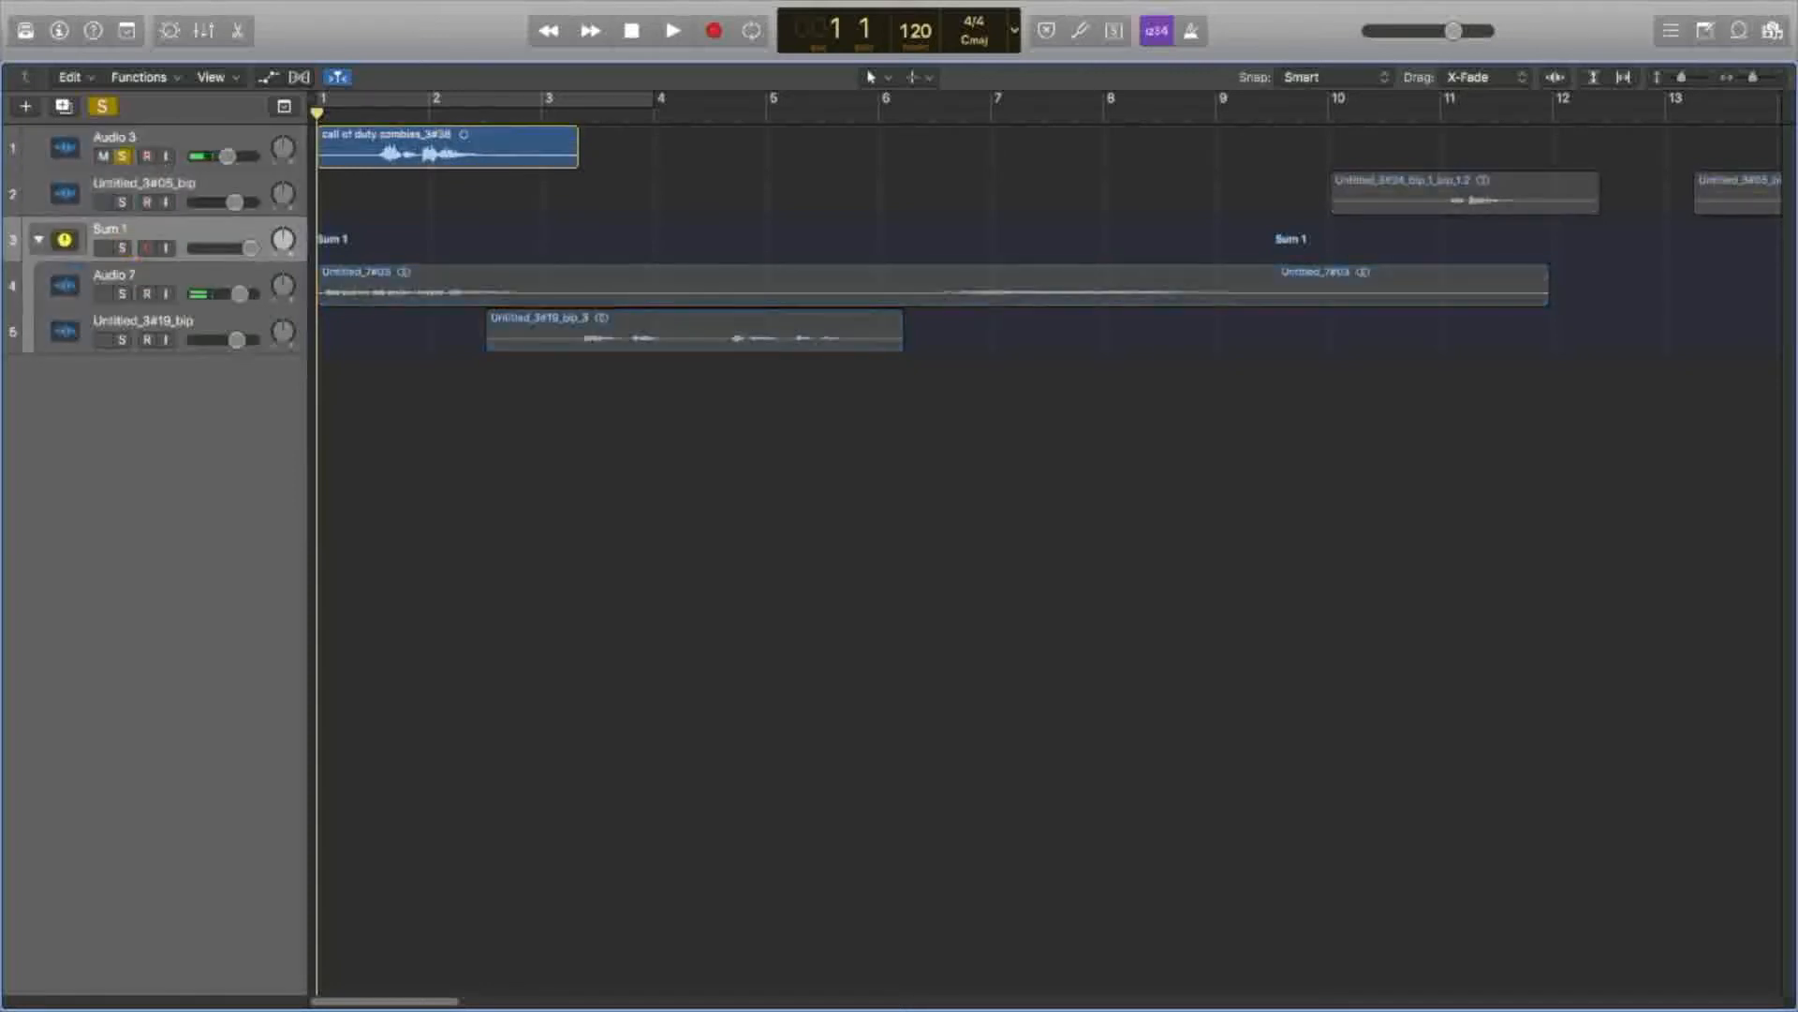
# Select the Audio 3 track and listen to its call of duty zombies_3#38 region from the beginning
pyautogui.press('Up')
pyautogui.press('Up')
pyautogui.press('Up')
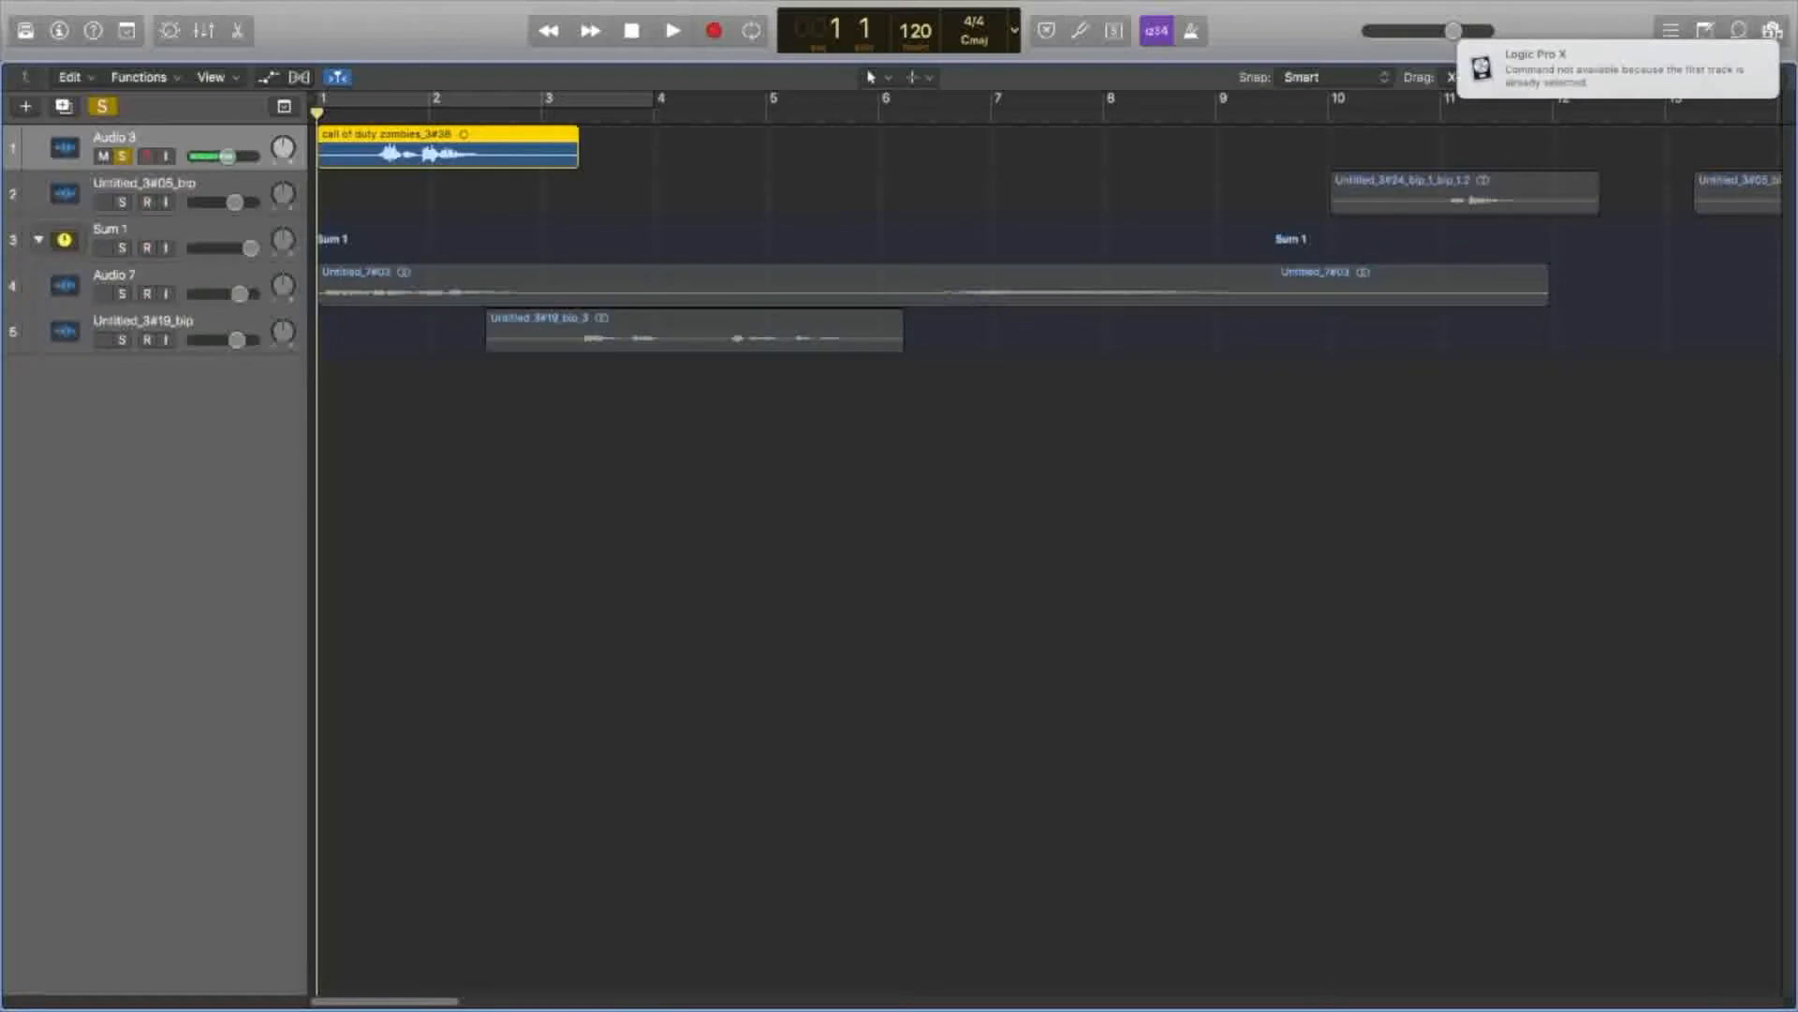
pyautogui.press('space')
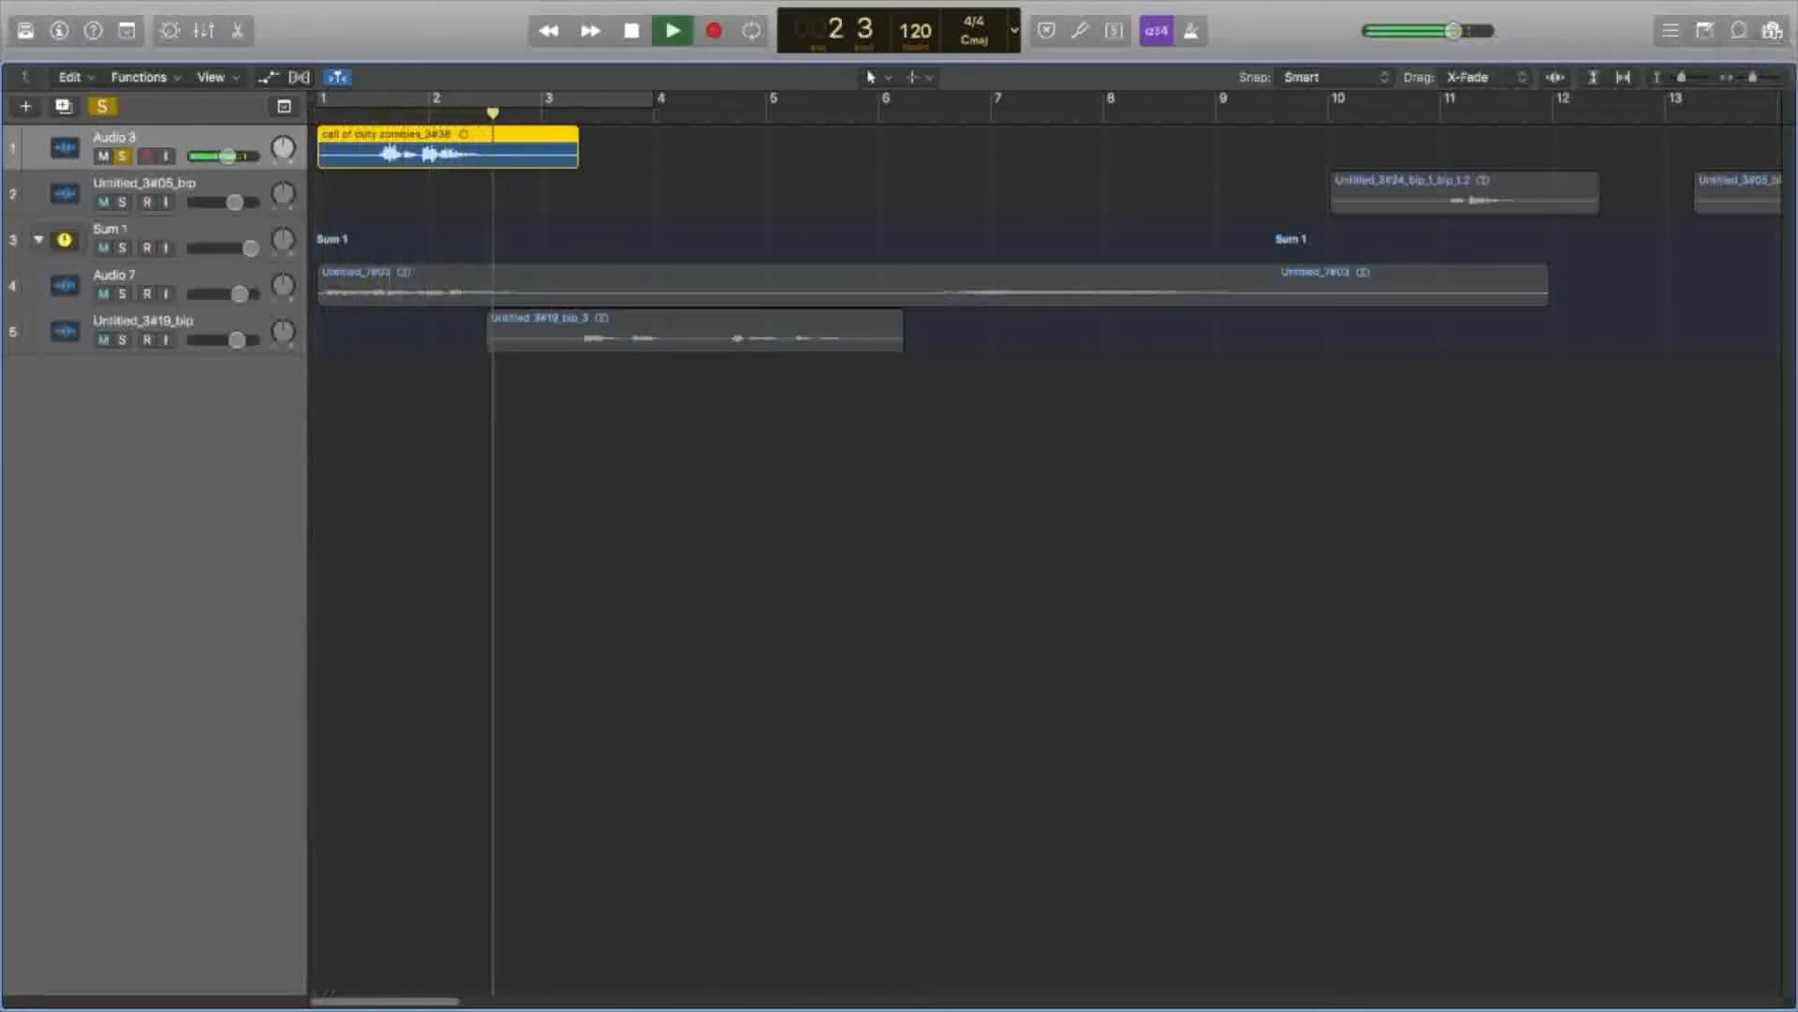
pyautogui.press('space')
# Show the Audio 3 channel strip and open its Vocal Transformer plug-in
pyautogui.press('i')
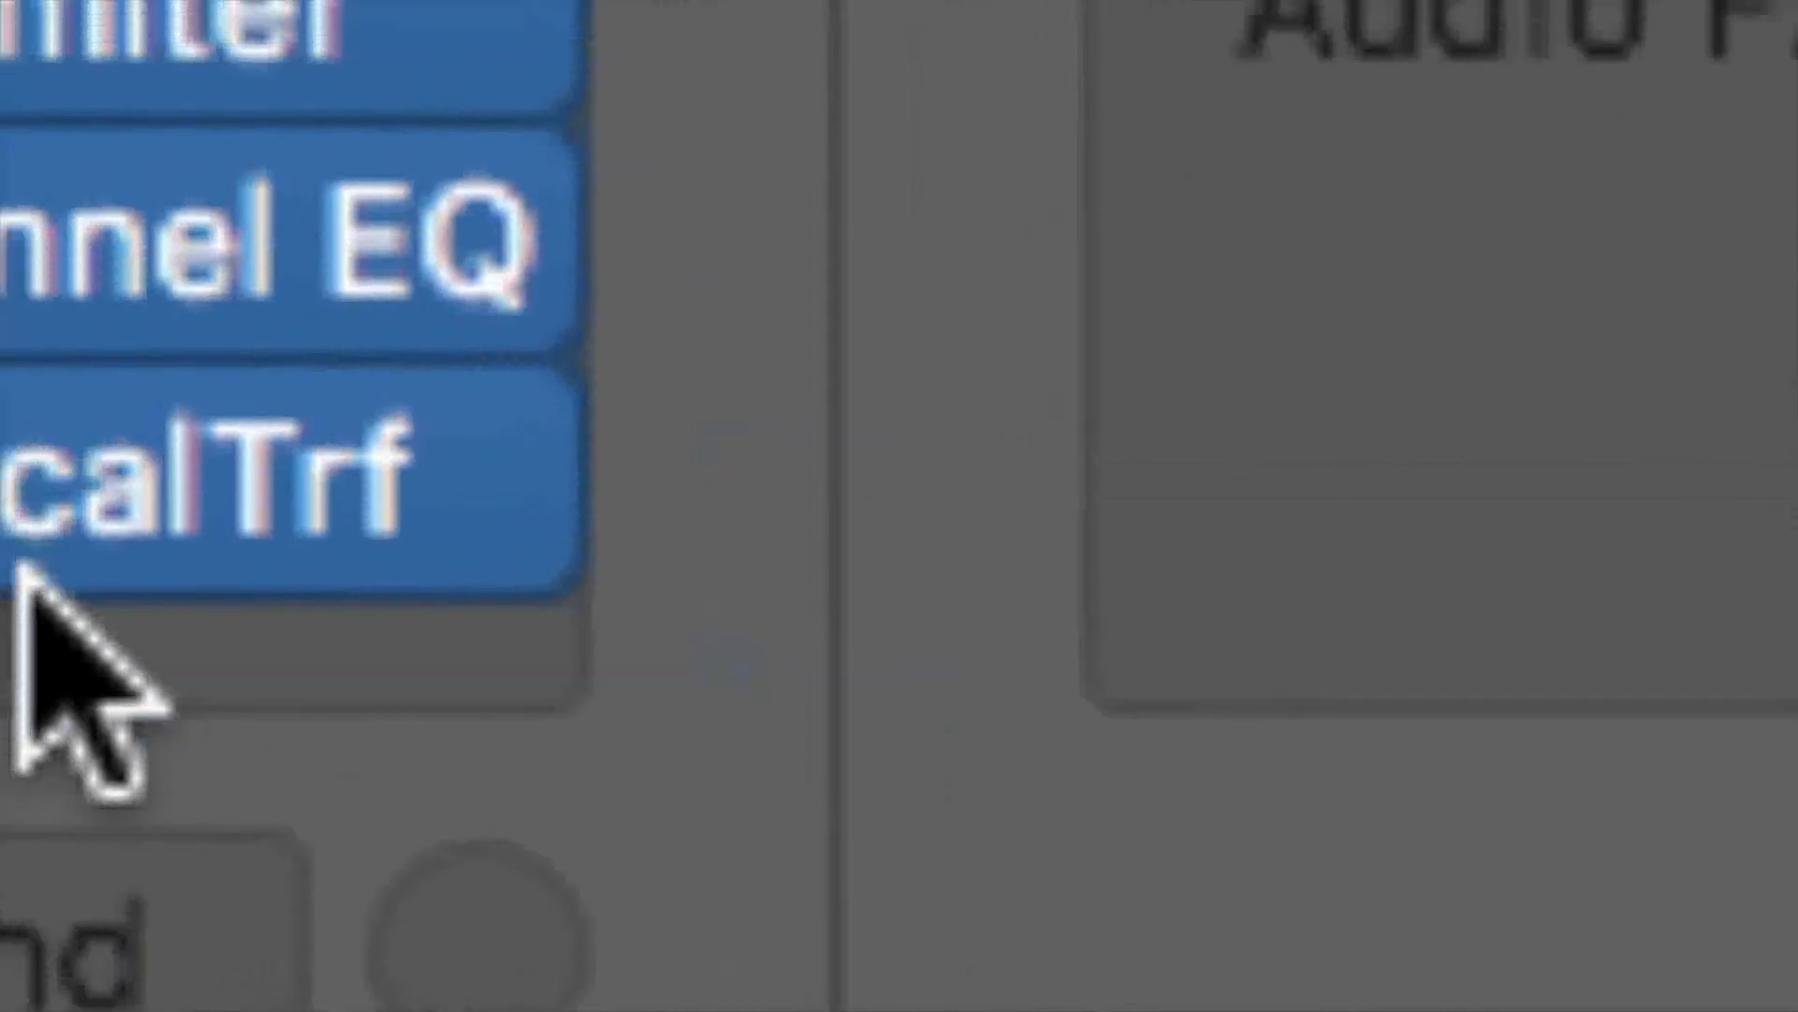
pyautogui.click(20, 572)
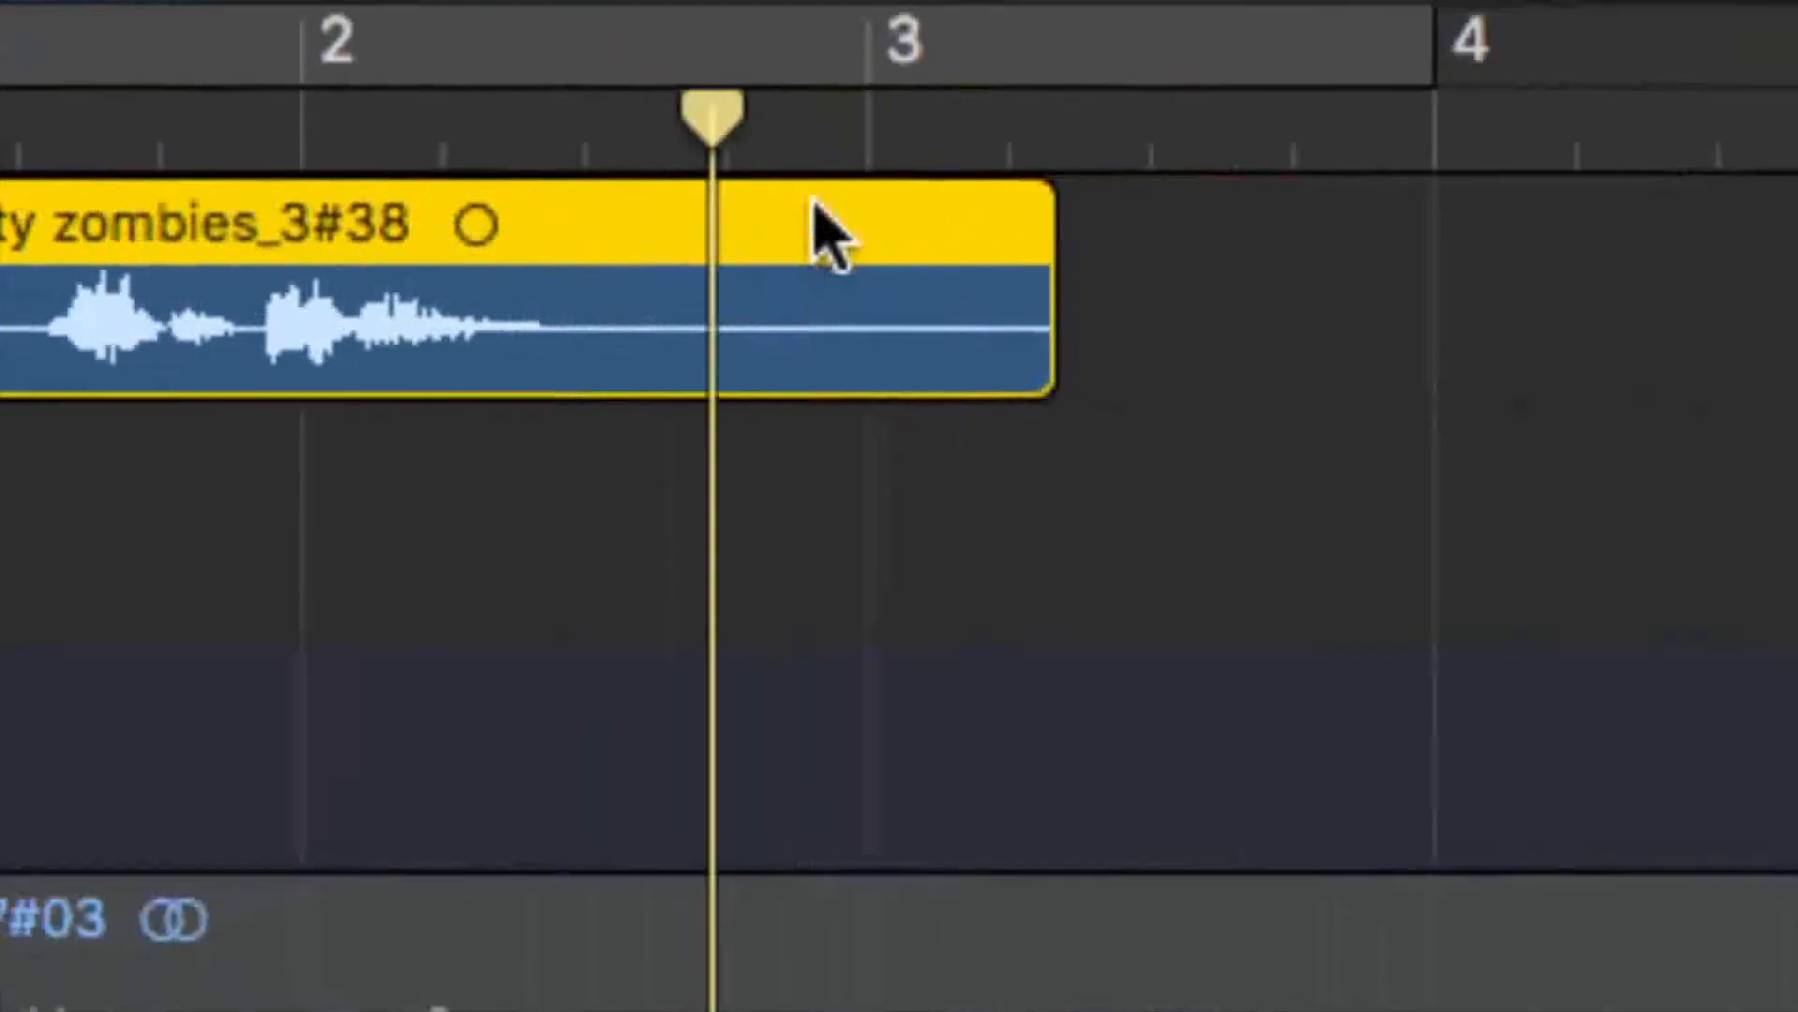
# Duplicate the Audio 3 track with its settings and paste a copy of the call of duty zombies_3#38 region at bar 1
pyautogui.press('super+d')
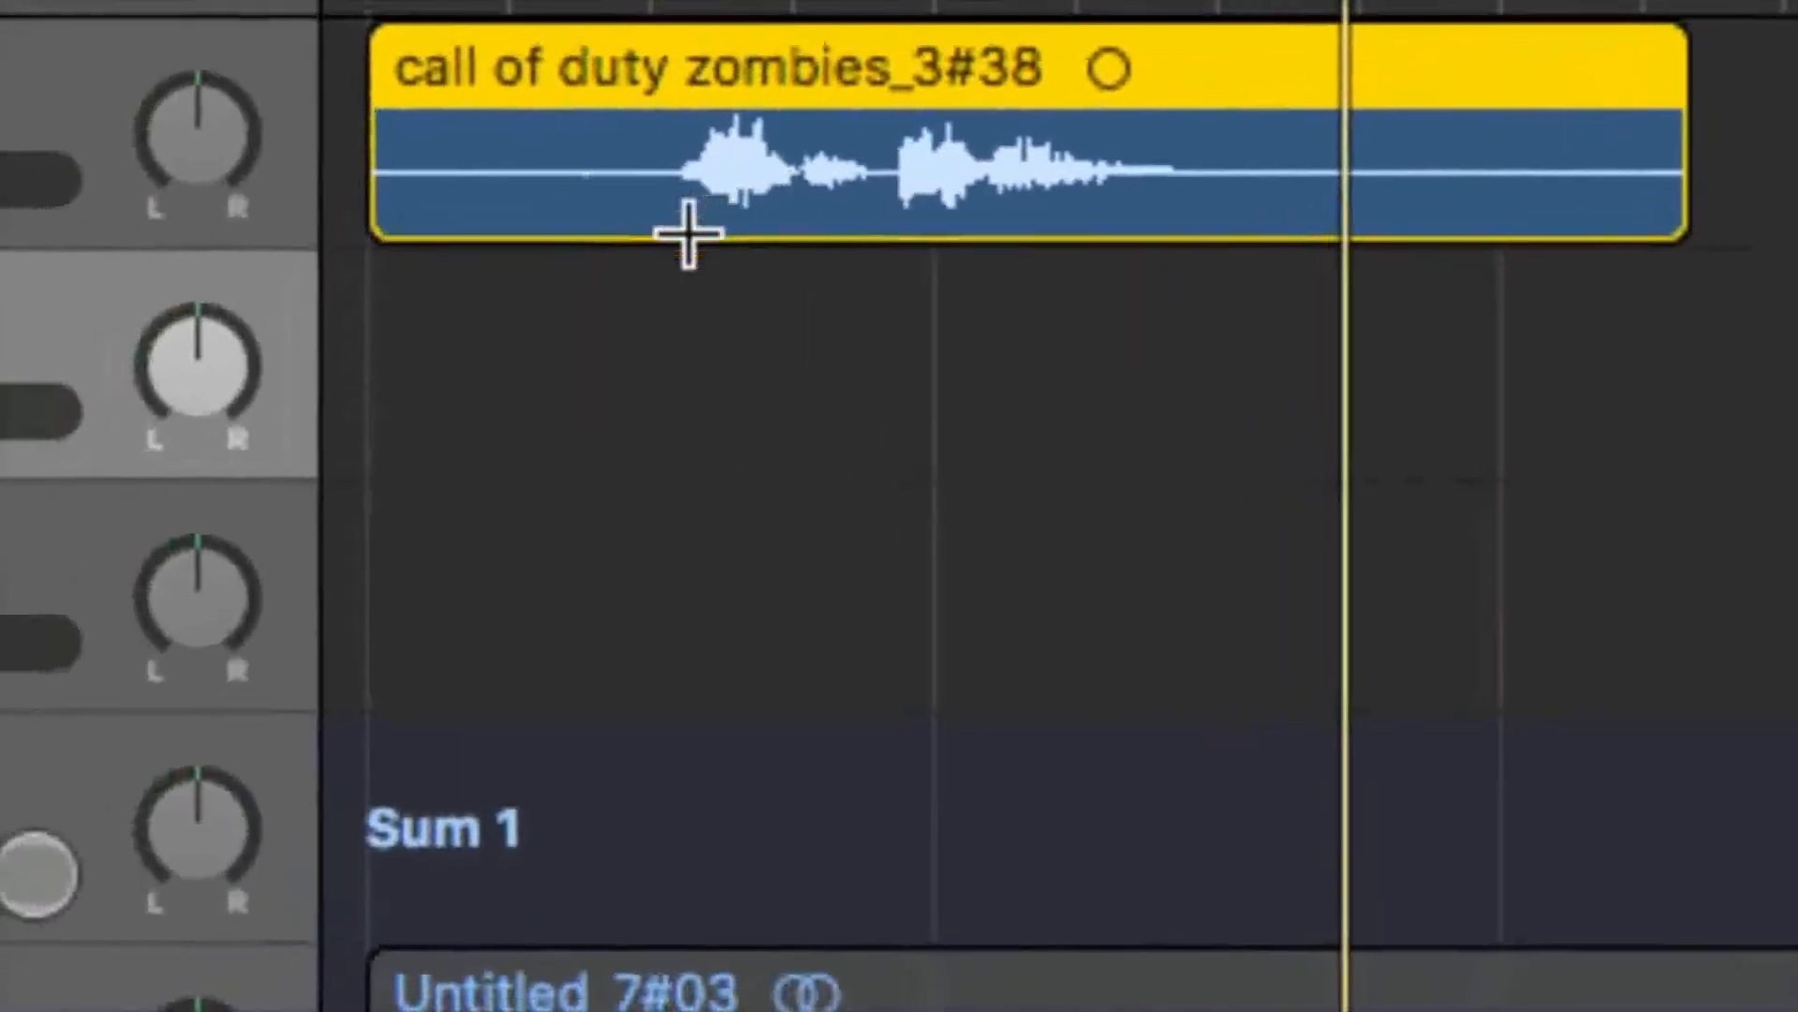
pyautogui.press('Return')
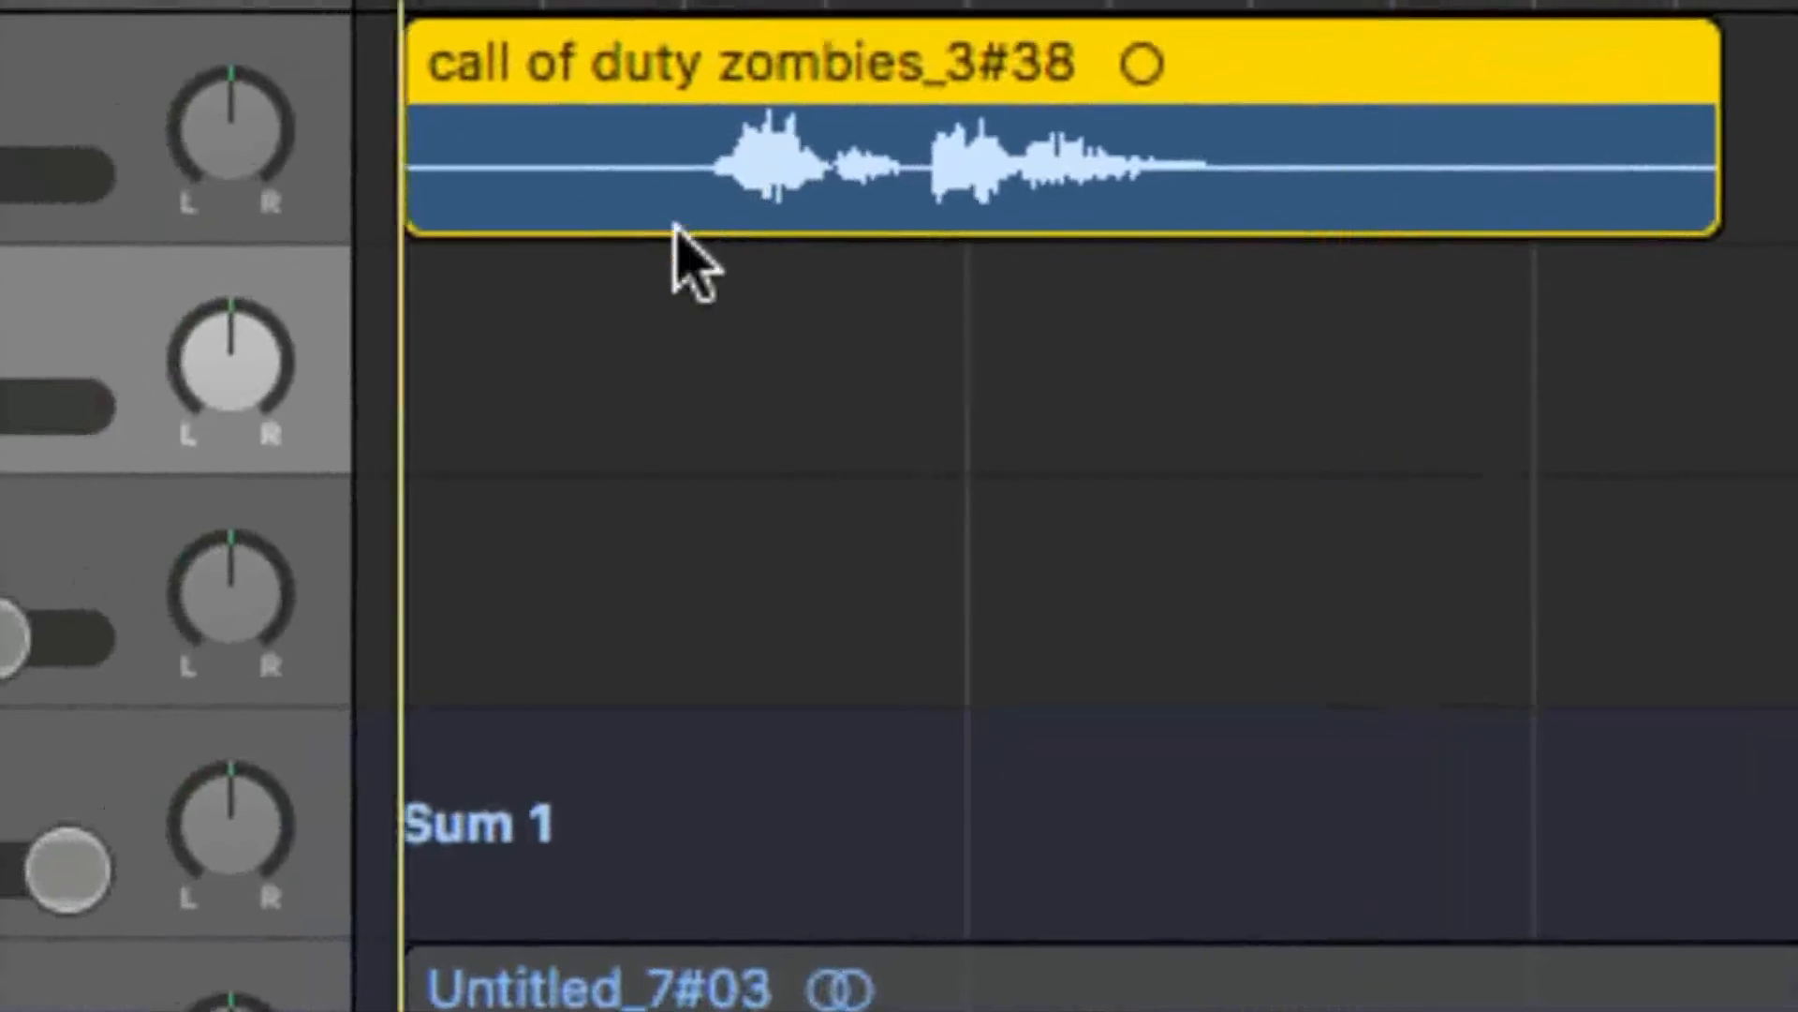
pyautogui.press('super+v')
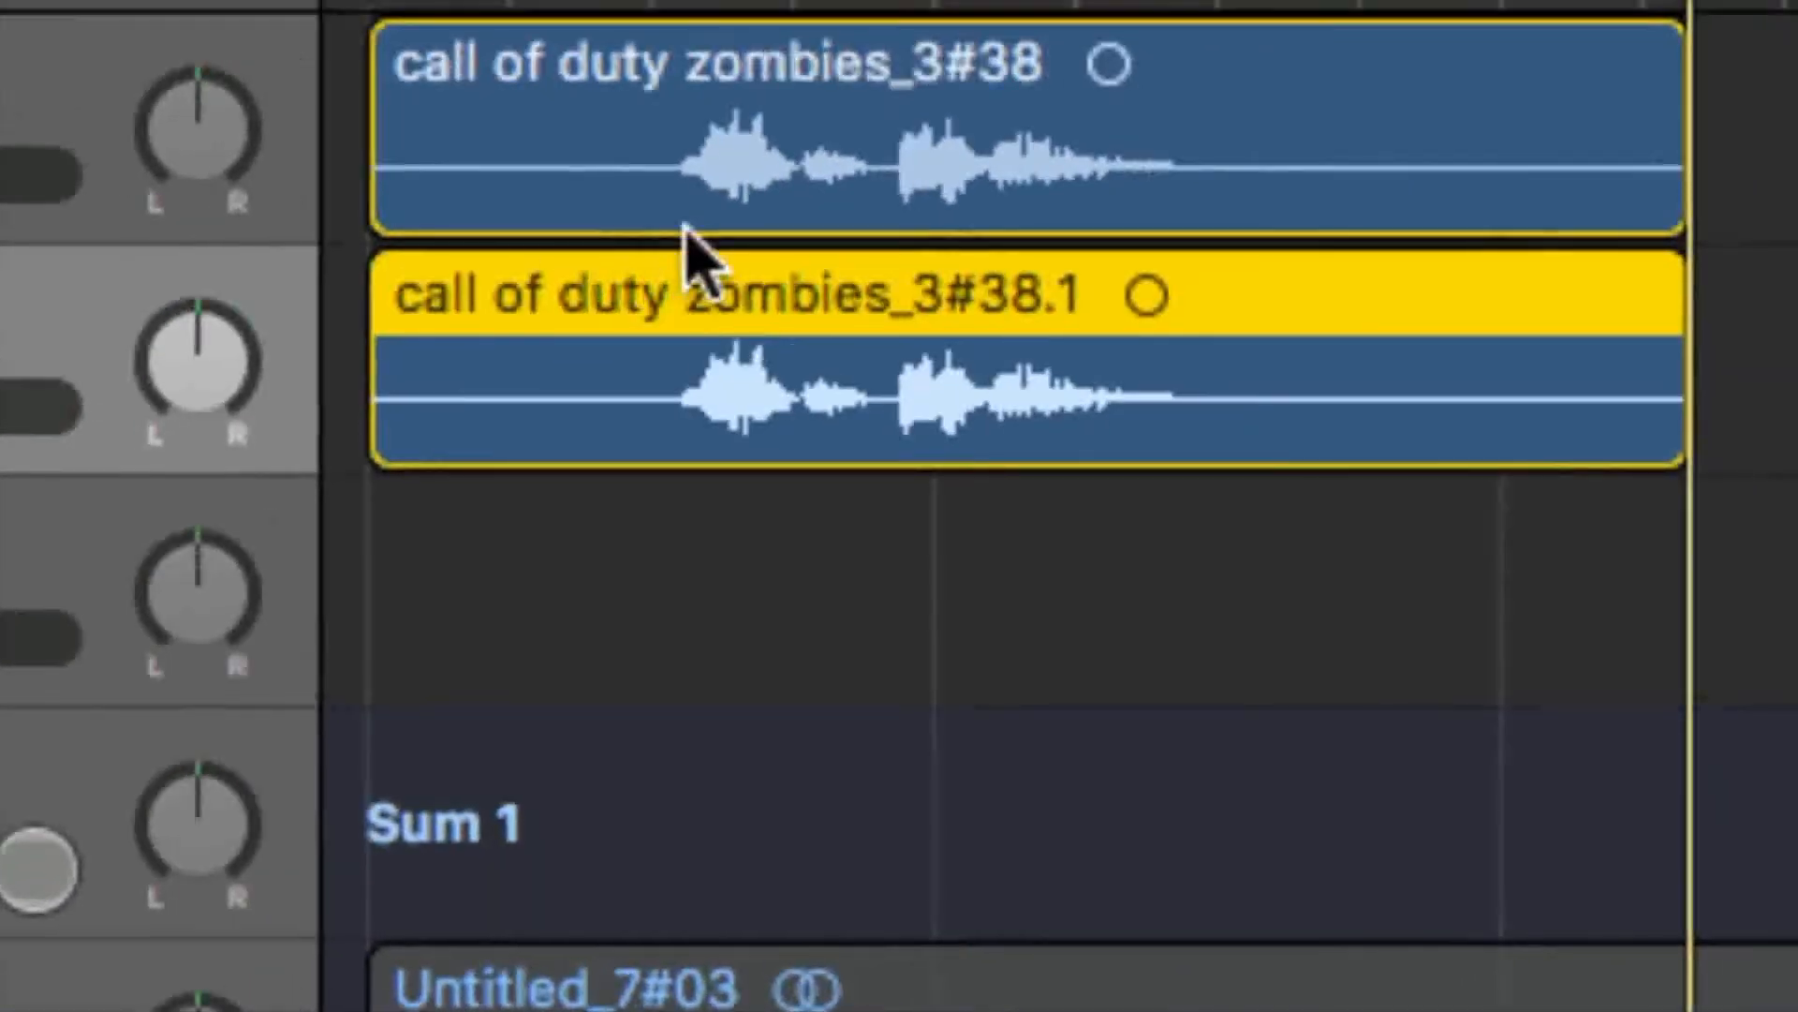
# Take the original Audio 3 track out of solo so that only the duplicated track plays
pyautogui.click(687, 230)
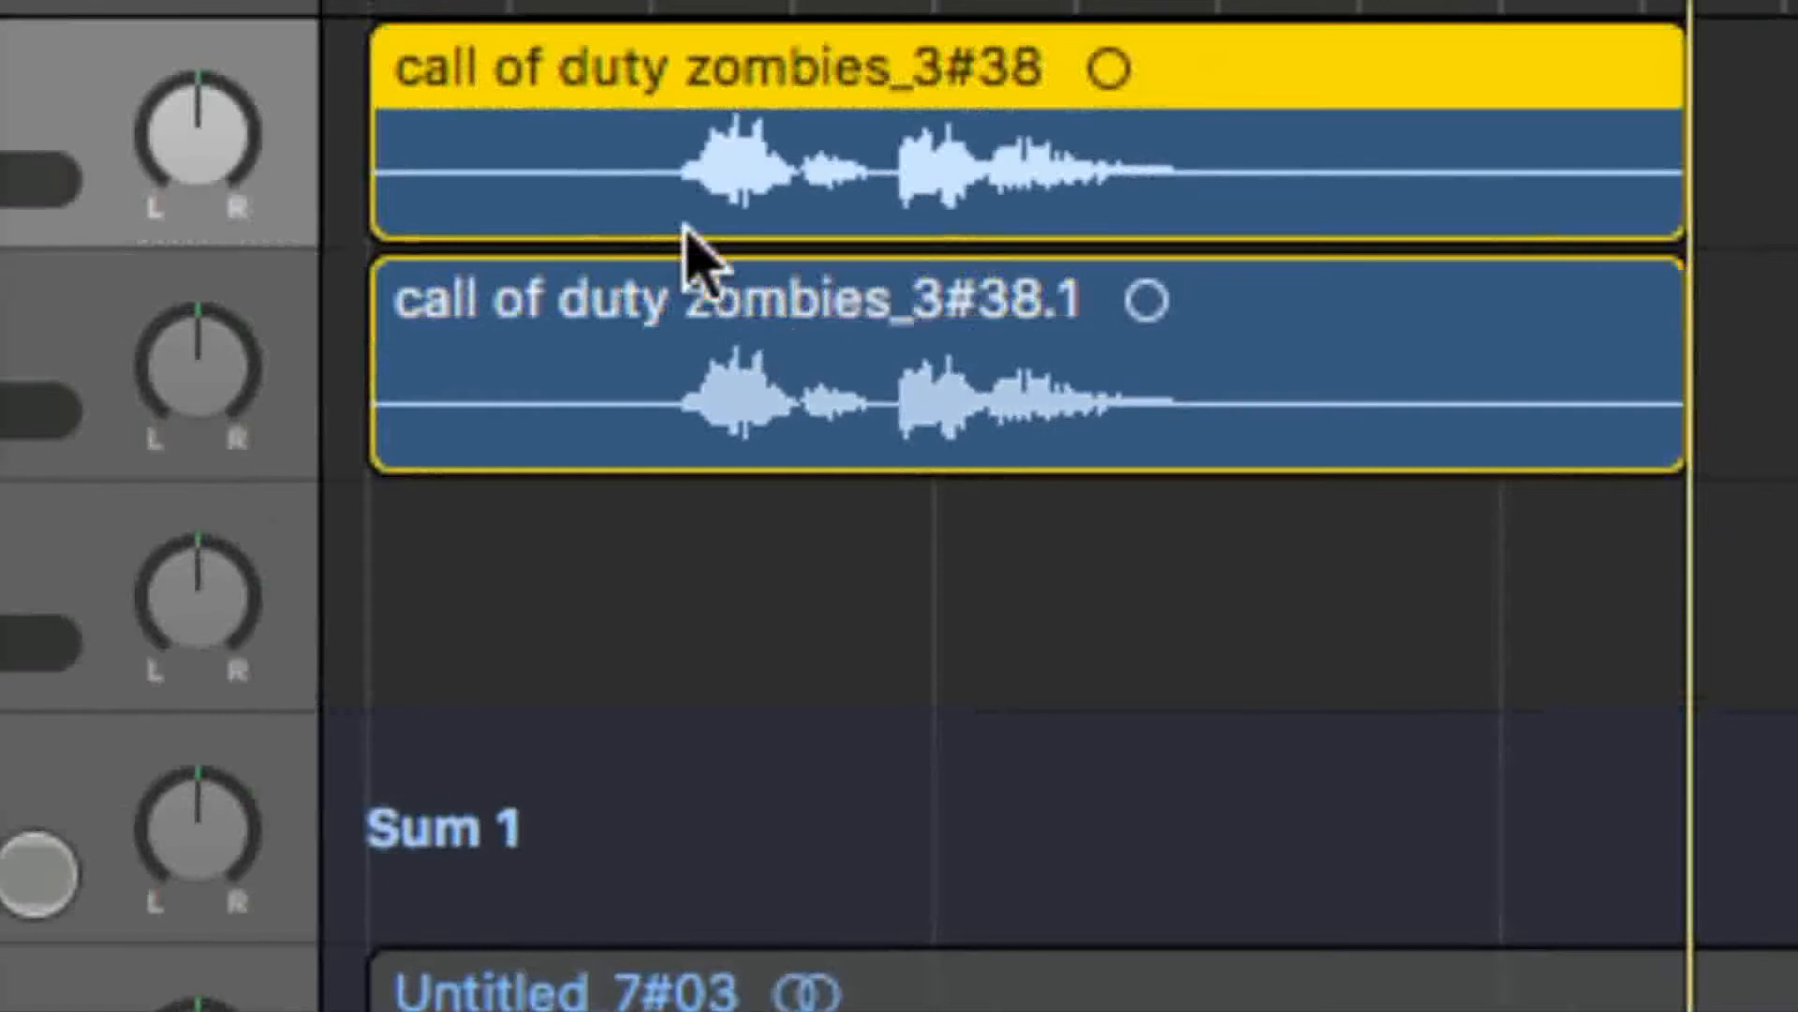
pyautogui.hotkey('ctrl', 'm')
pyautogui.hotkey('ctrl', 'm')
pyautogui.press('Down')
pyautogui.hotkey('ctrl', 'm')
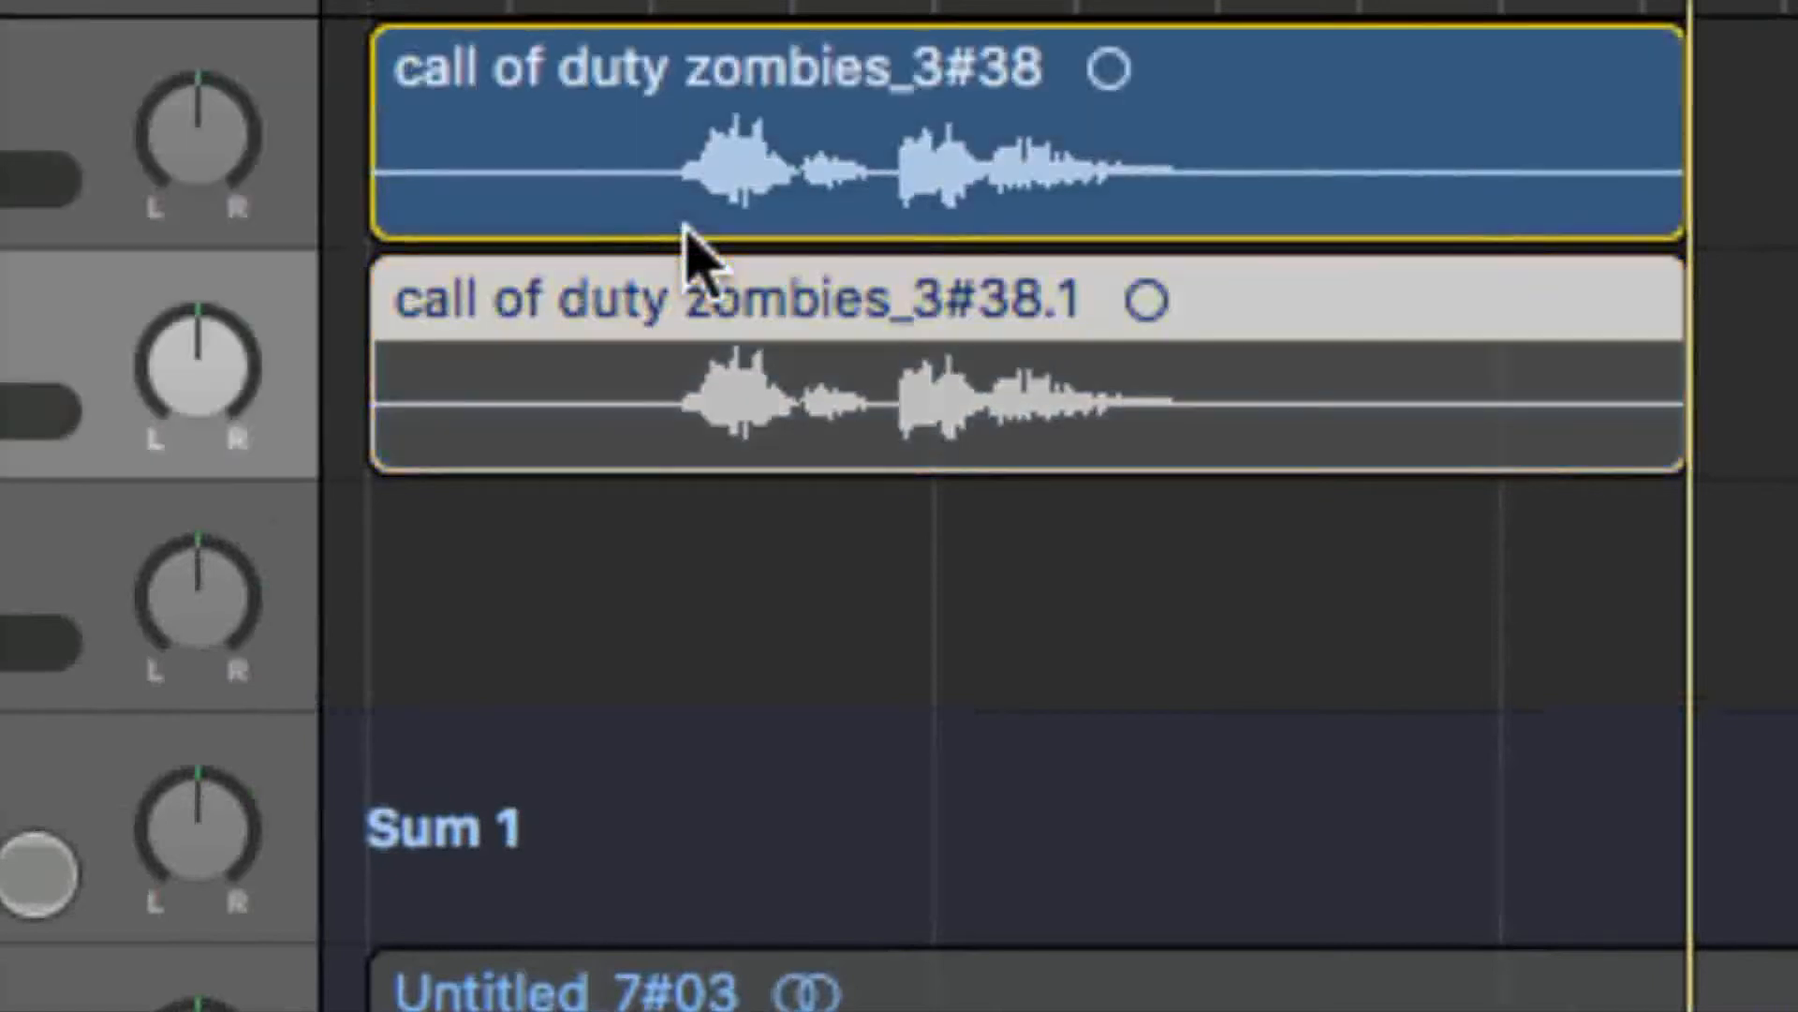
pyautogui.press('Up')
pyautogui.press('s')
pyautogui.press('Down')
pyautogui.press('s')
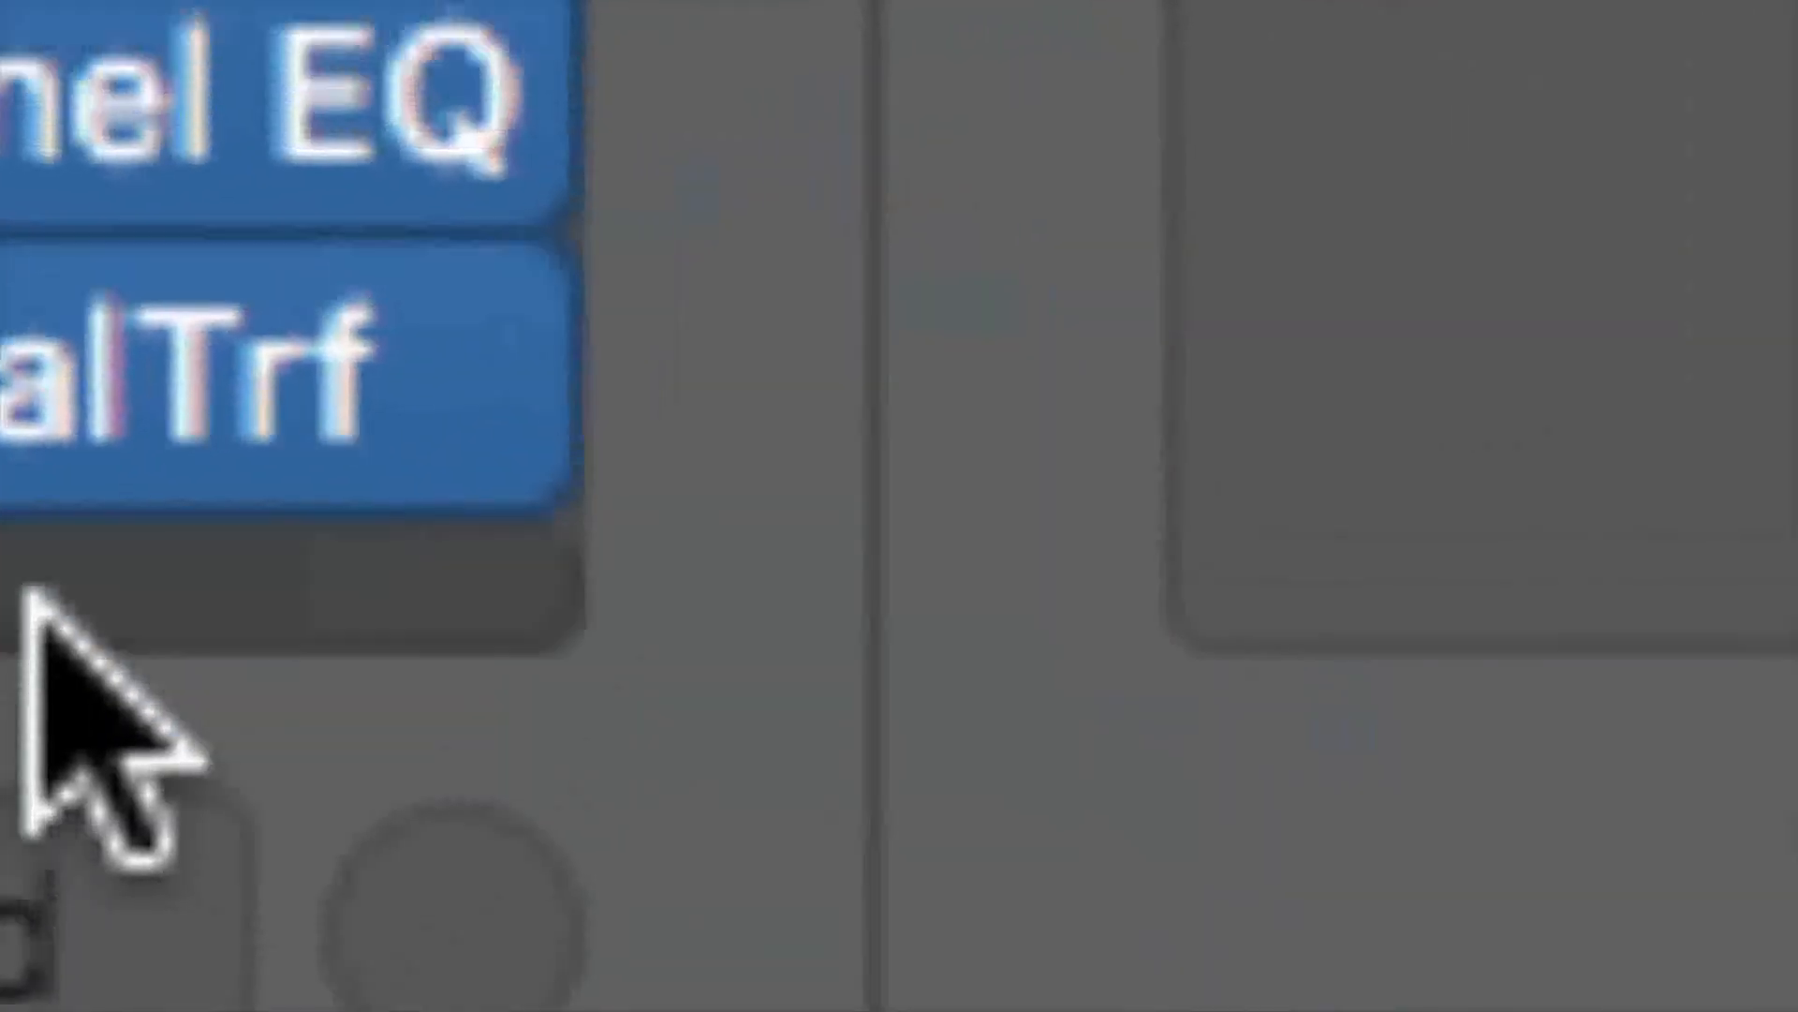
# Open the Vocal Transformer on the duplicated track and set its Mix to 100% wet
pyautogui.moveTo(28, 600)
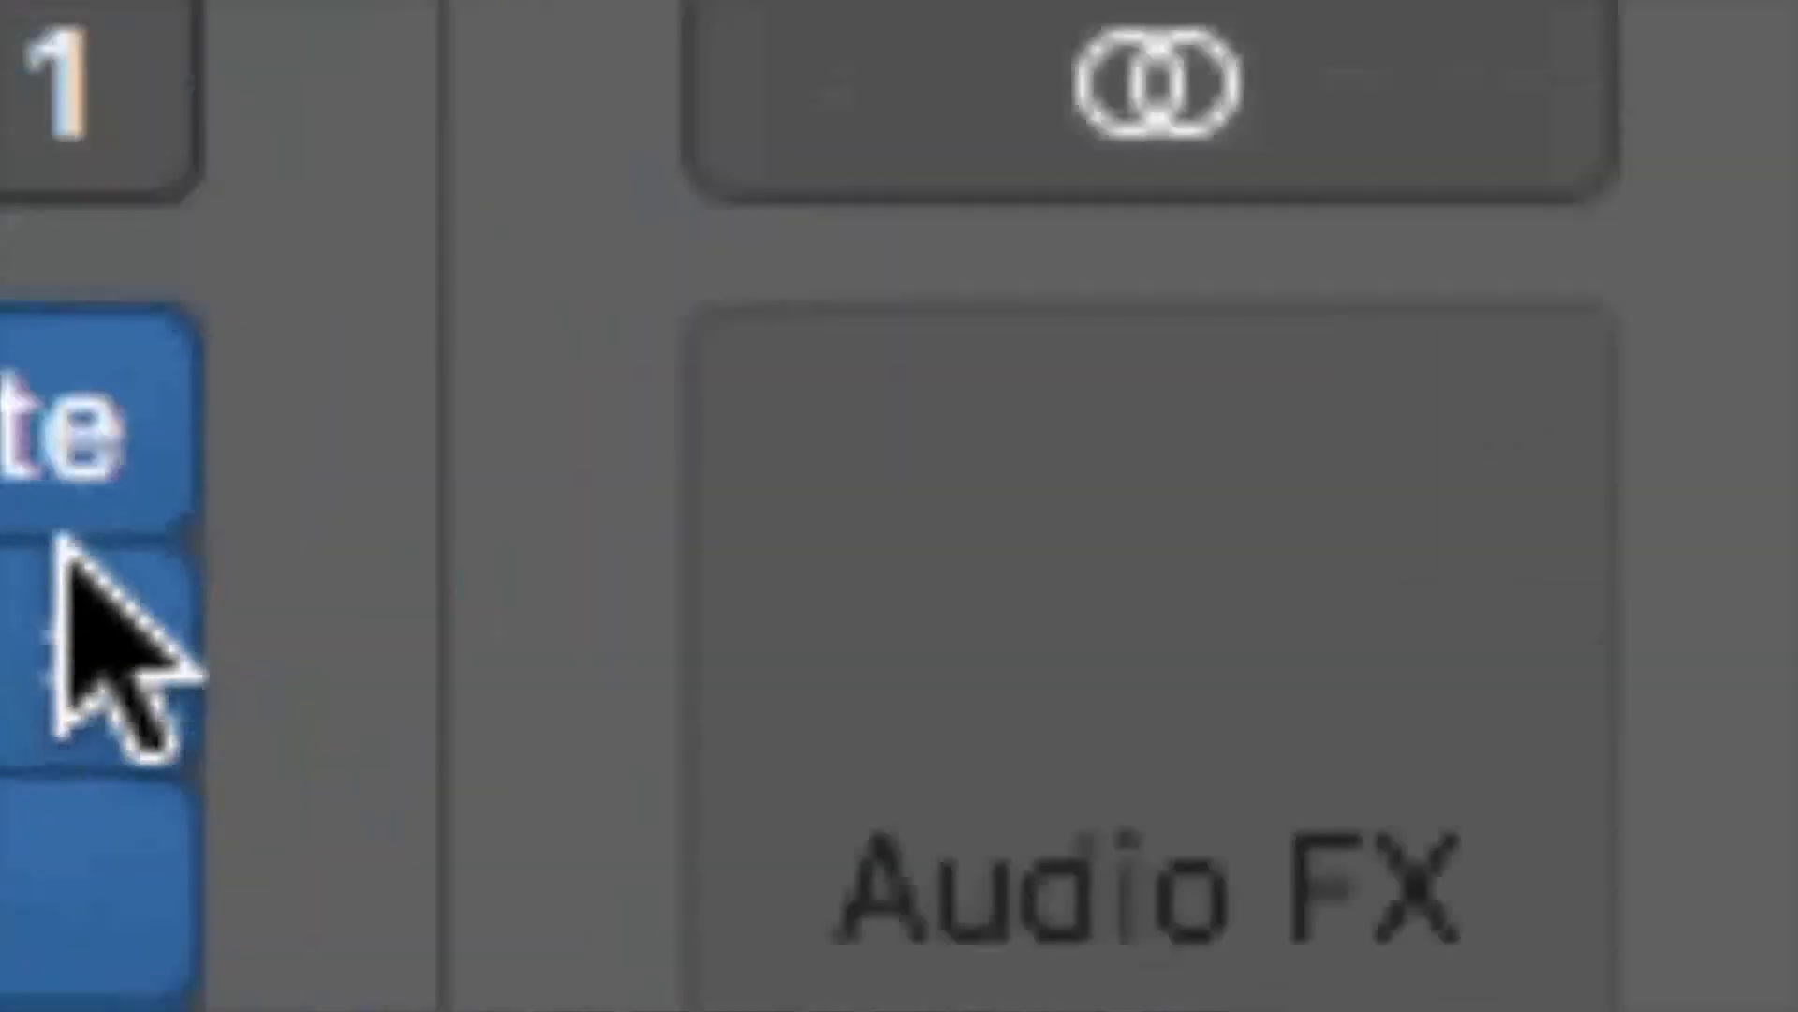
pyautogui.click(28, 599)
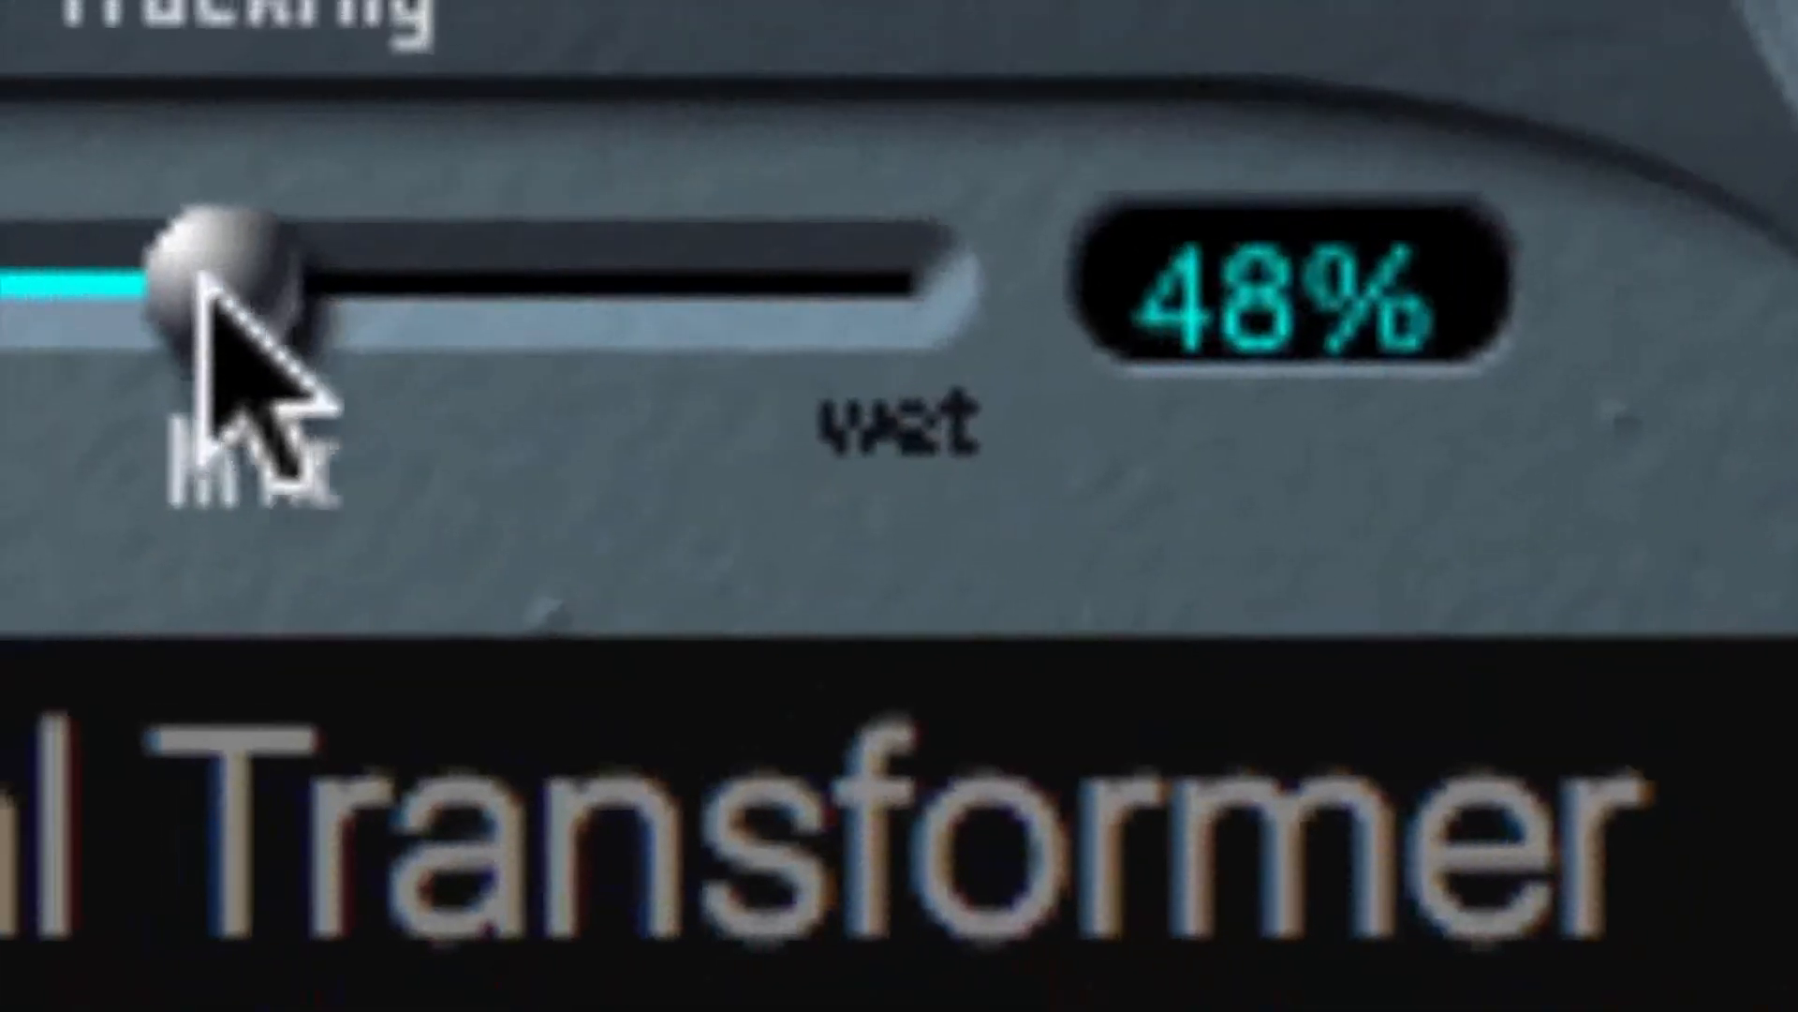
pyautogui.moveTo(75, 225); pyautogui.dragTo(641, 230)
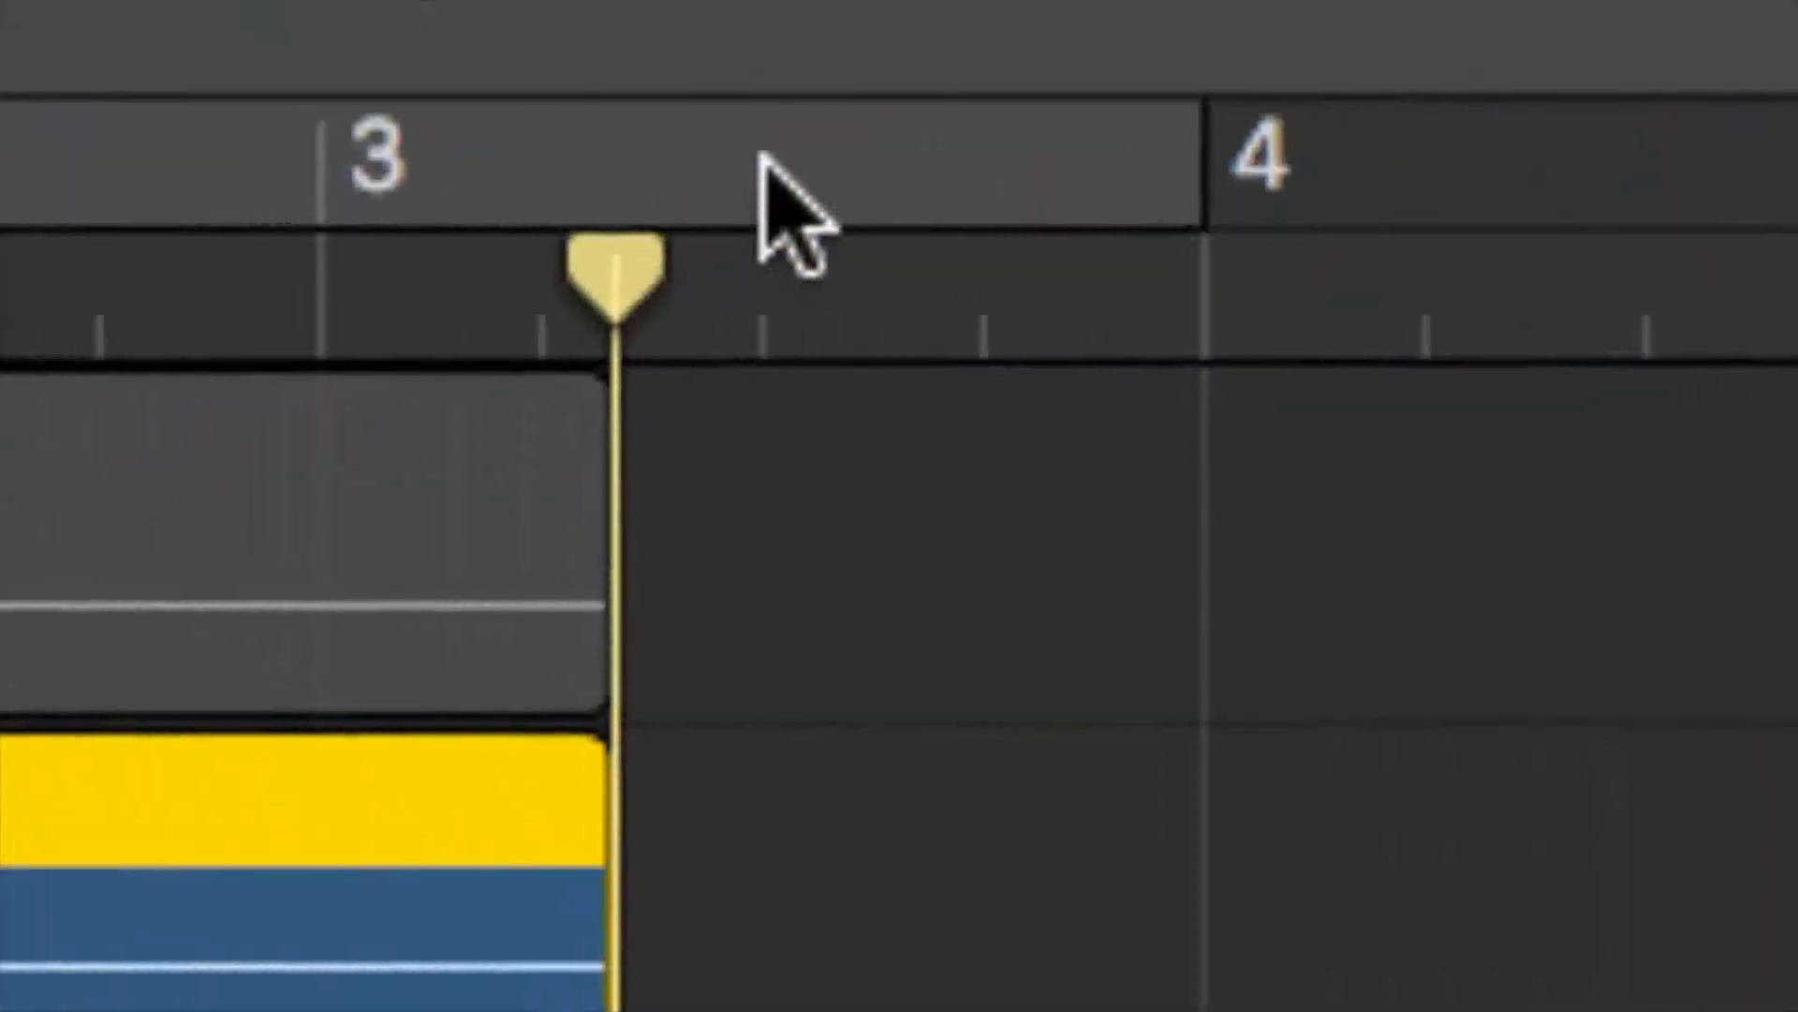
# Loop the duplicated region with the cycle range and adjust the Vocal Transformer to Pitch +2 and Formant -2, closing the plug-in when done
pyautogui.moveTo(760, 155); pyautogui.dragTo(506, 161)
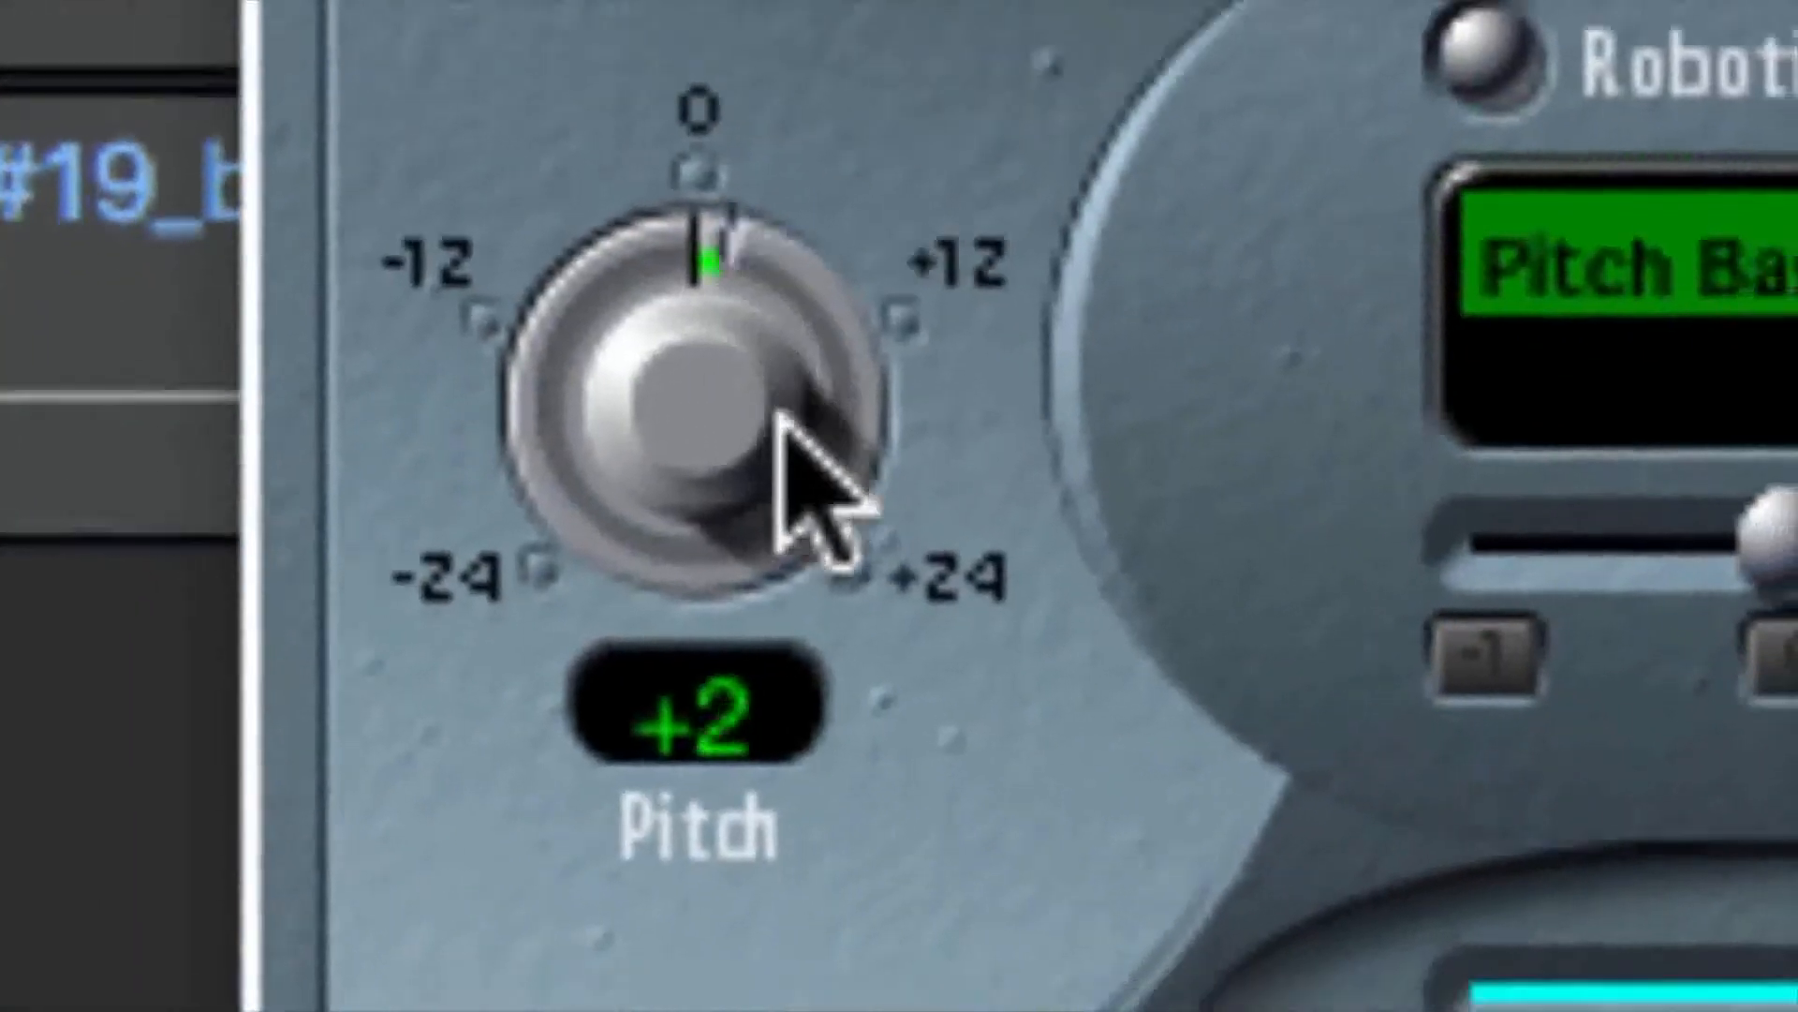
pyautogui.moveTo(777, 412); pyautogui.dragTo(819, 617)
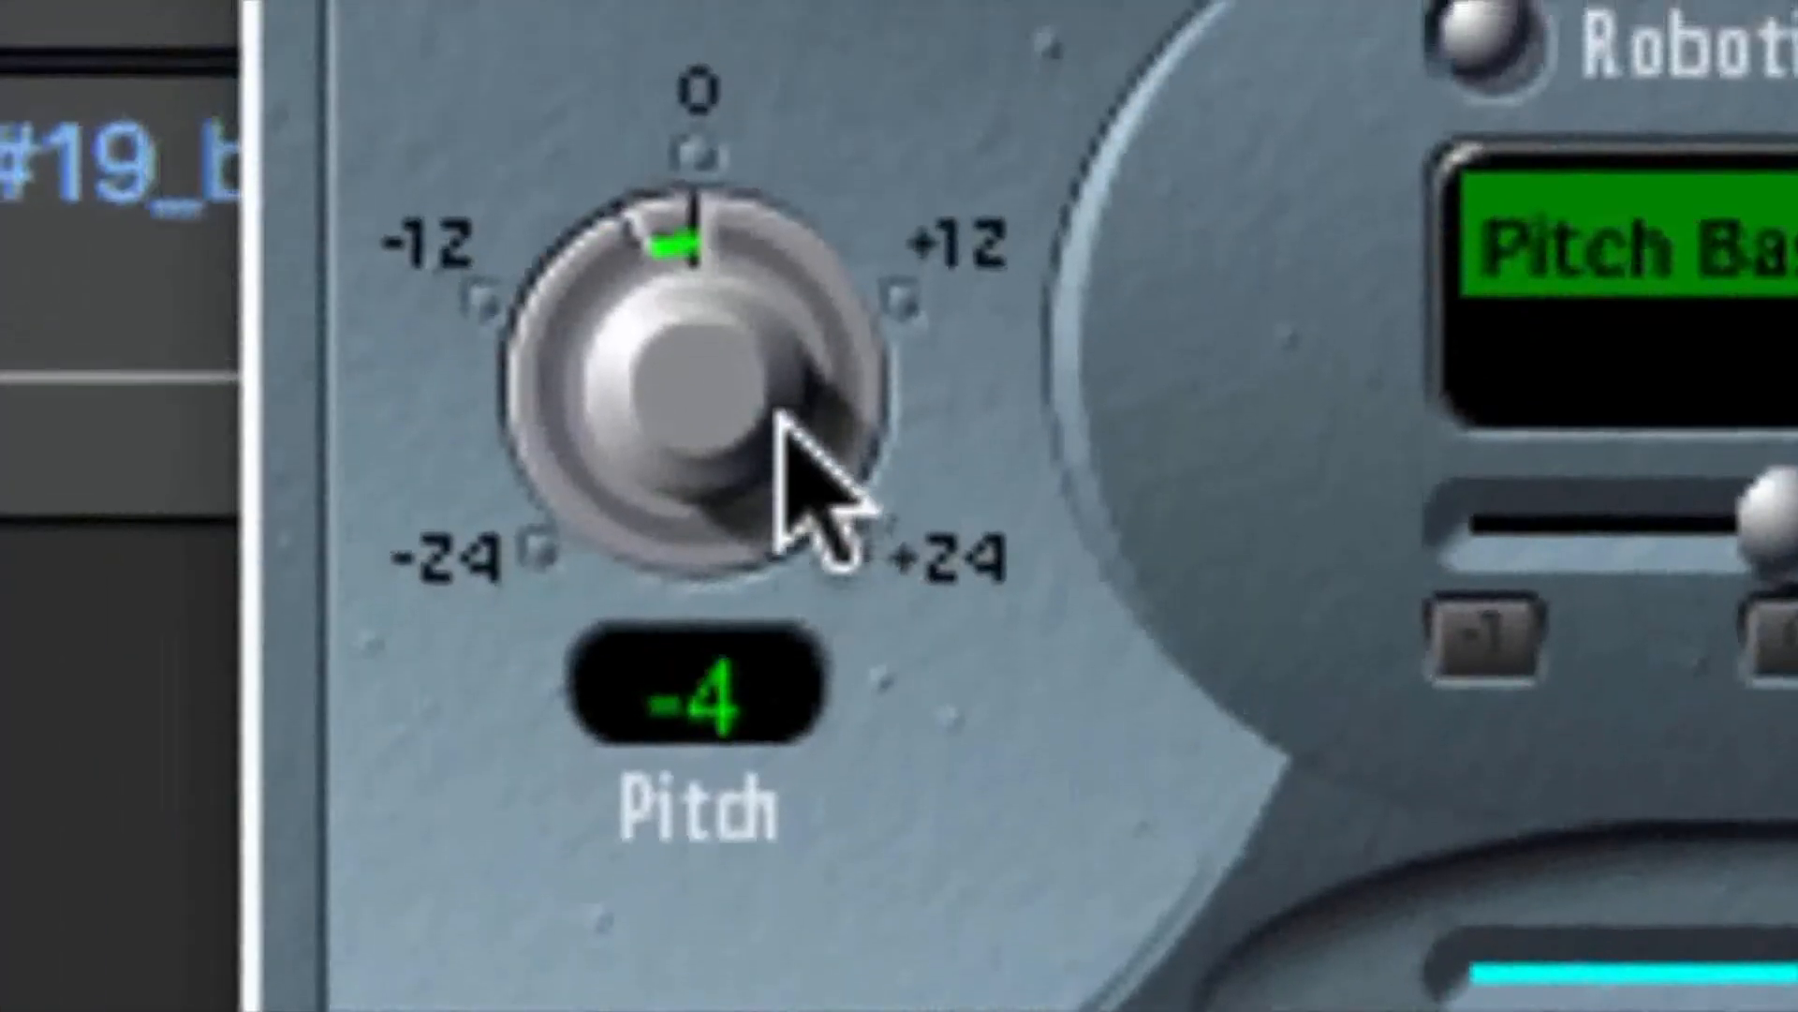
pyautogui.moveTo(780, 415); pyautogui.dragTo(797, 394)
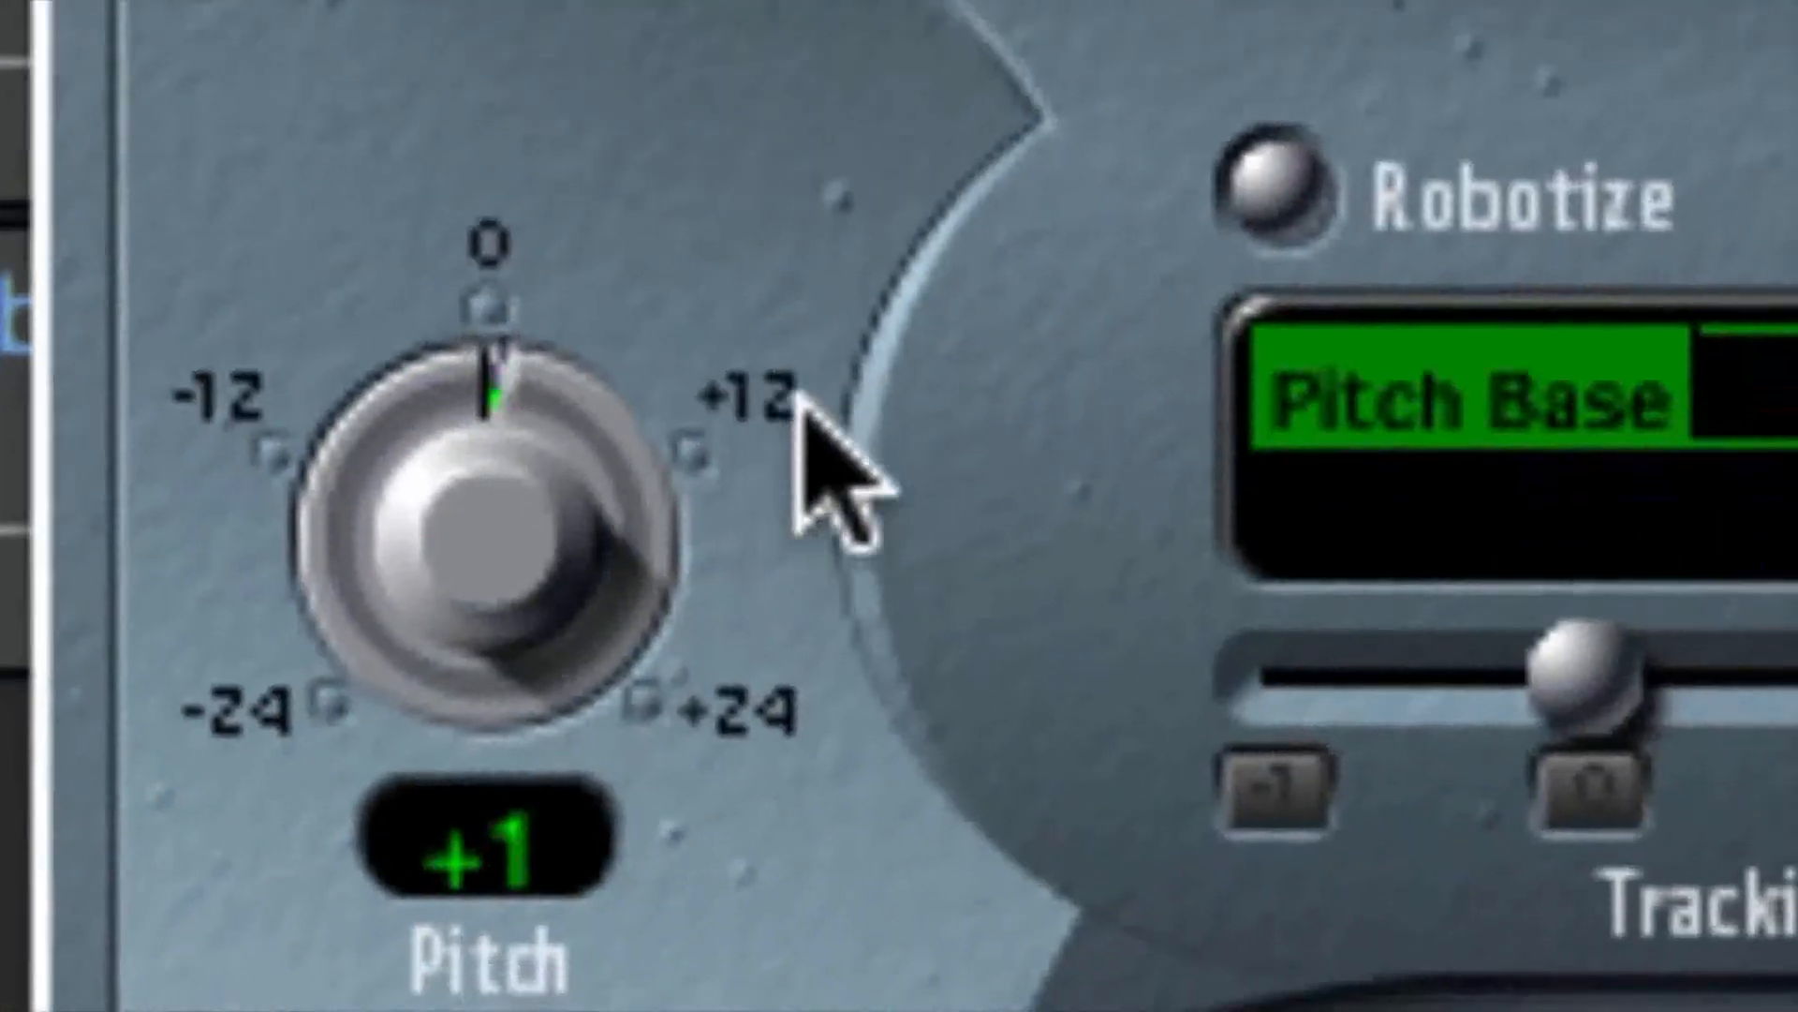
pyautogui.moveTo(796, 394); pyautogui.dragTo(784, 304)
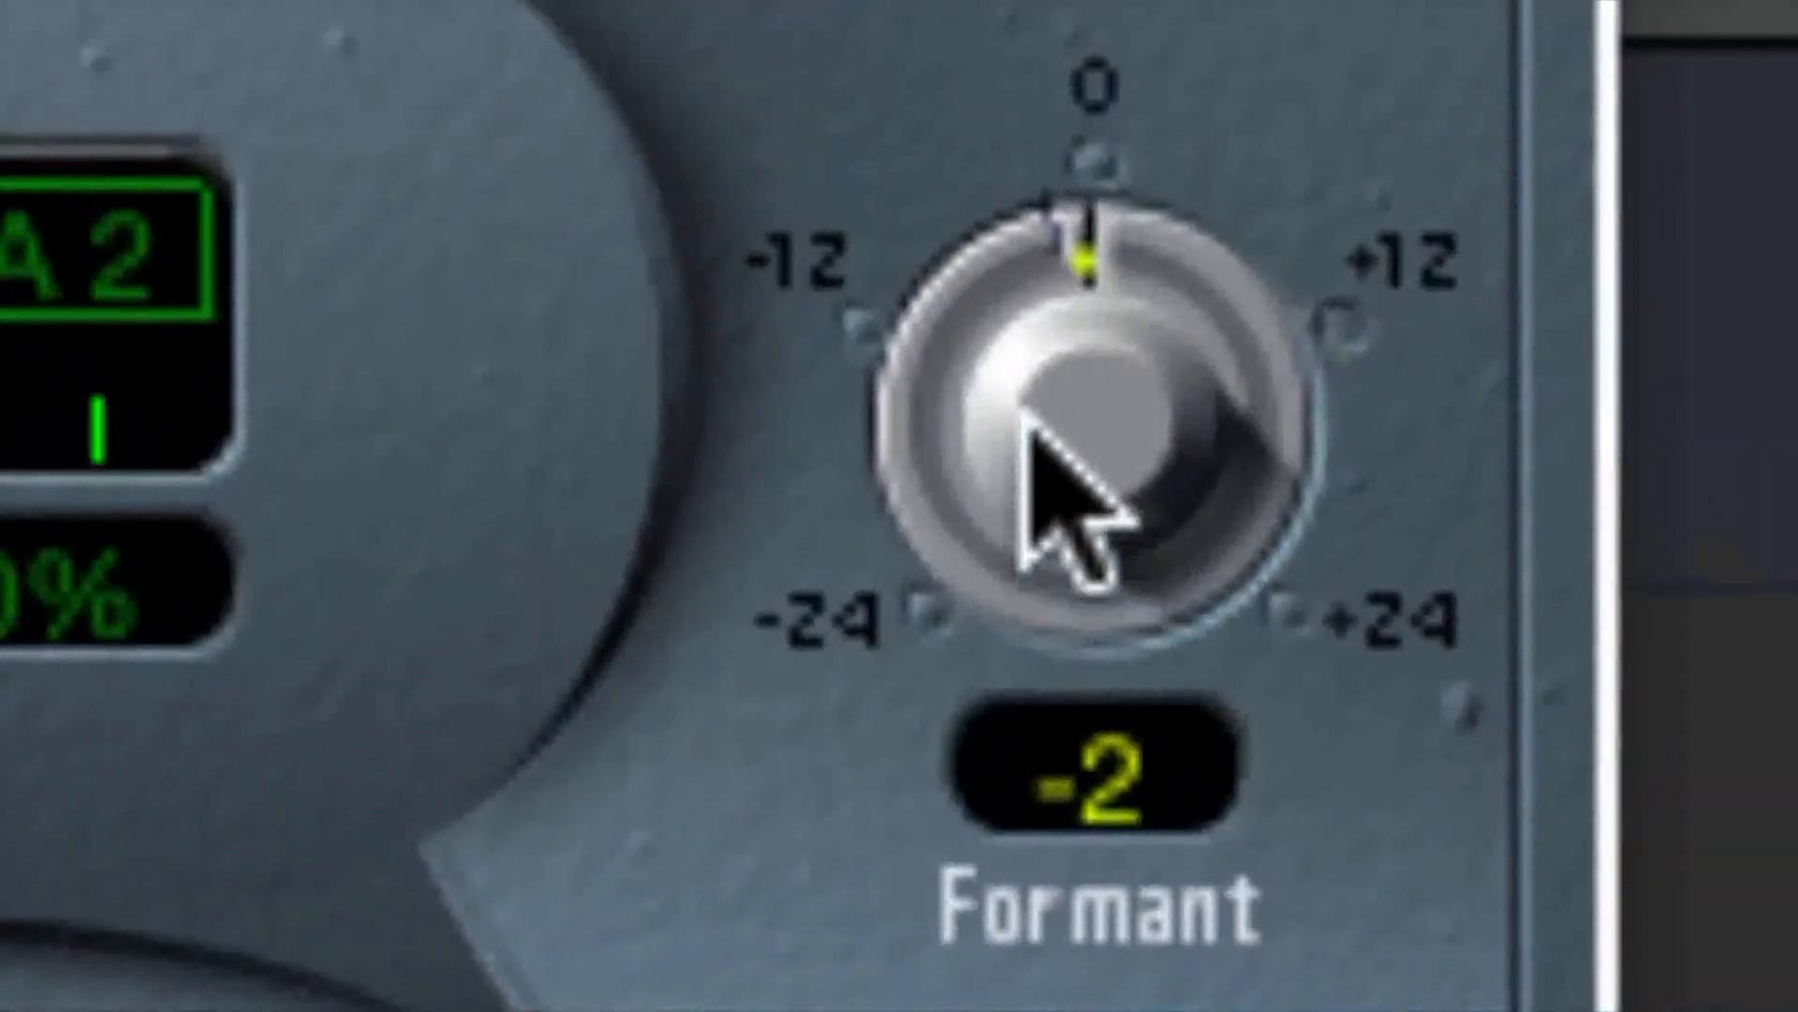
pyautogui.moveTo(1038, 427); pyautogui.dragTo(1039, 445)
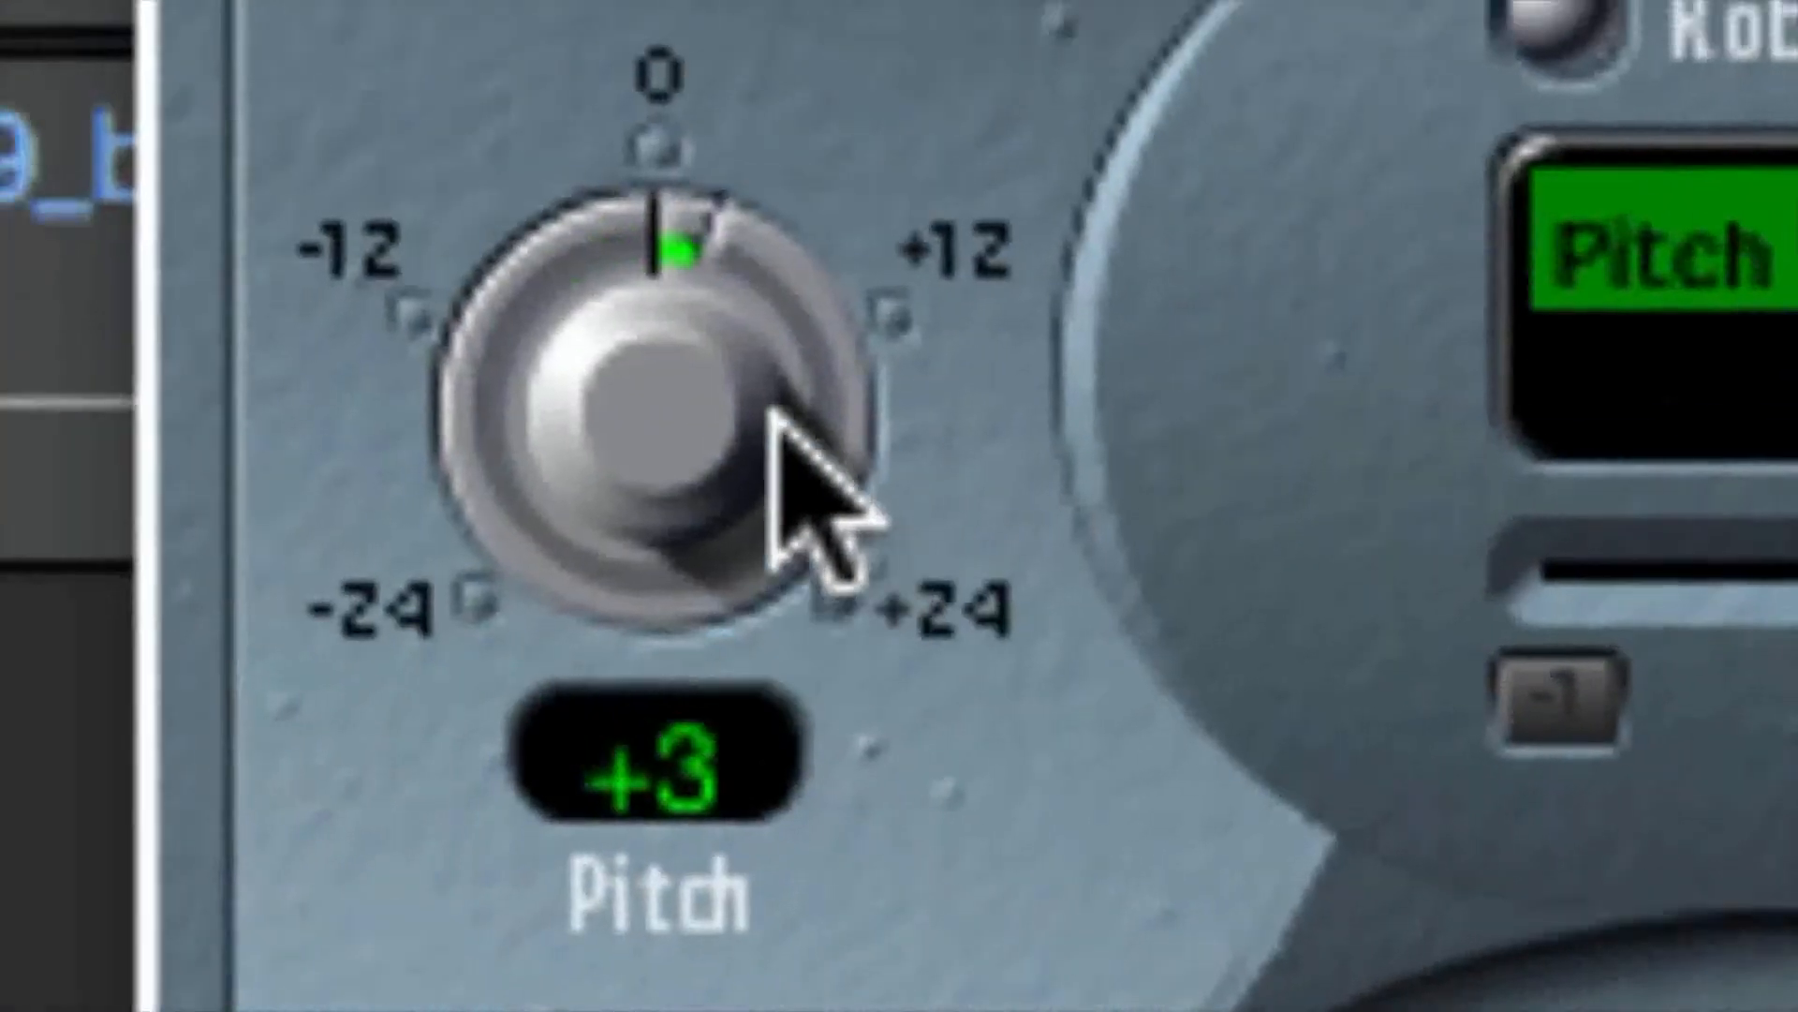
pyautogui.moveTo(773, 412); pyautogui.dragTo(820, 443)
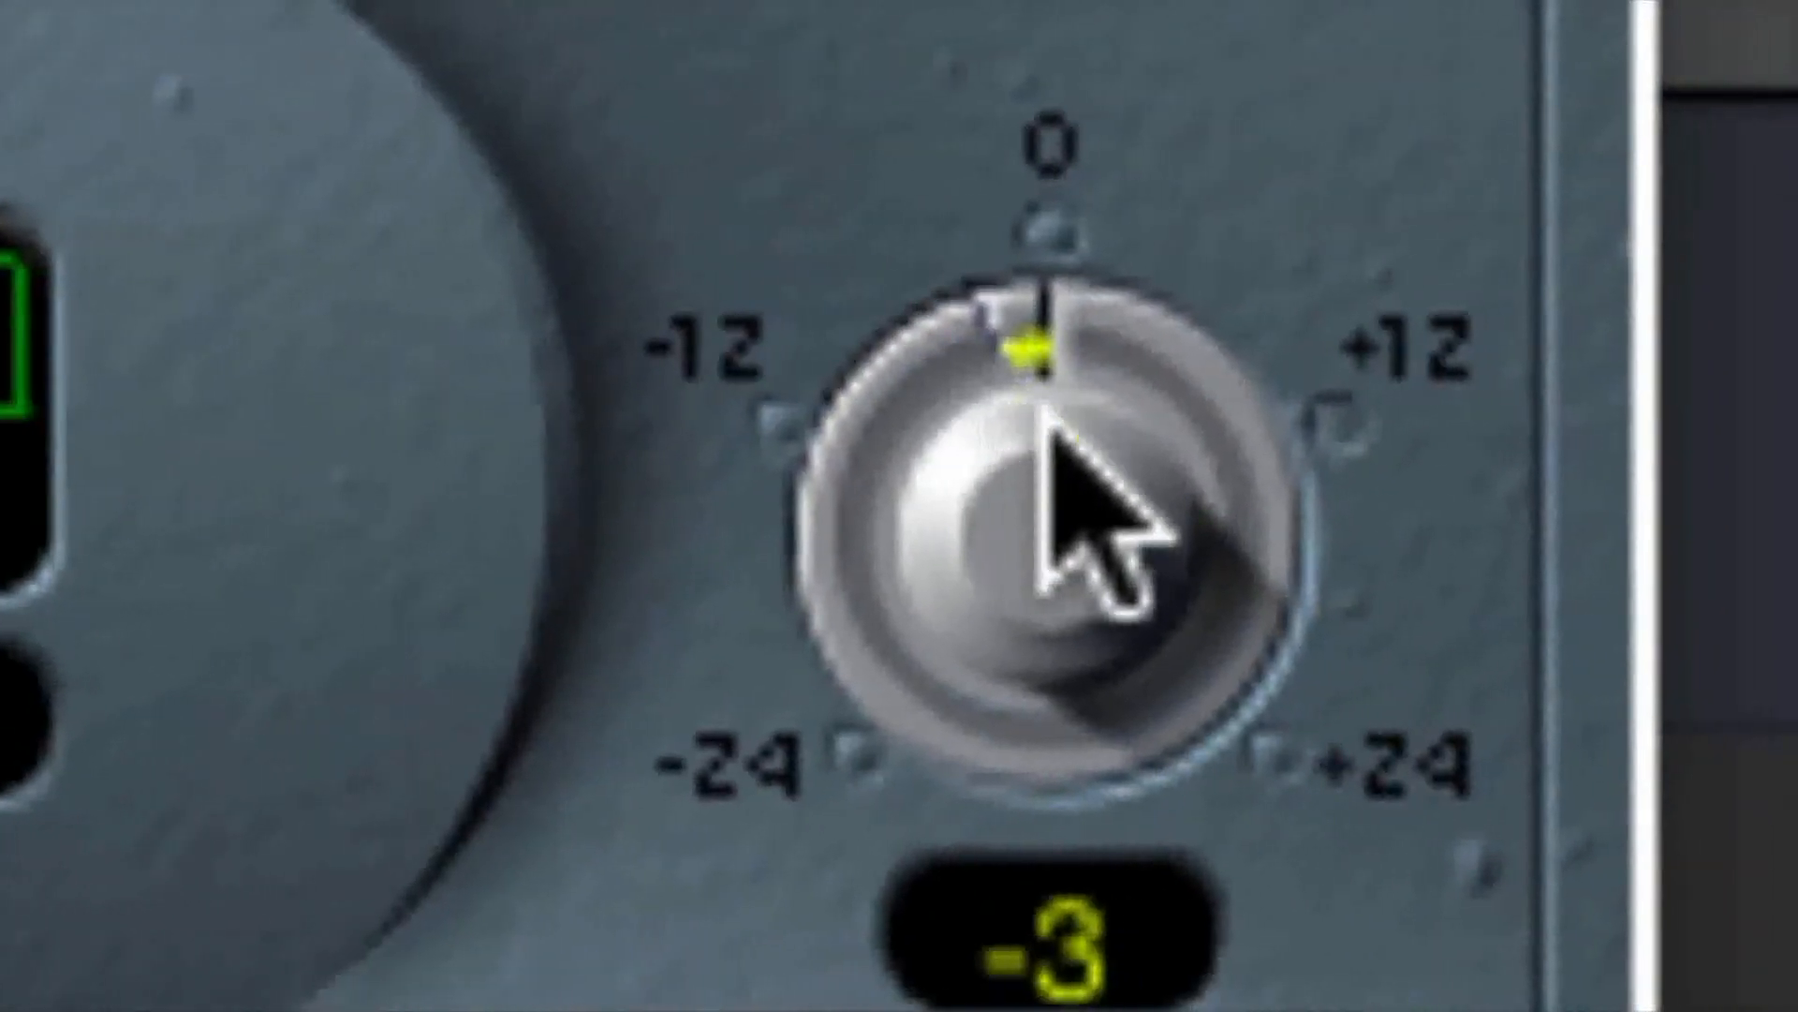
pyautogui.moveTo(1044, 417); pyautogui.dragTo(1040, 464)
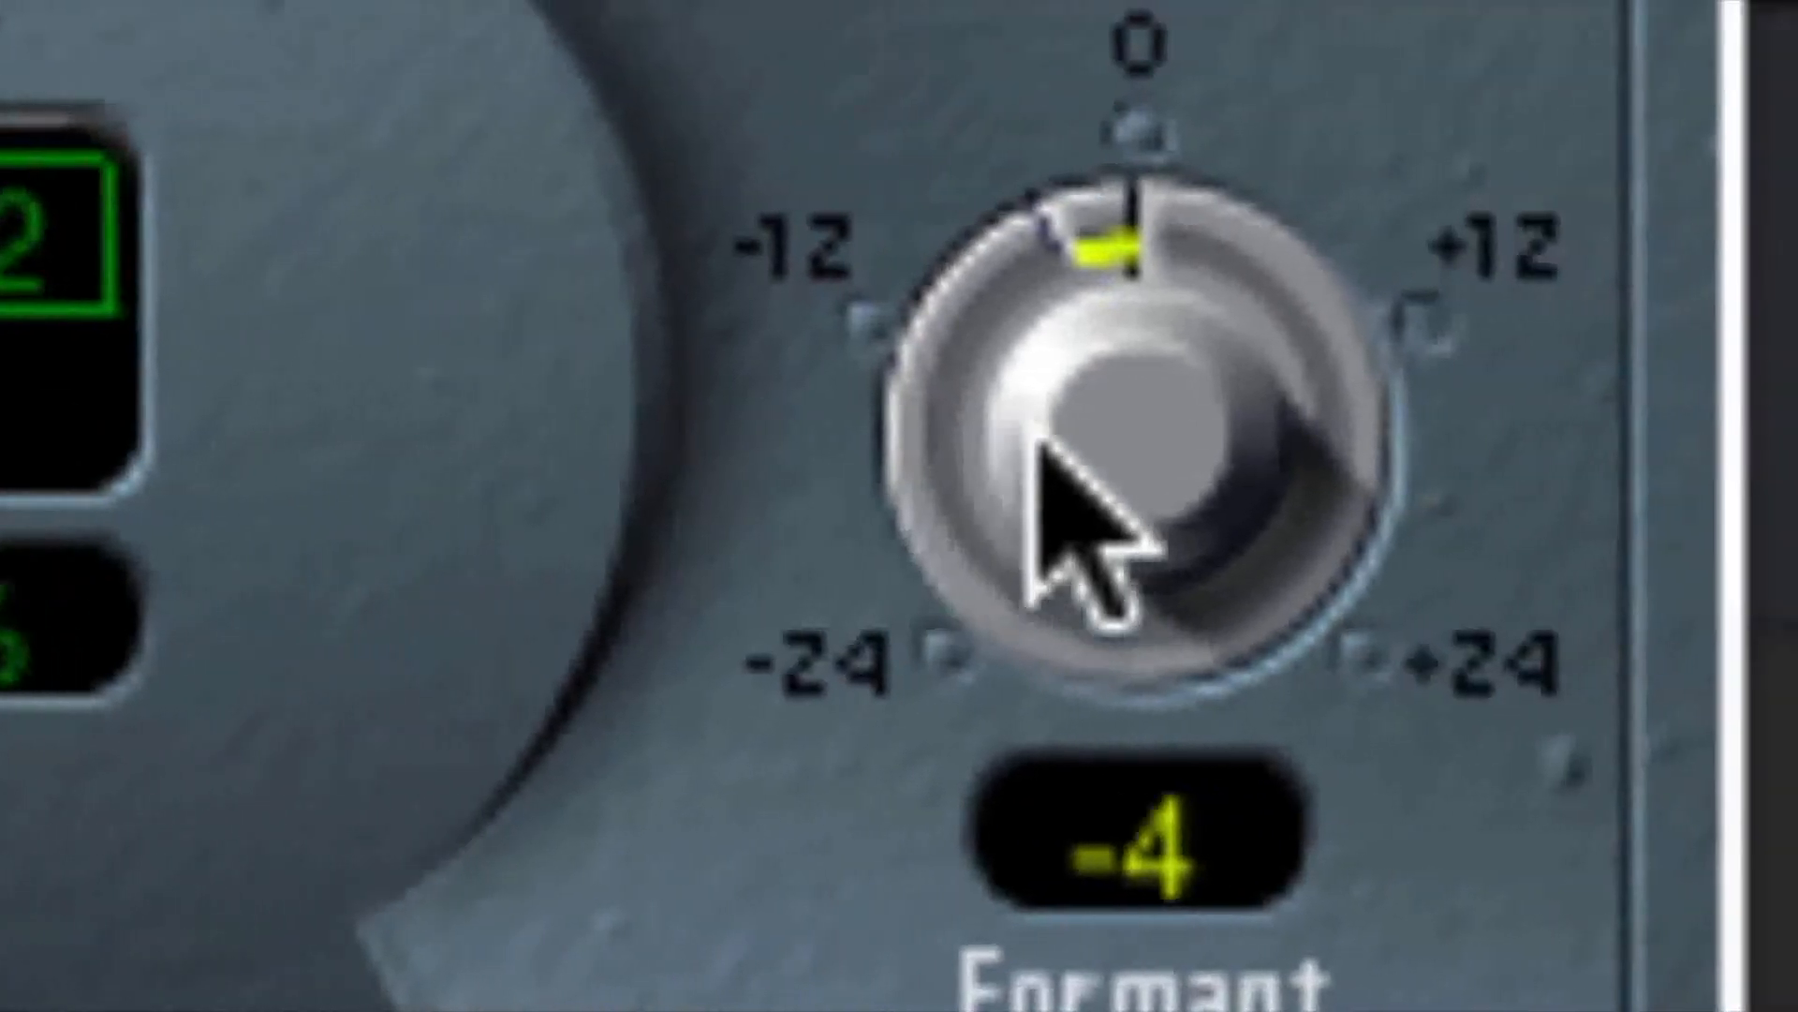
pyautogui.moveTo(1297, 421); pyautogui.dragTo(1297, 192)
pyautogui.moveTo(1049, 412); pyautogui.dragTo(1043, 421)
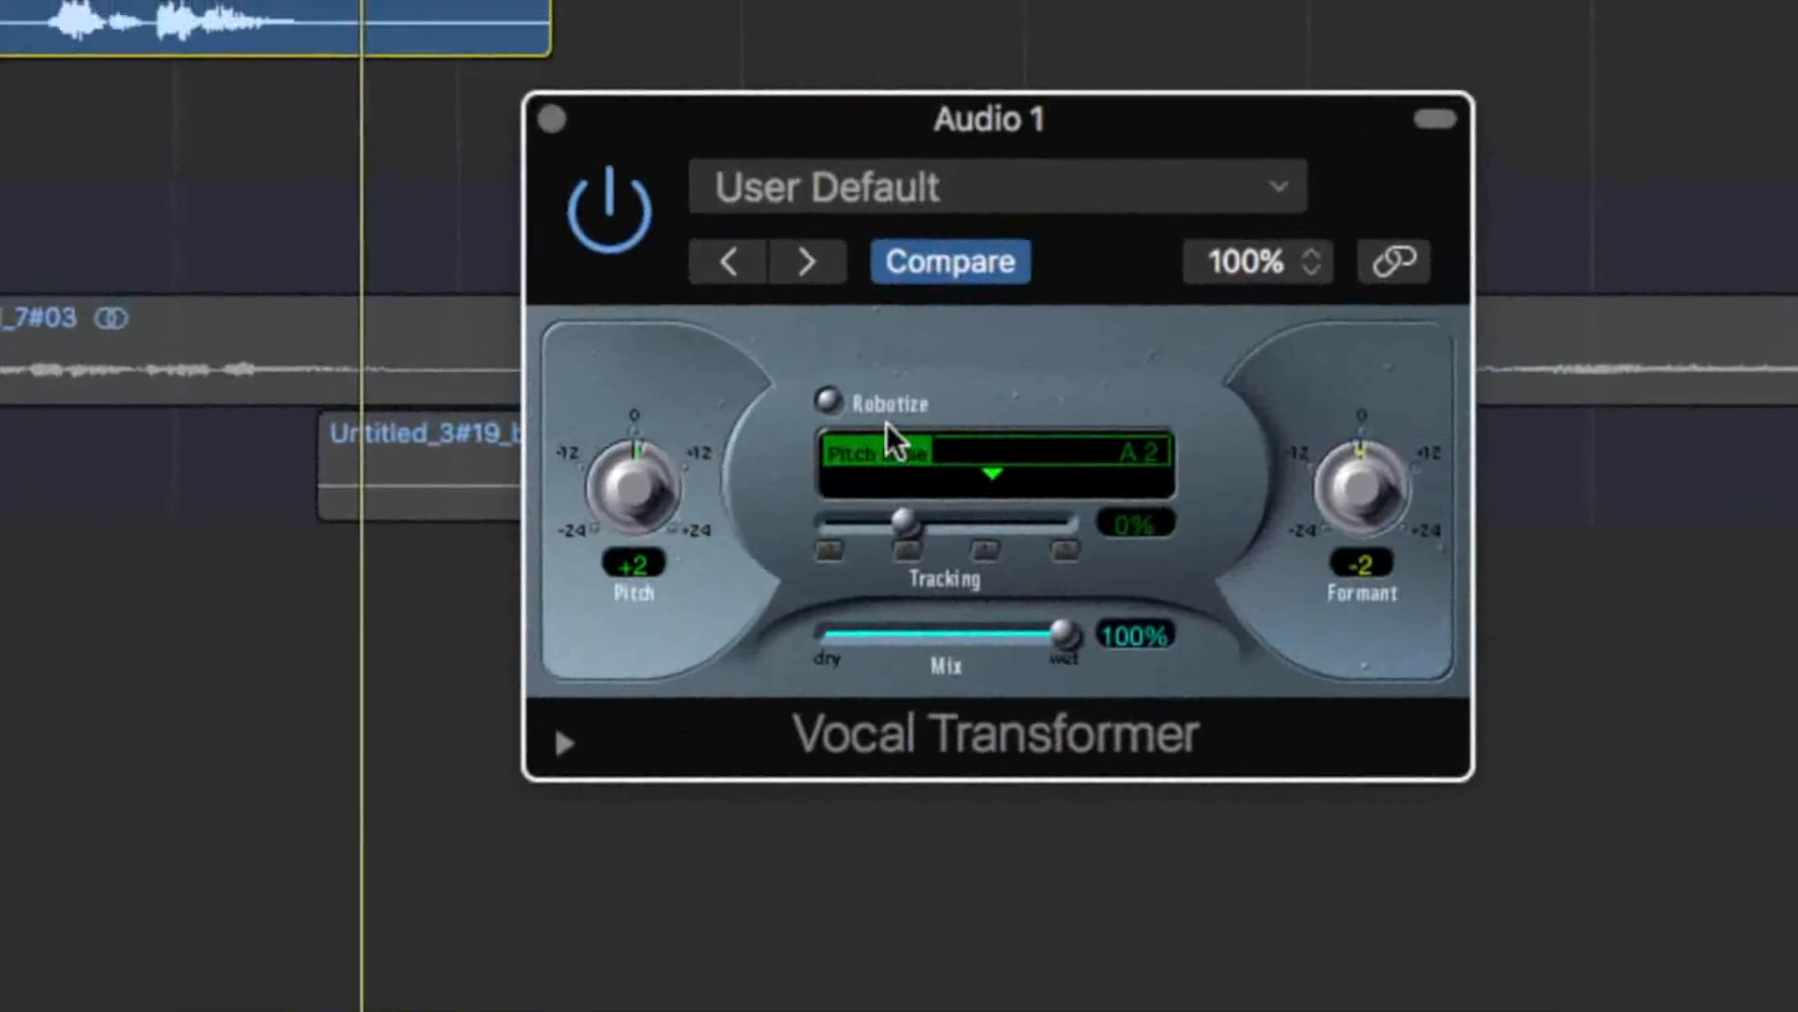
pyautogui.press('super+w')
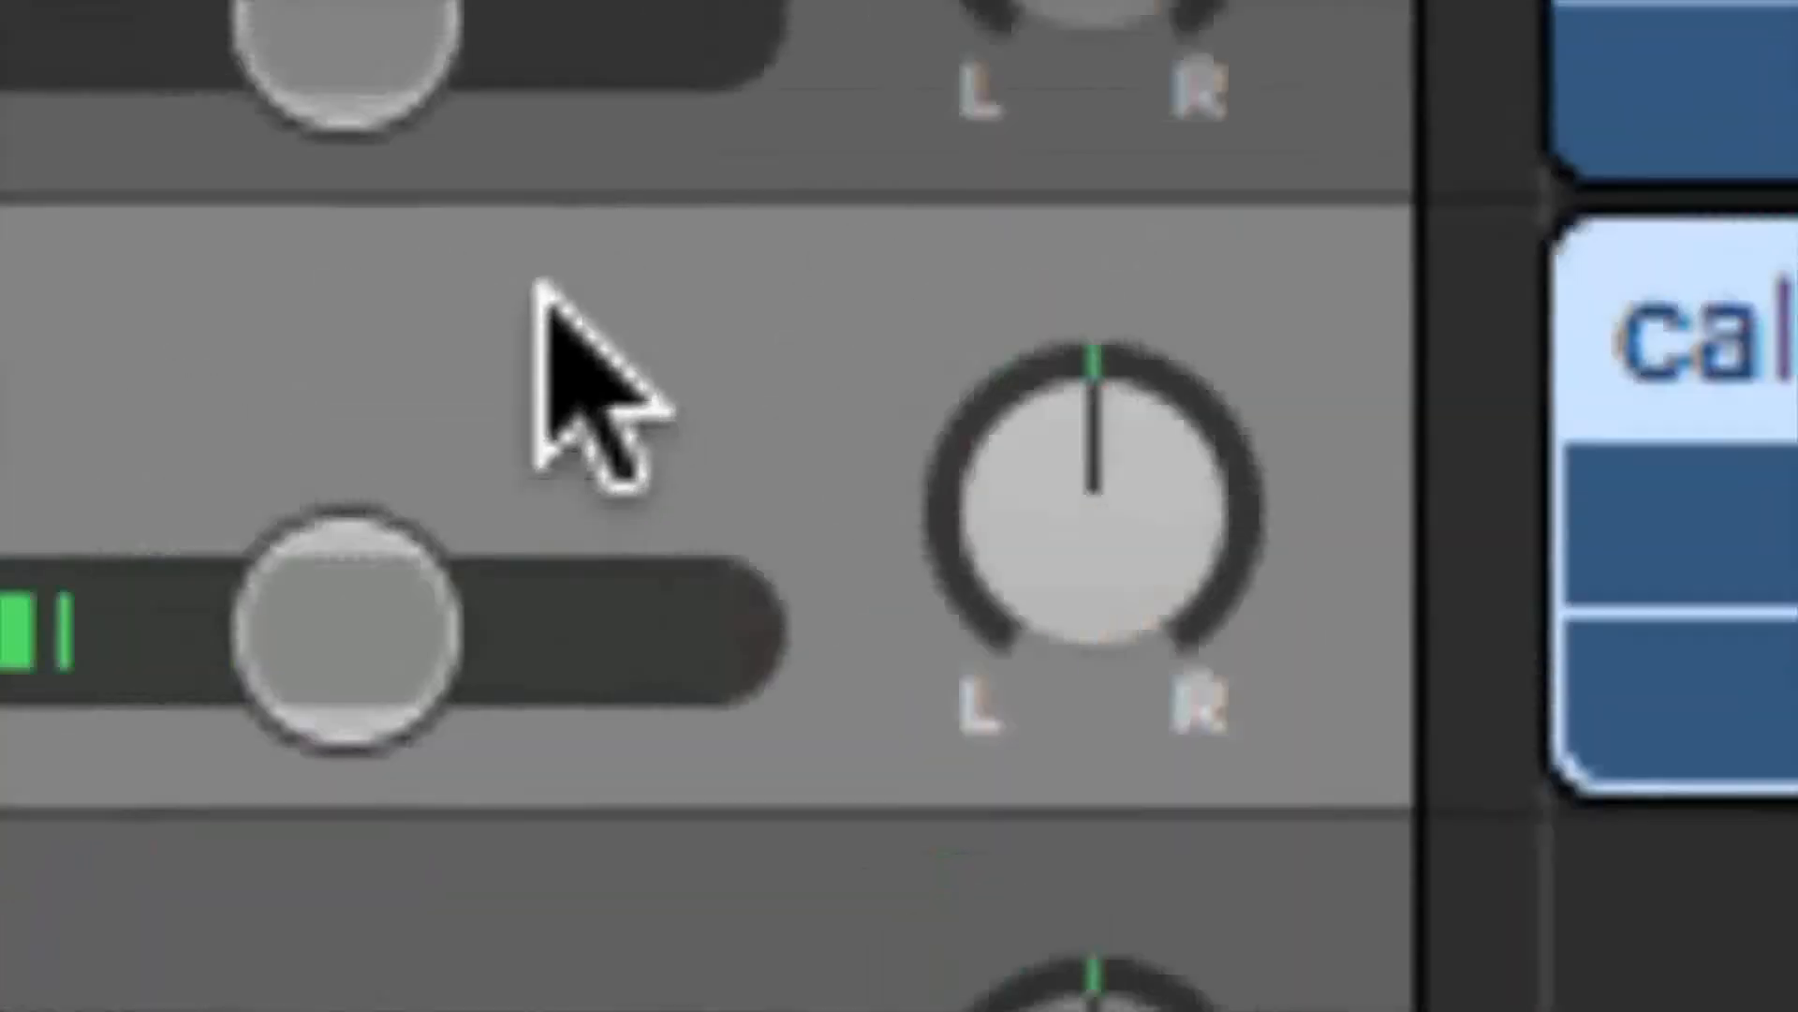
# Solo both the original Audio 3 track and its duplicate, leaving the duplicate selected
pyautogui.press('s')
pyautogui.press('Up')
pyautogui.press('s')
pyautogui.press('Down')
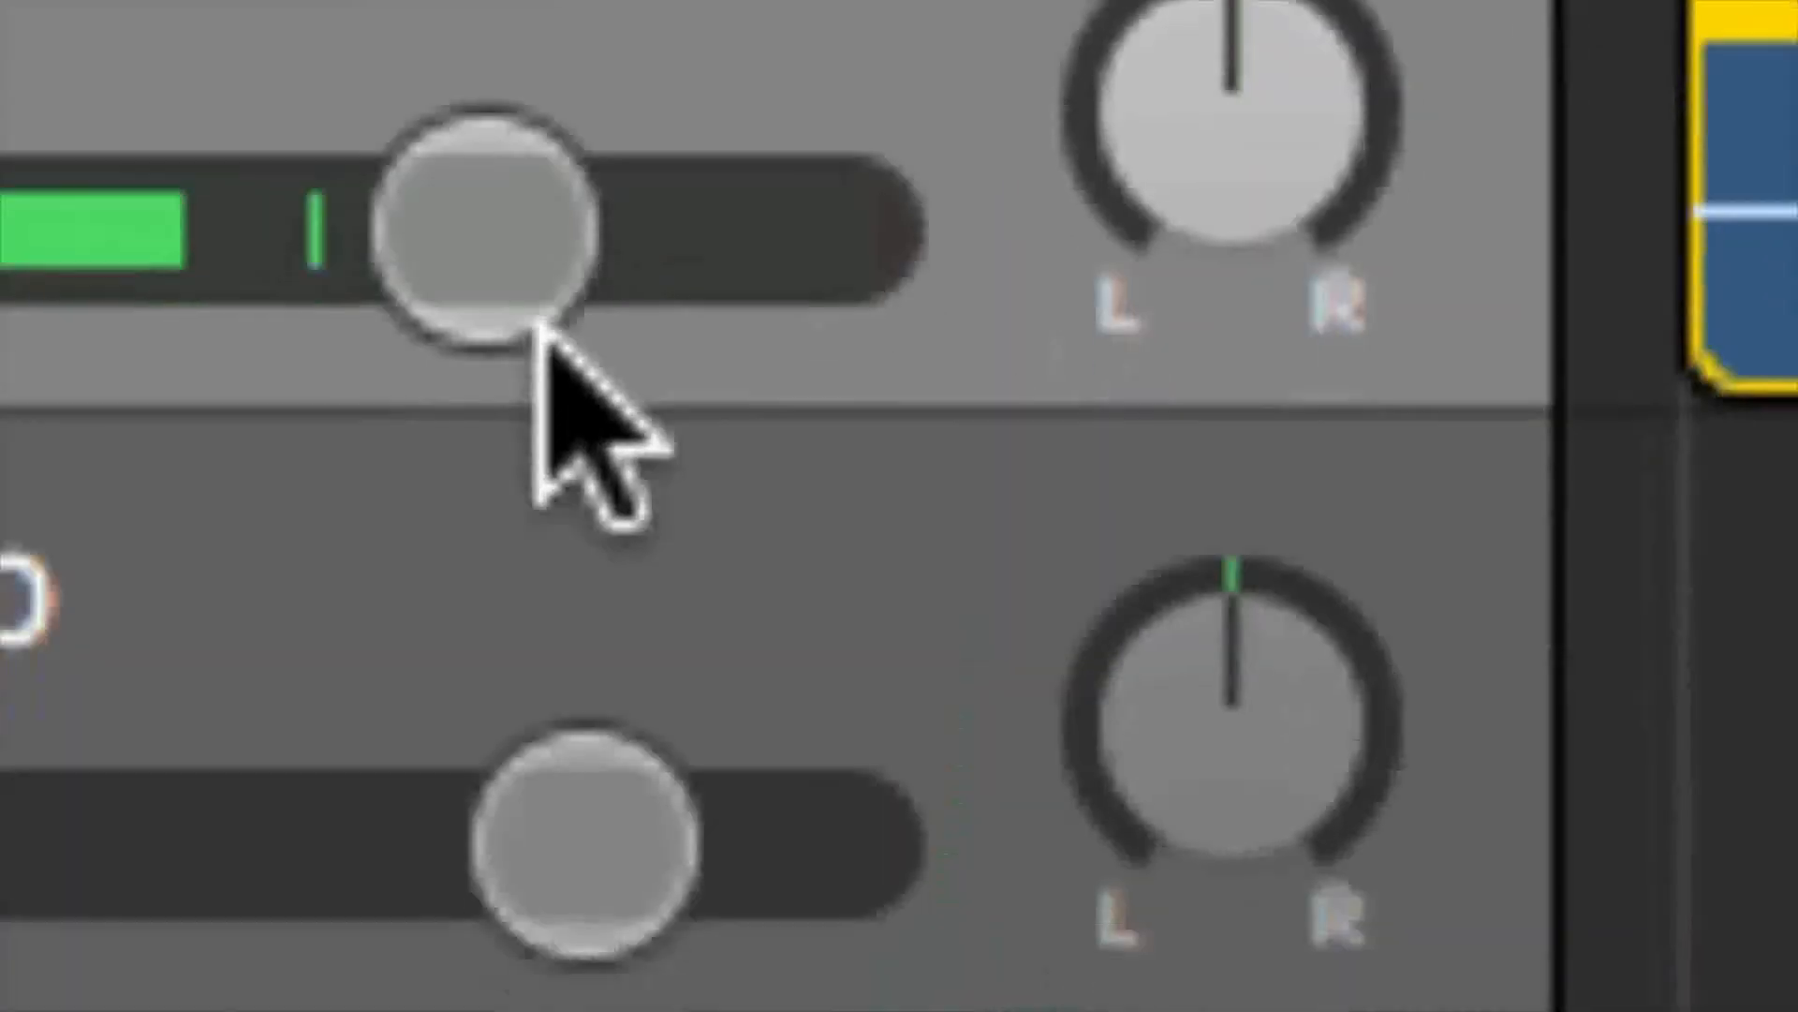
# Lower the duplicated track's volume slightly and select both call of duty zombies regions together
pyautogui.moveTo(446, 701); pyautogui.dragTo(412, 702)
pyautogui.moveTo(660, 304); pyautogui.dragTo(656, 304)
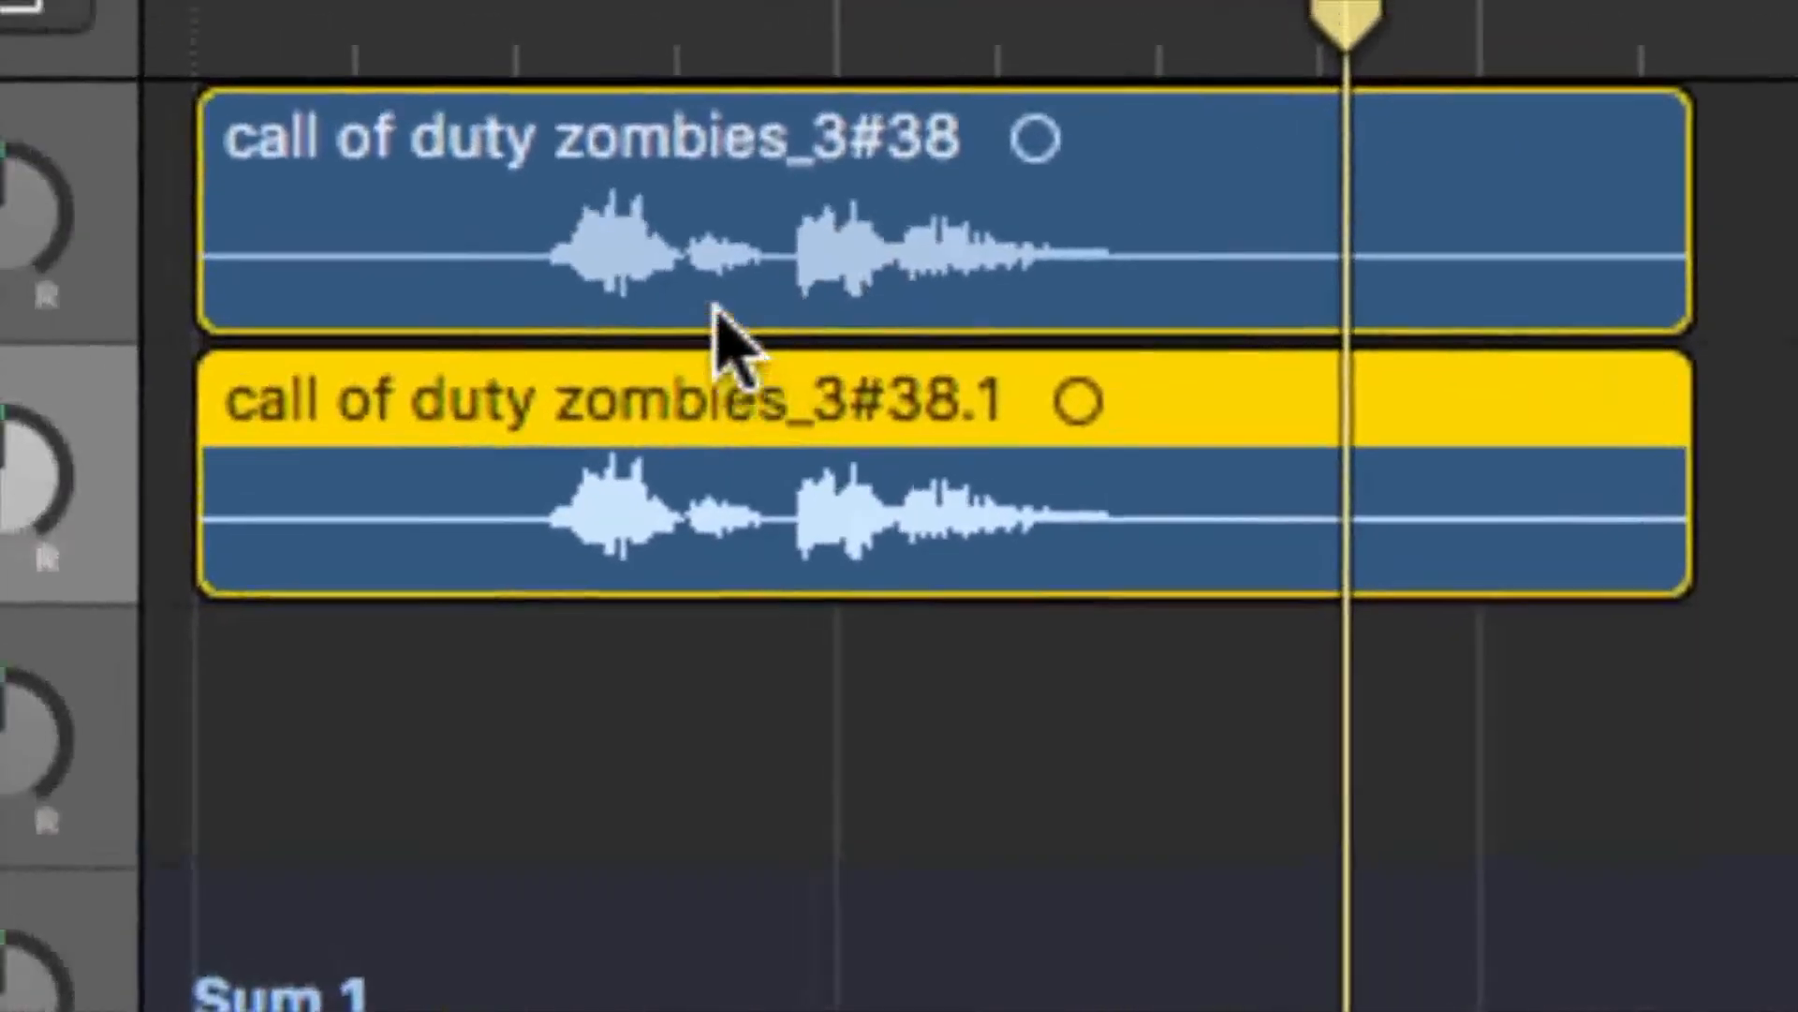
pyautogui.keyDown('shift'); pyautogui.click(566, 180); pyautogui.keyUp('shift')
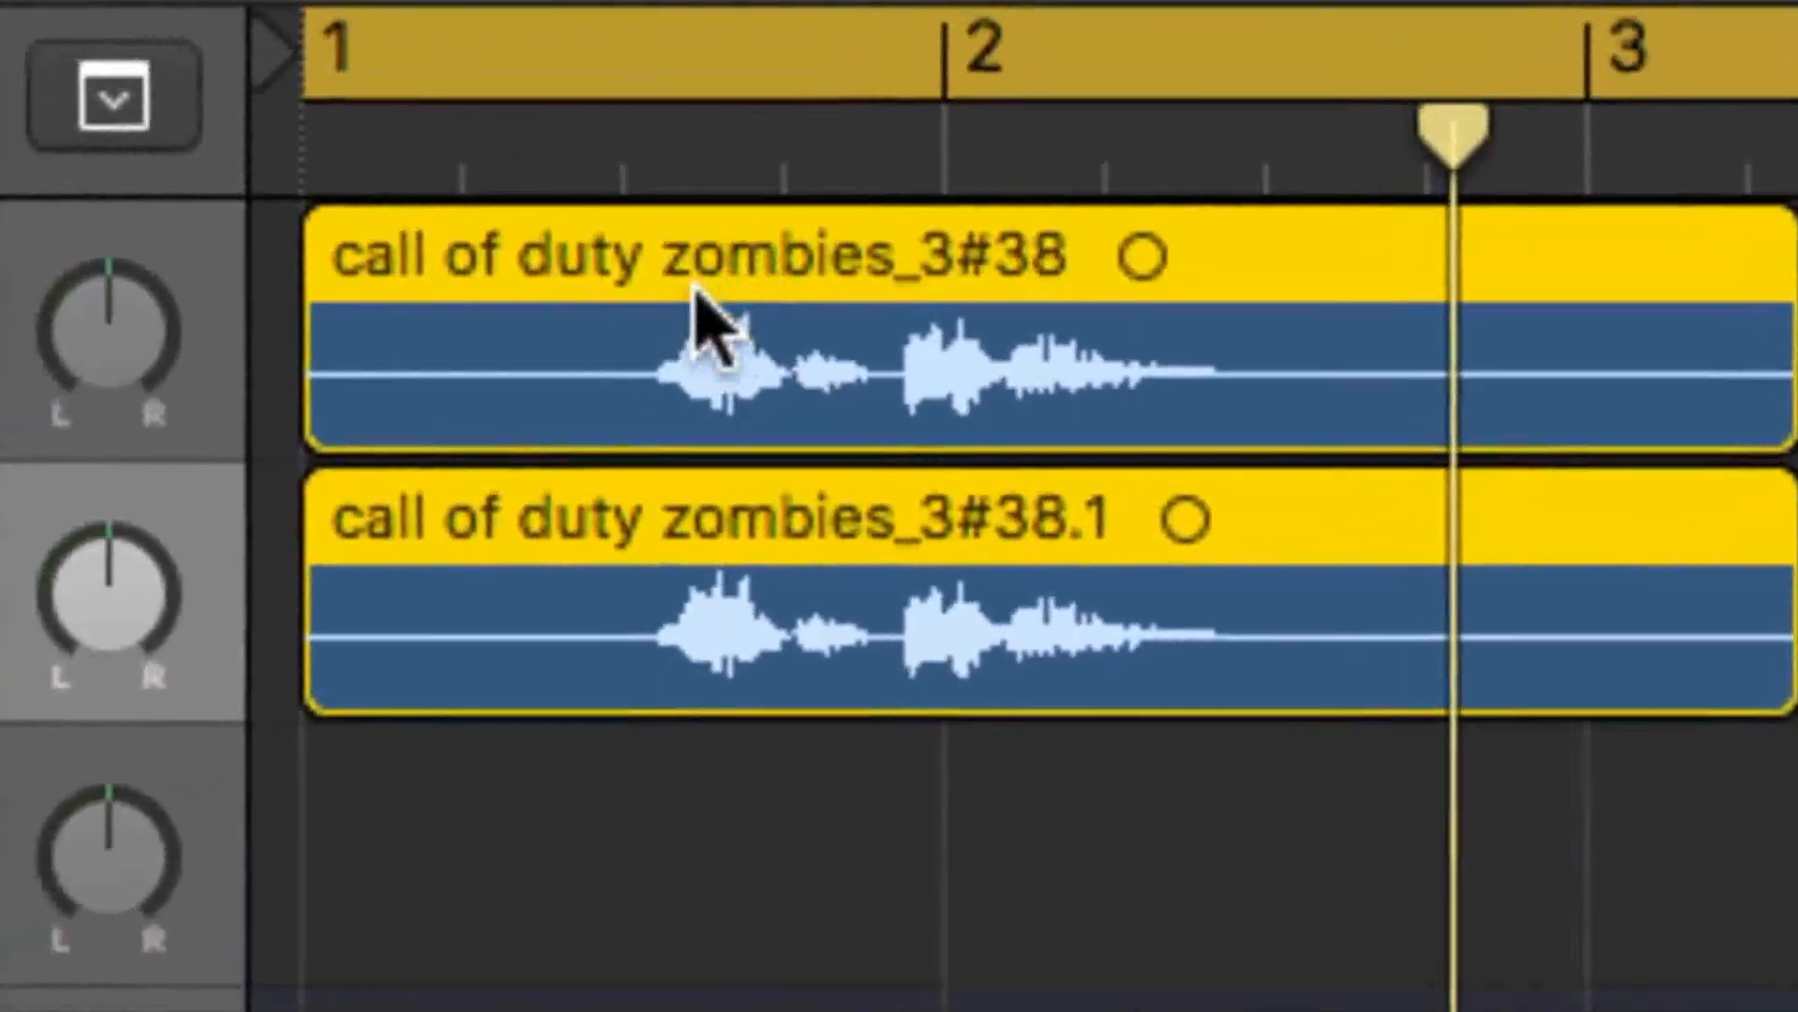
# Bounce the two selected call of duty zombies regions in place as one region and solo the bounced track
pyautogui.rightClick(698, 298)
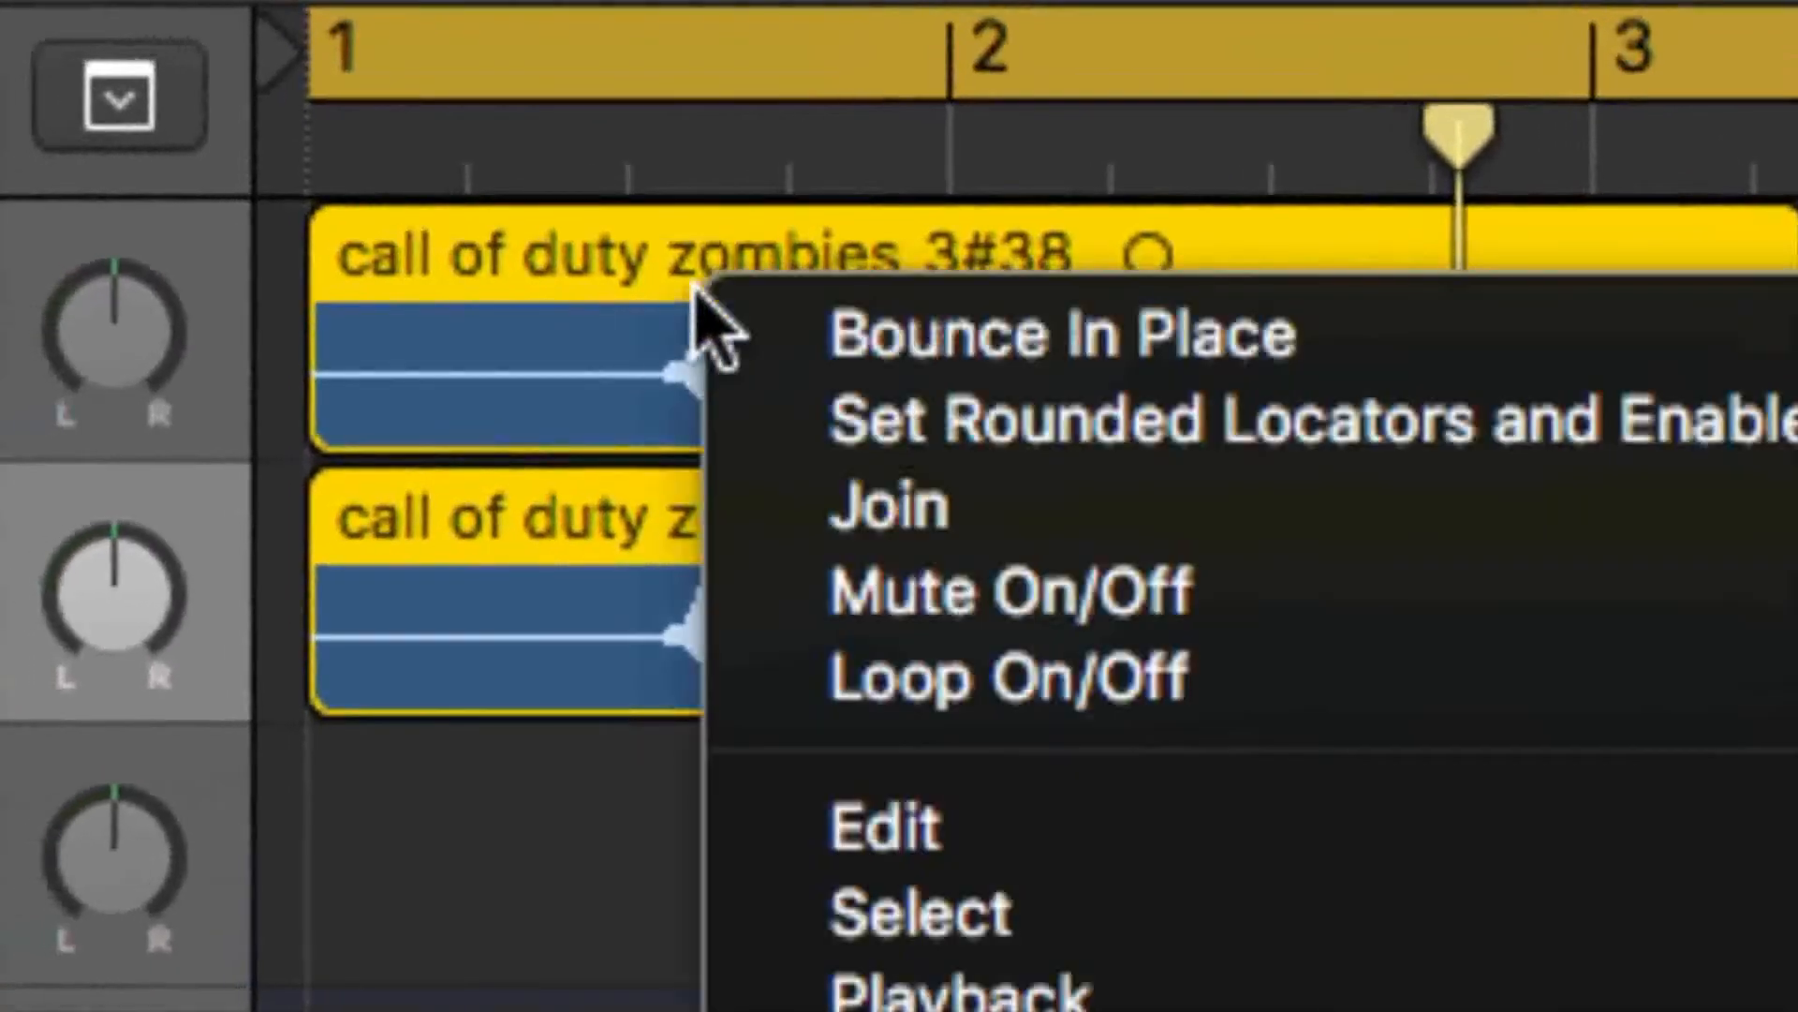
pyautogui.click(719, 320)
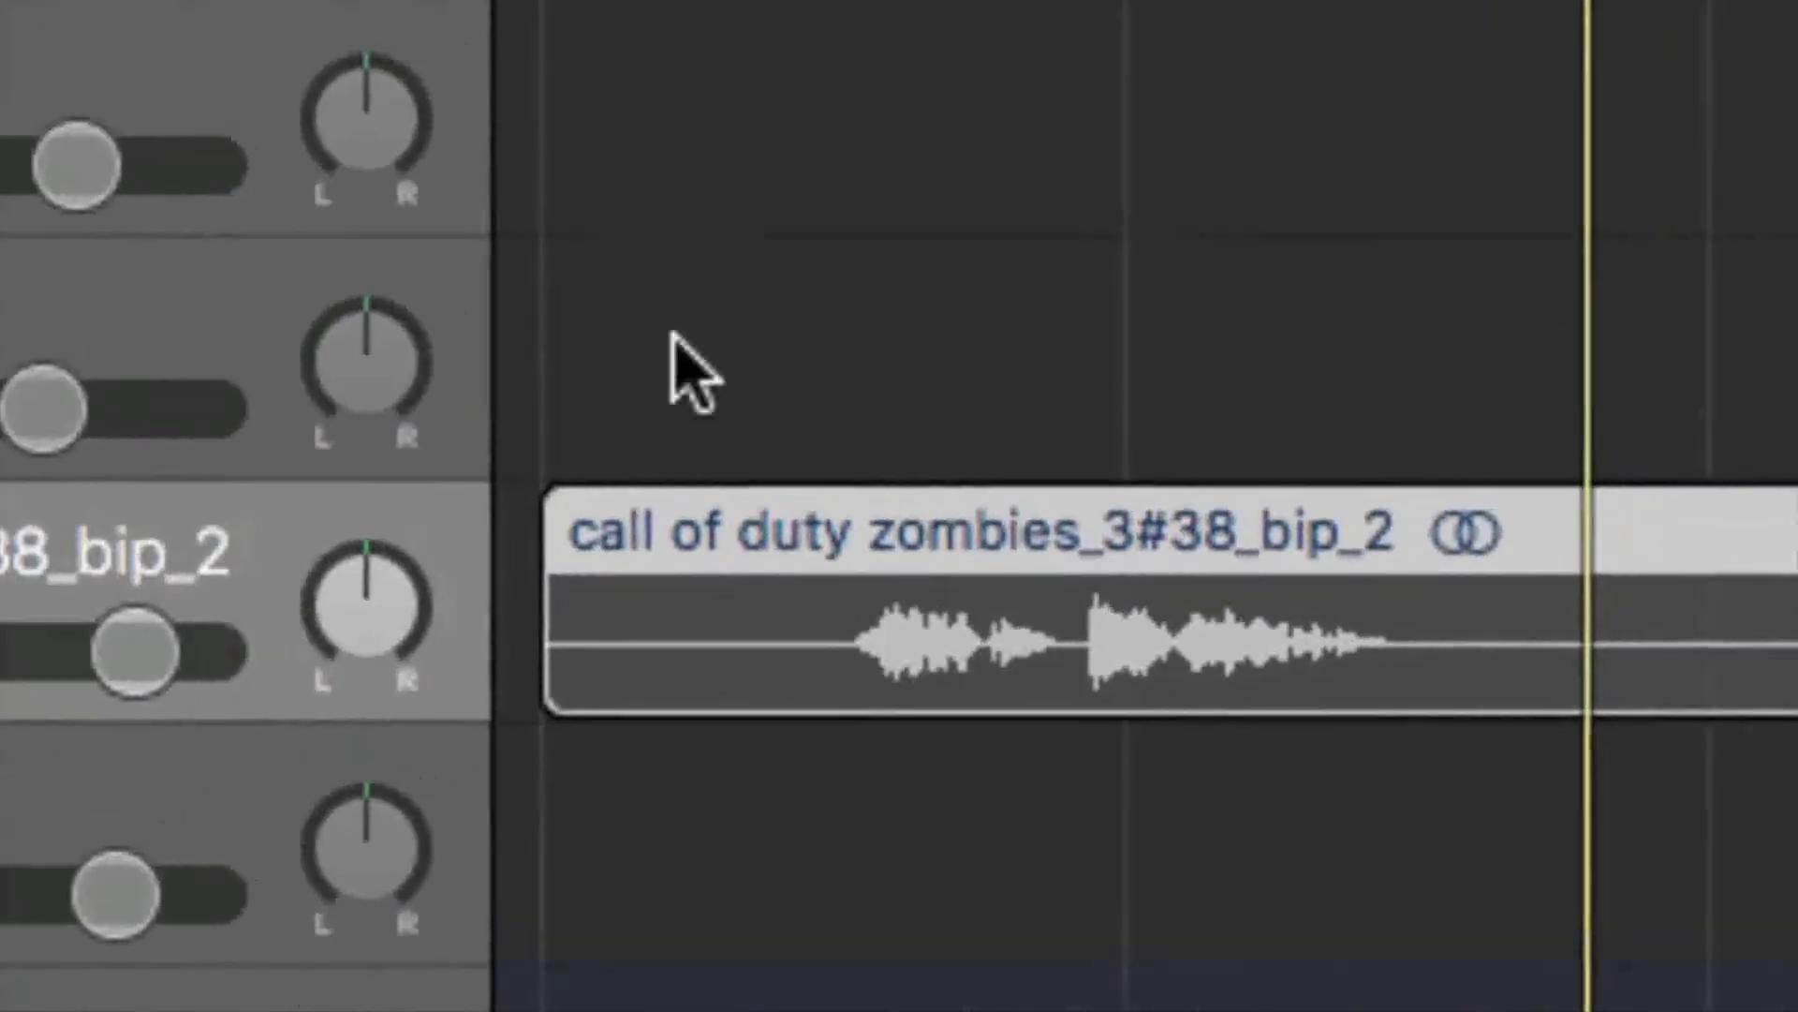
pyautogui.click(672, 336)
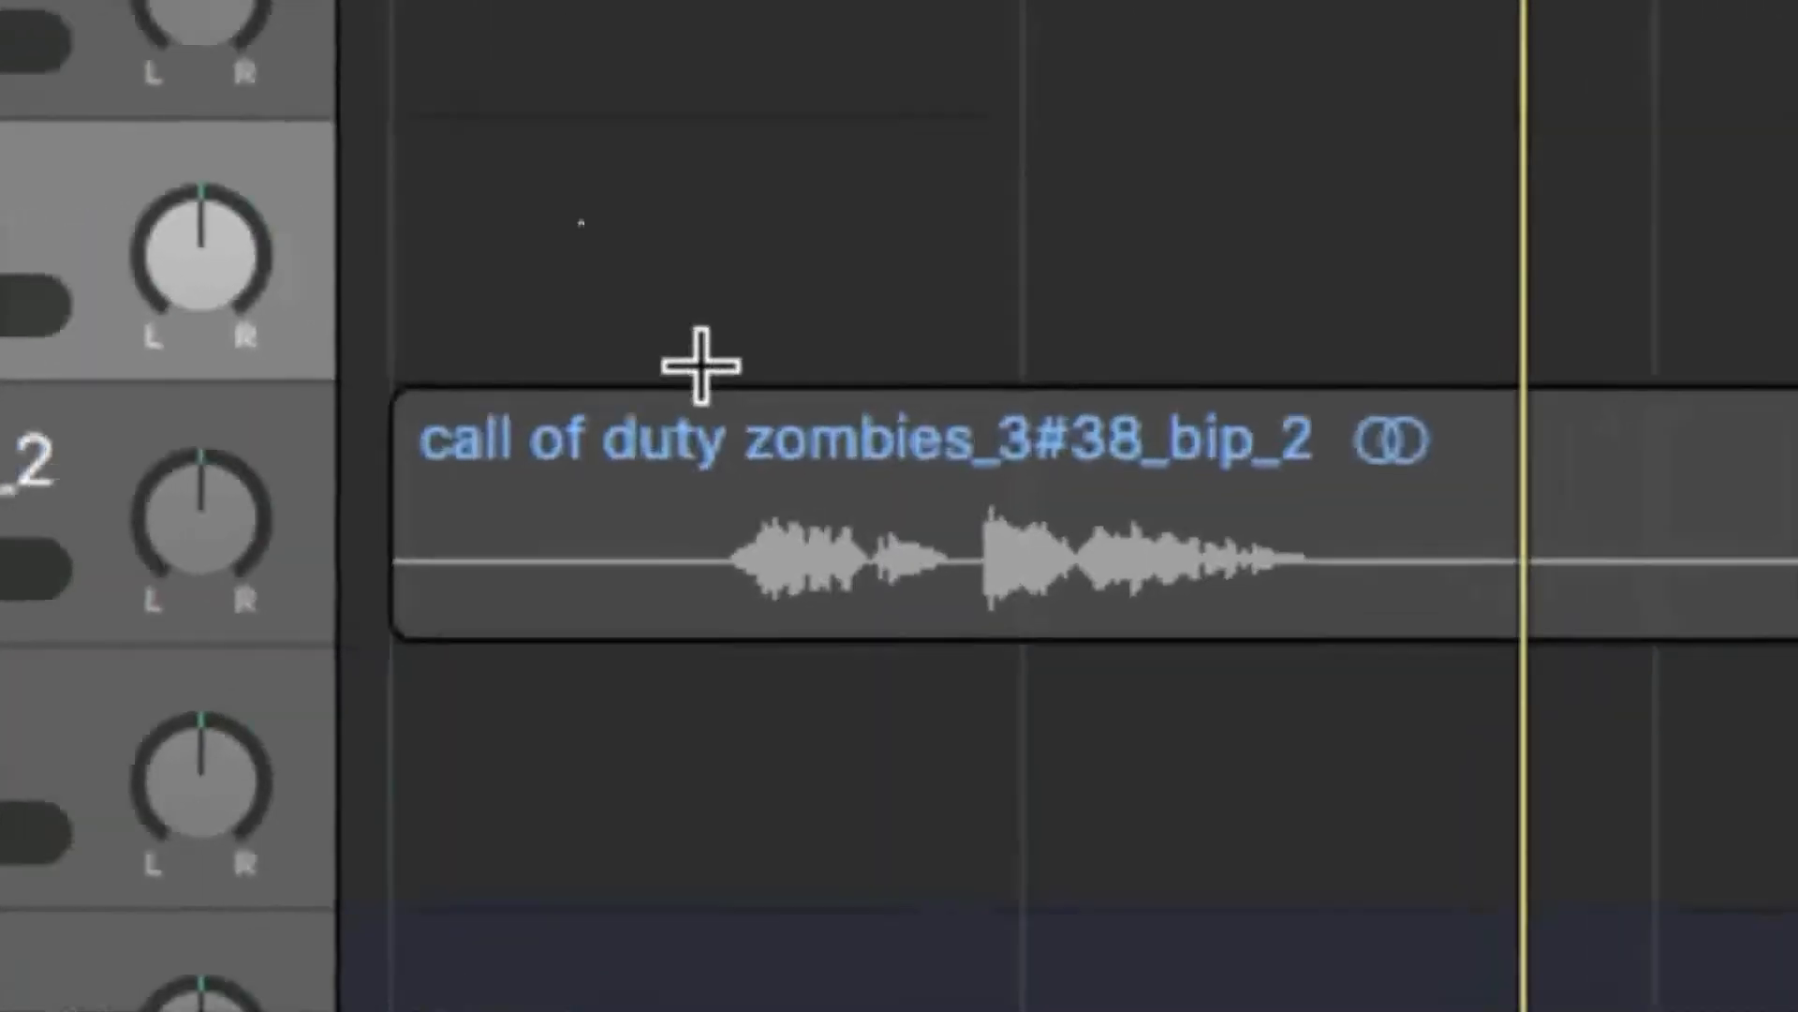
pyautogui.press('Up')
pyautogui.press('Down')
pyautogui.press('Down')
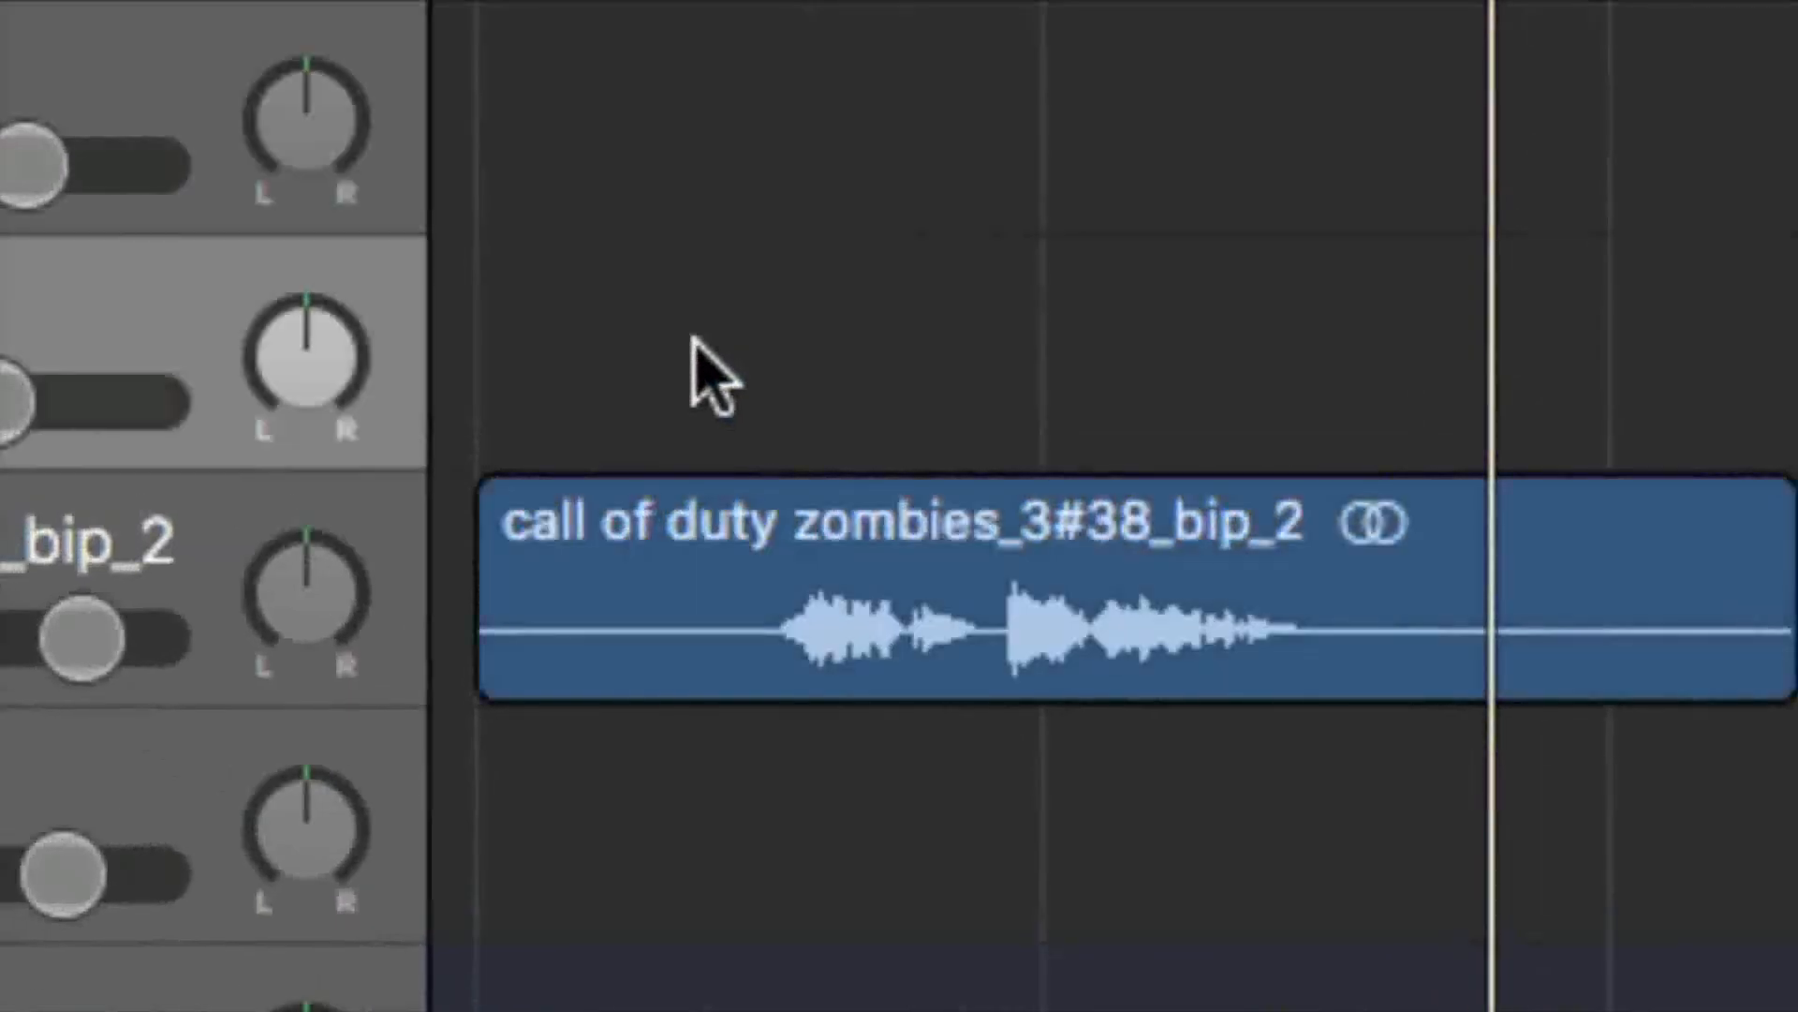
pyautogui.hotkey('ctrl', 's')
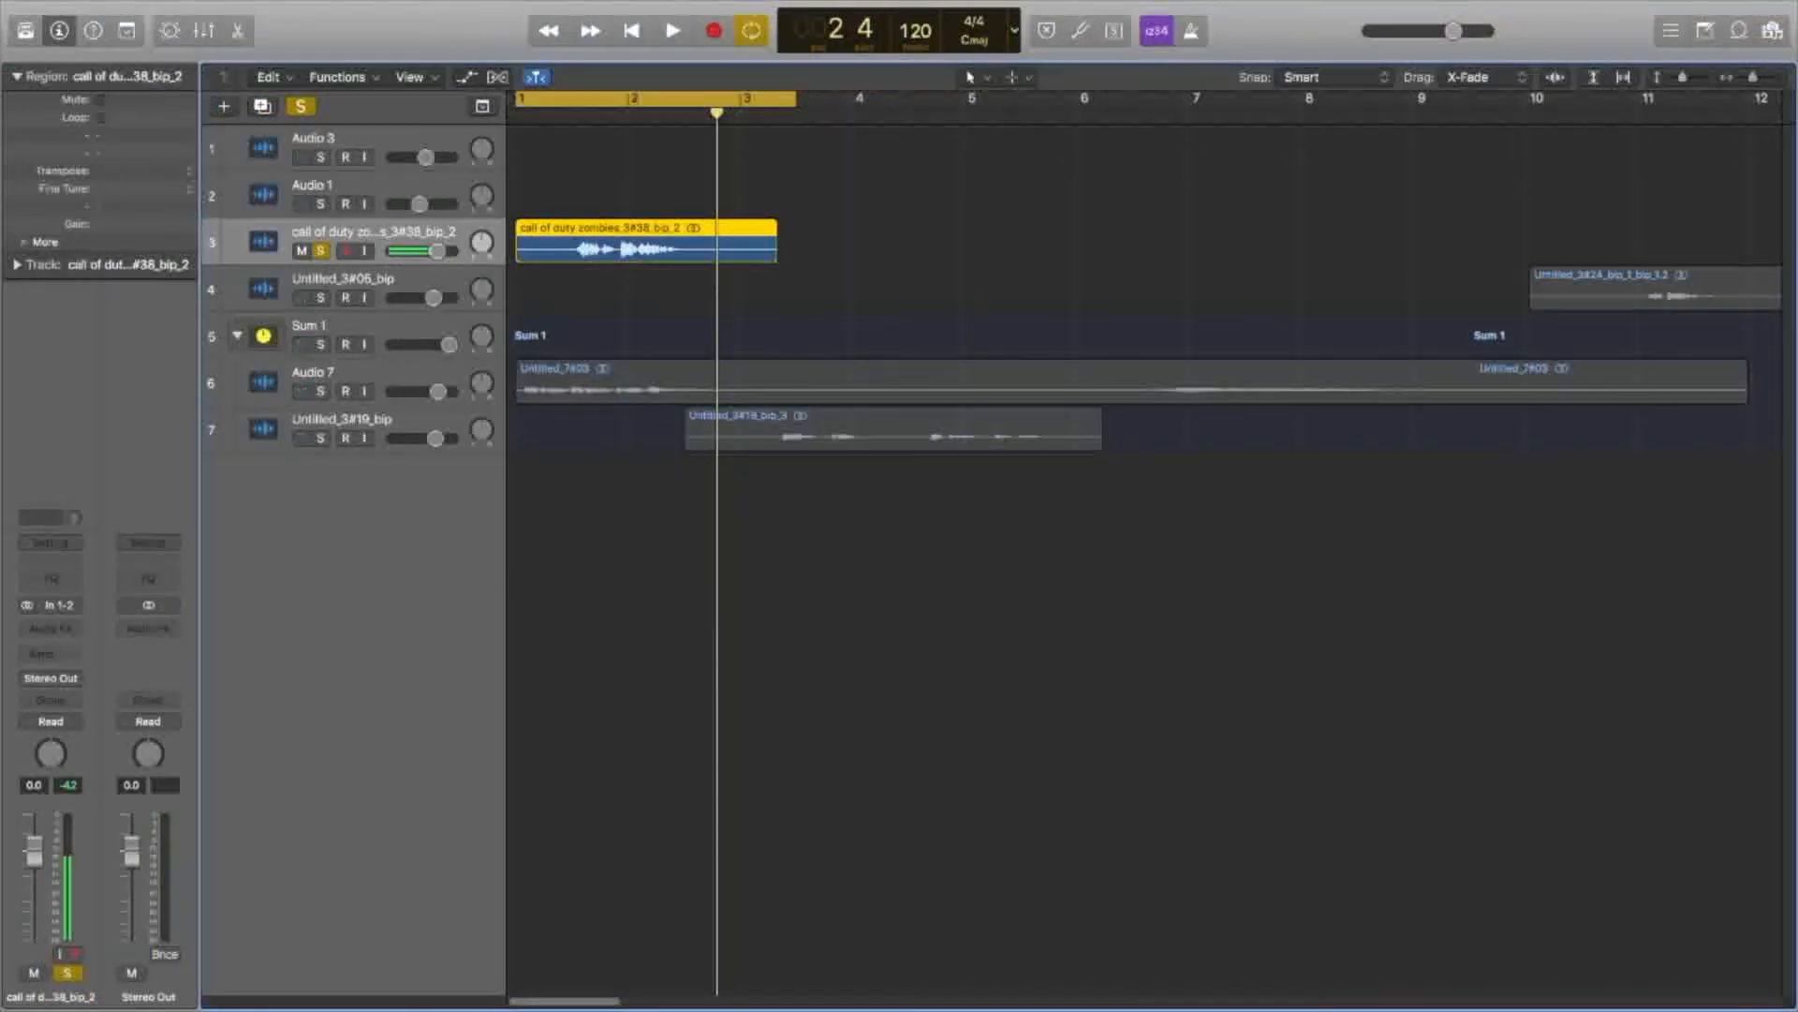
# Reverse the bounced region's audio in the audio file editor and close the editor
pyautogui.press('e')
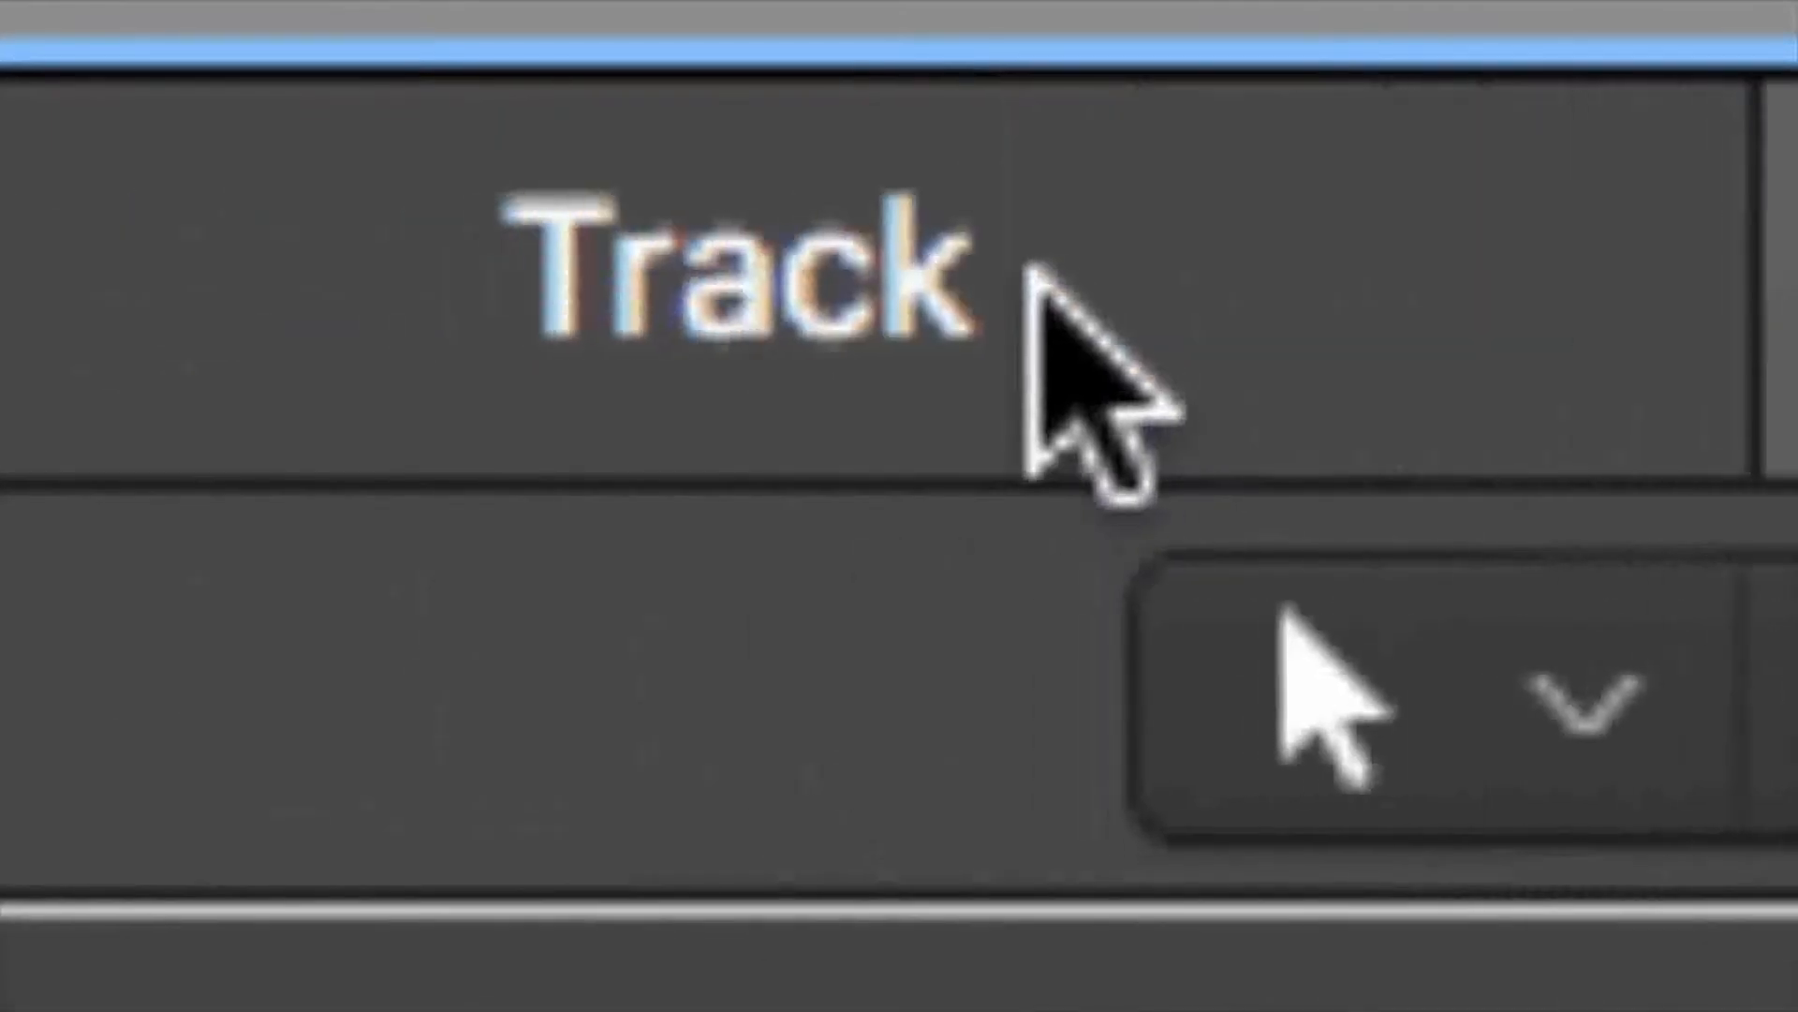
pyautogui.click(1037, 281)
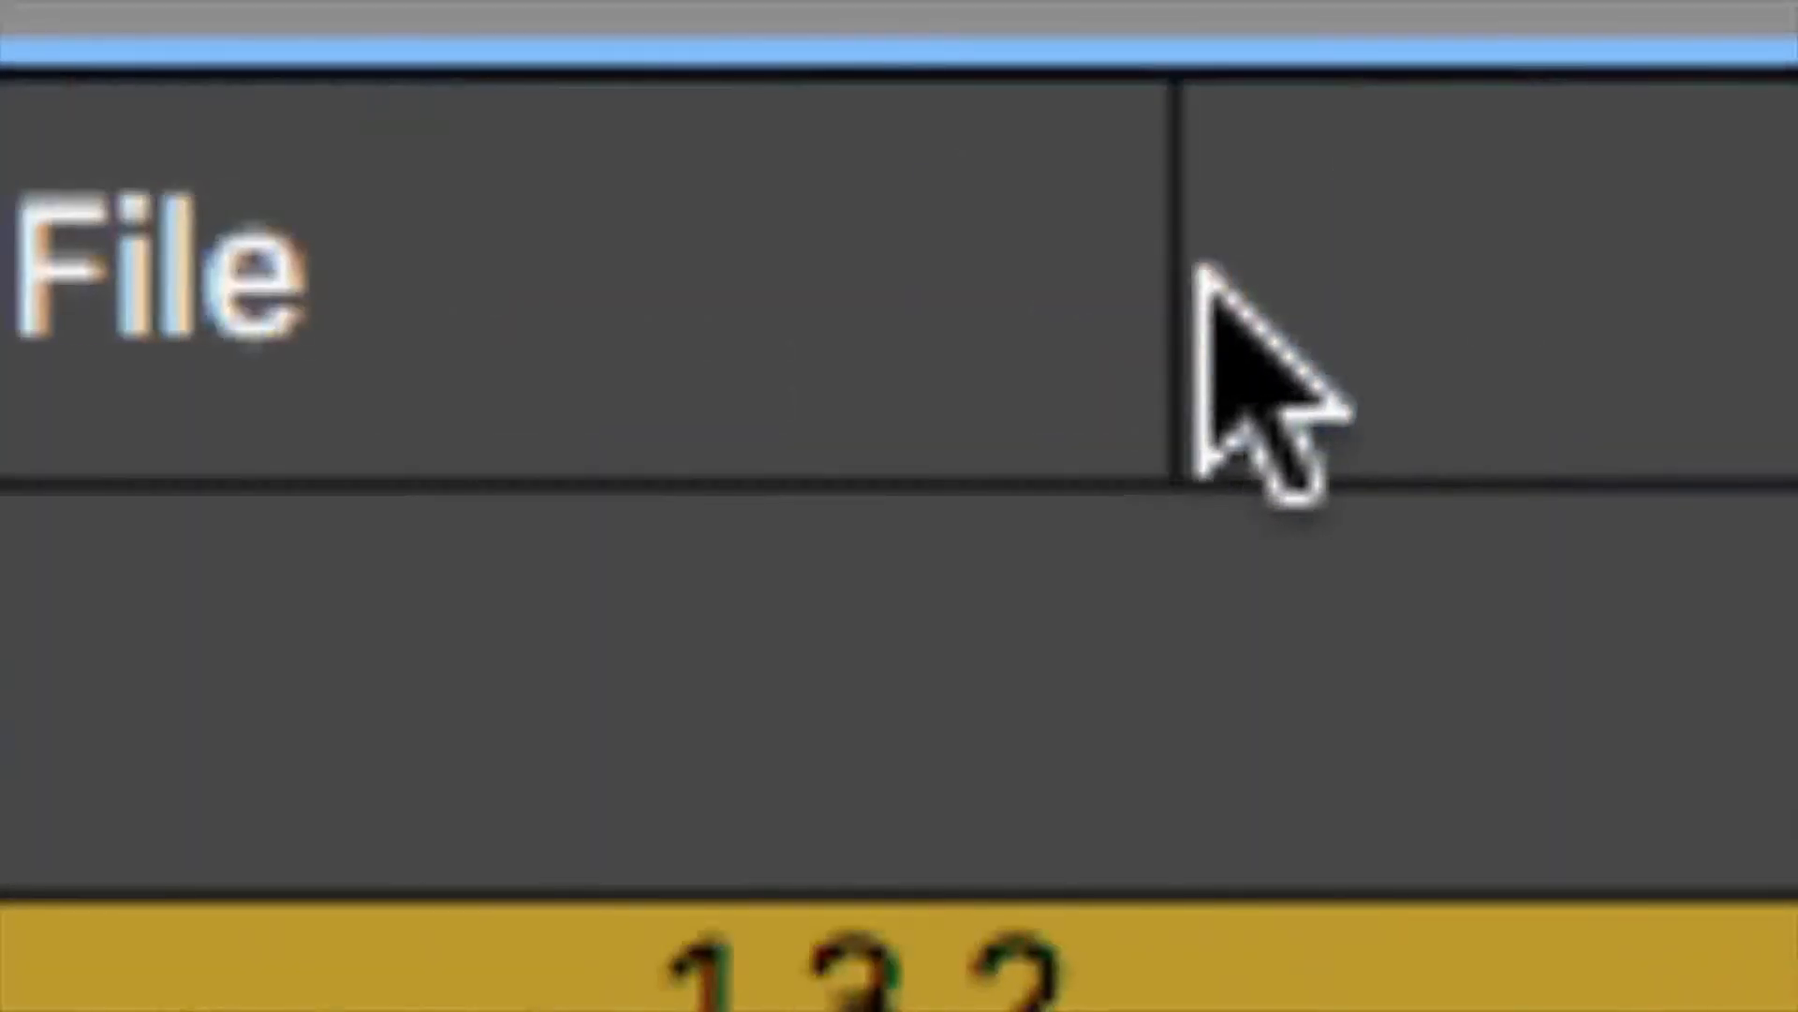
pyautogui.click(23, 281)
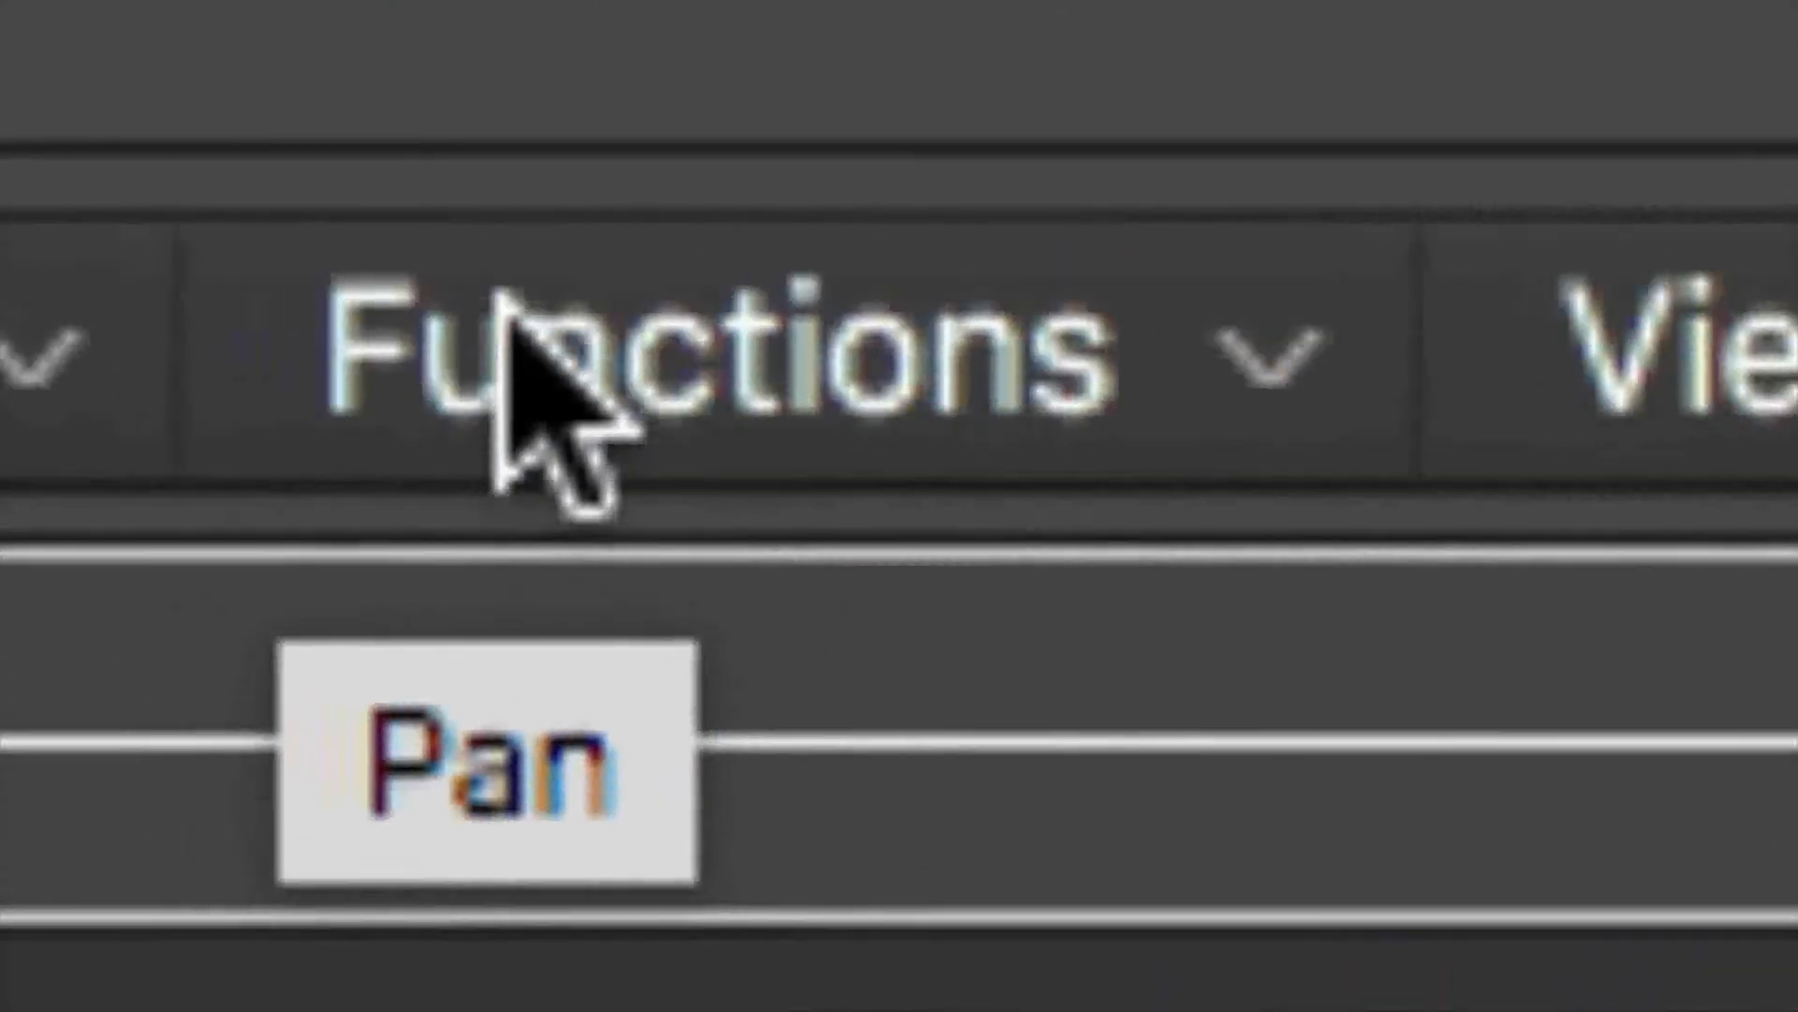
pyautogui.click(450, 300)
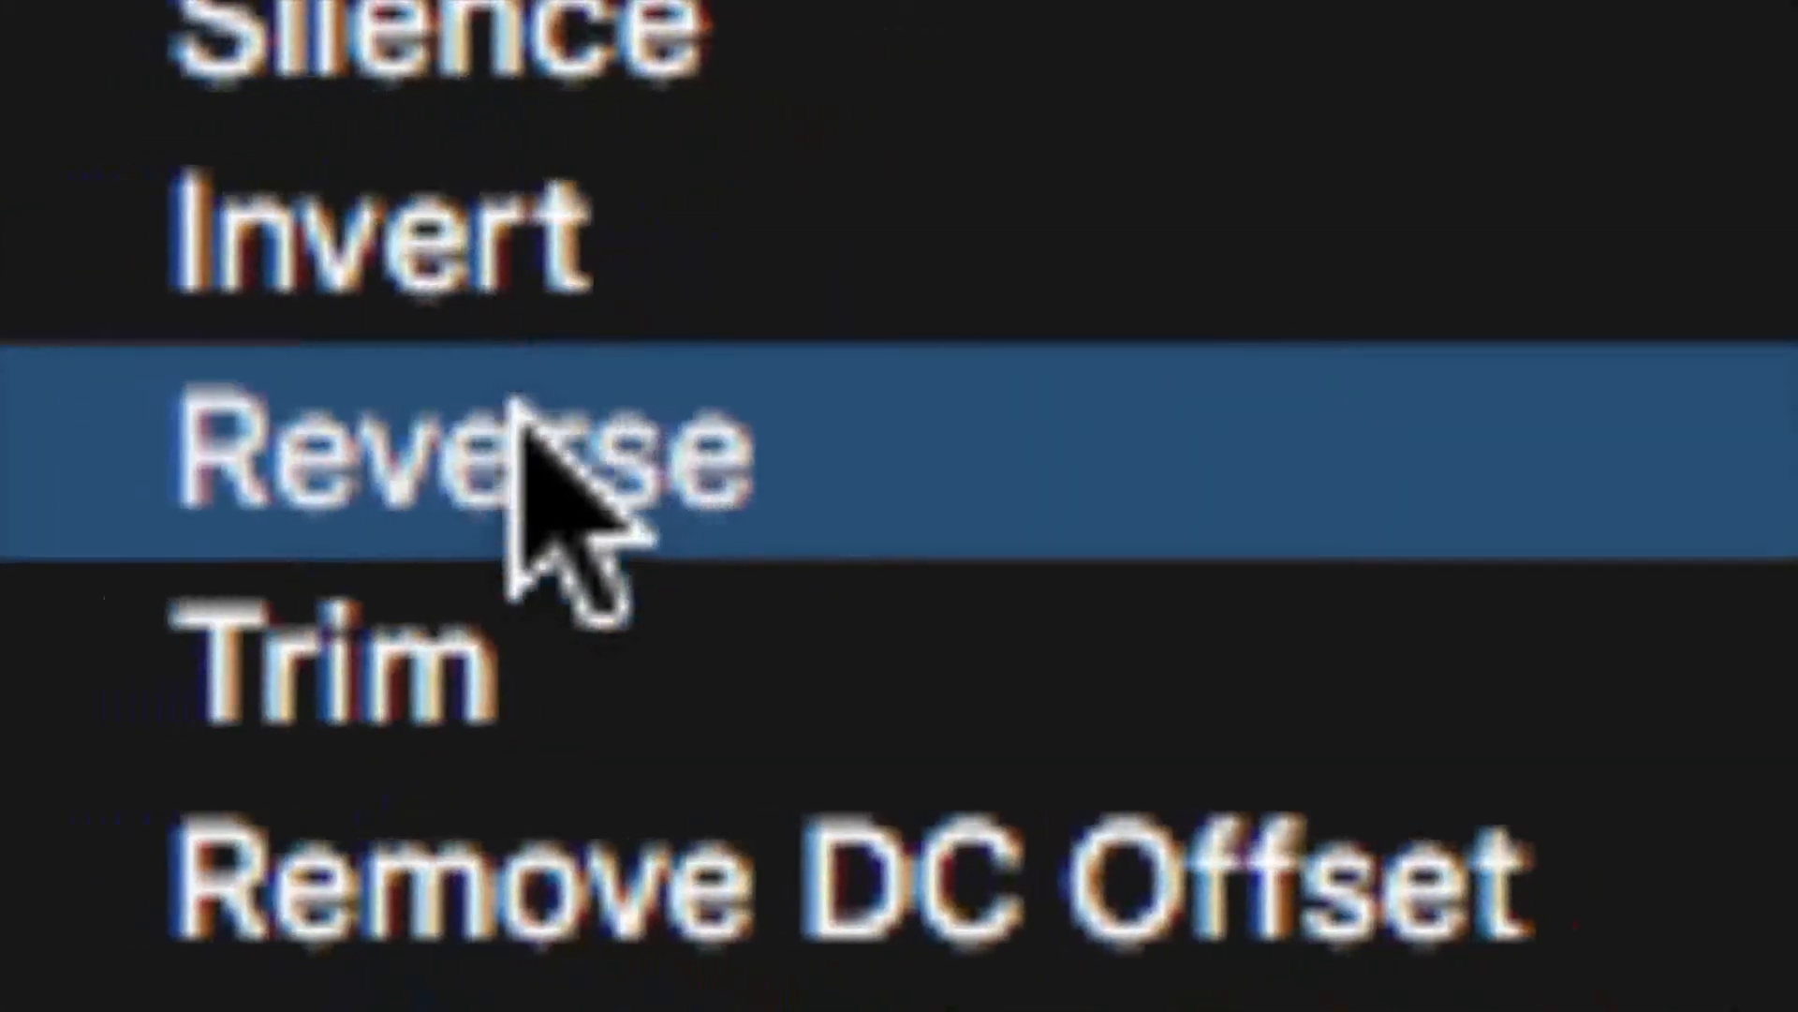
pyautogui.click(513, 405)
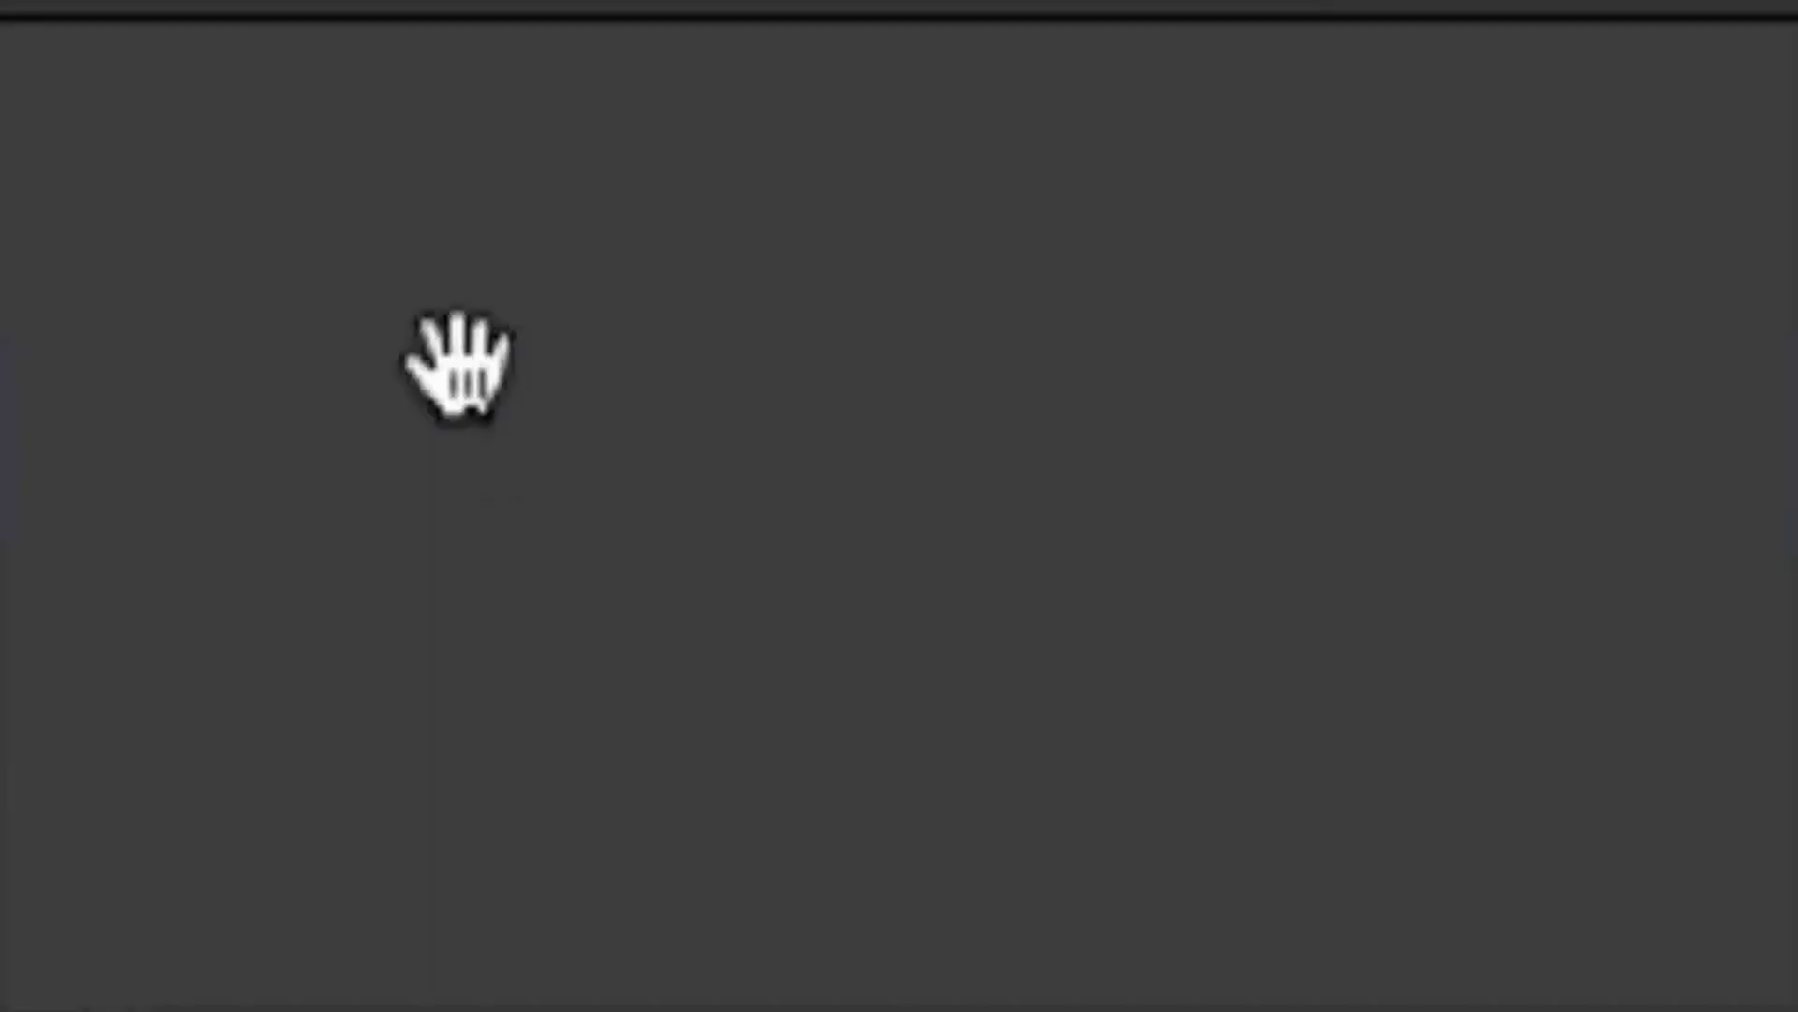
pyautogui.press('e')
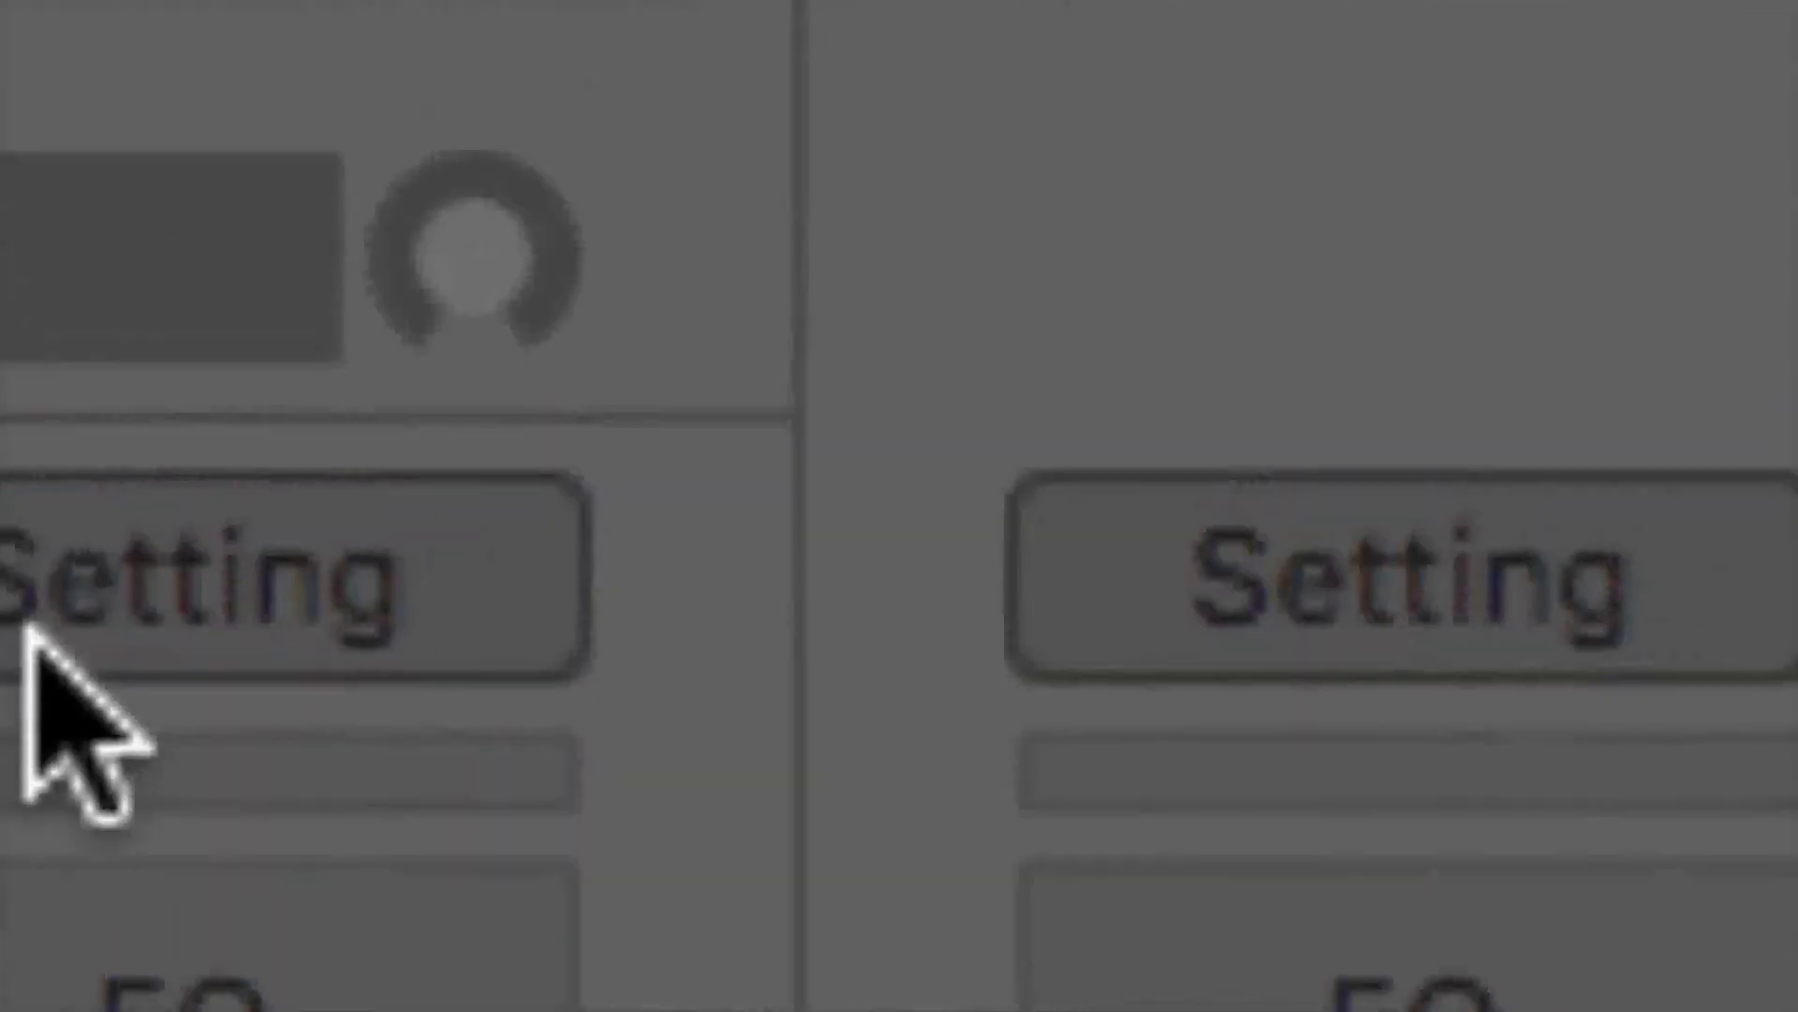
# Insert a PlatinumVerb on the bounced track and set its Wet level to 72%
pyautogui.click(26, 626)
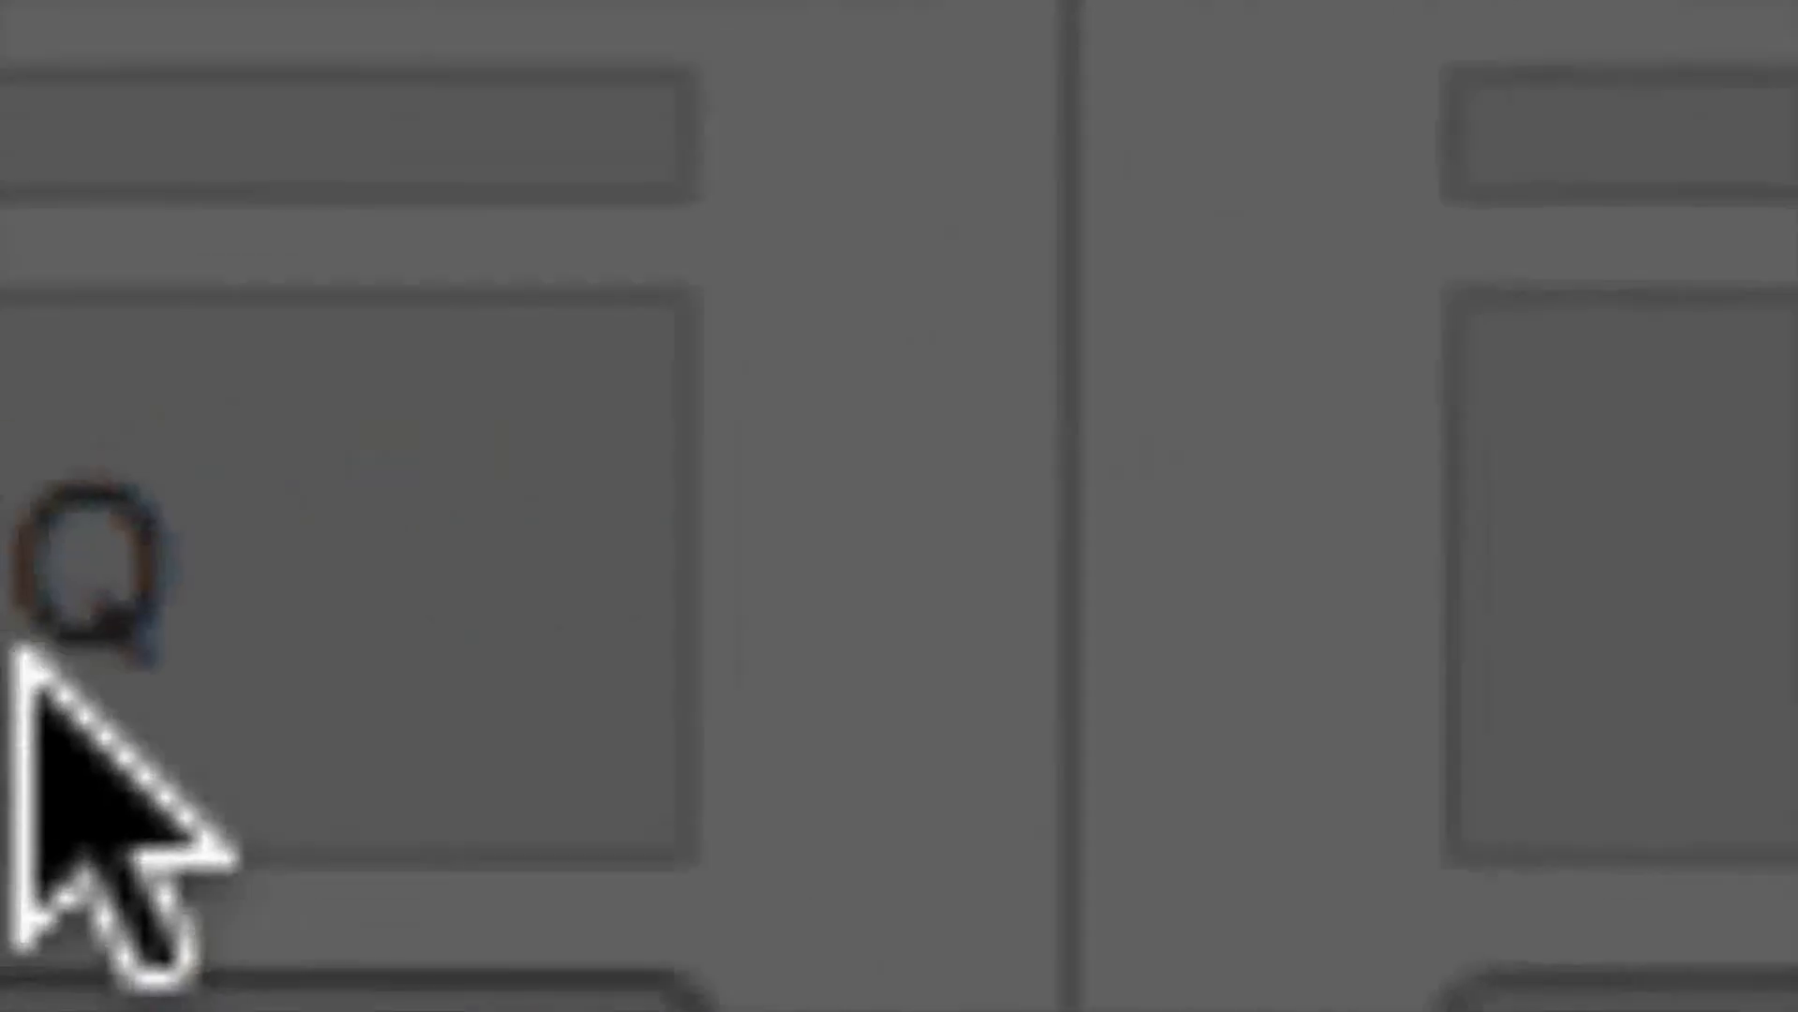
pyautogui.click(18, 646)
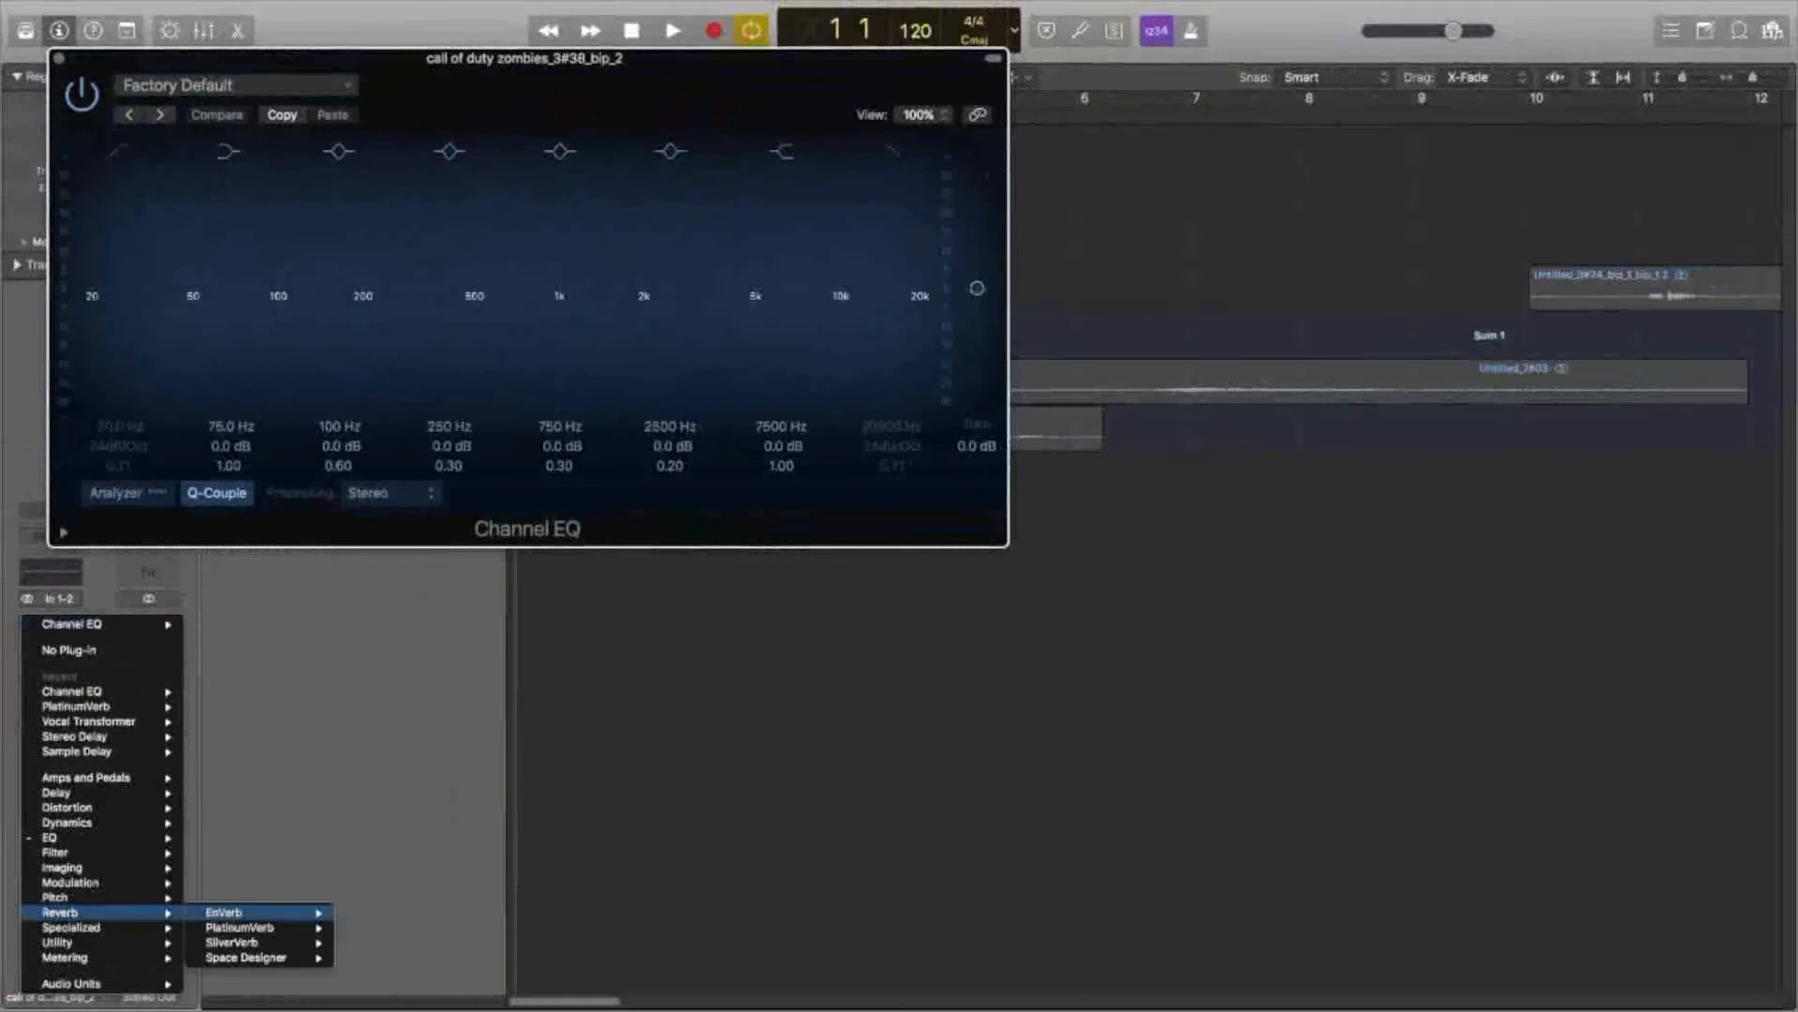
pyautogui.click(240, 928)
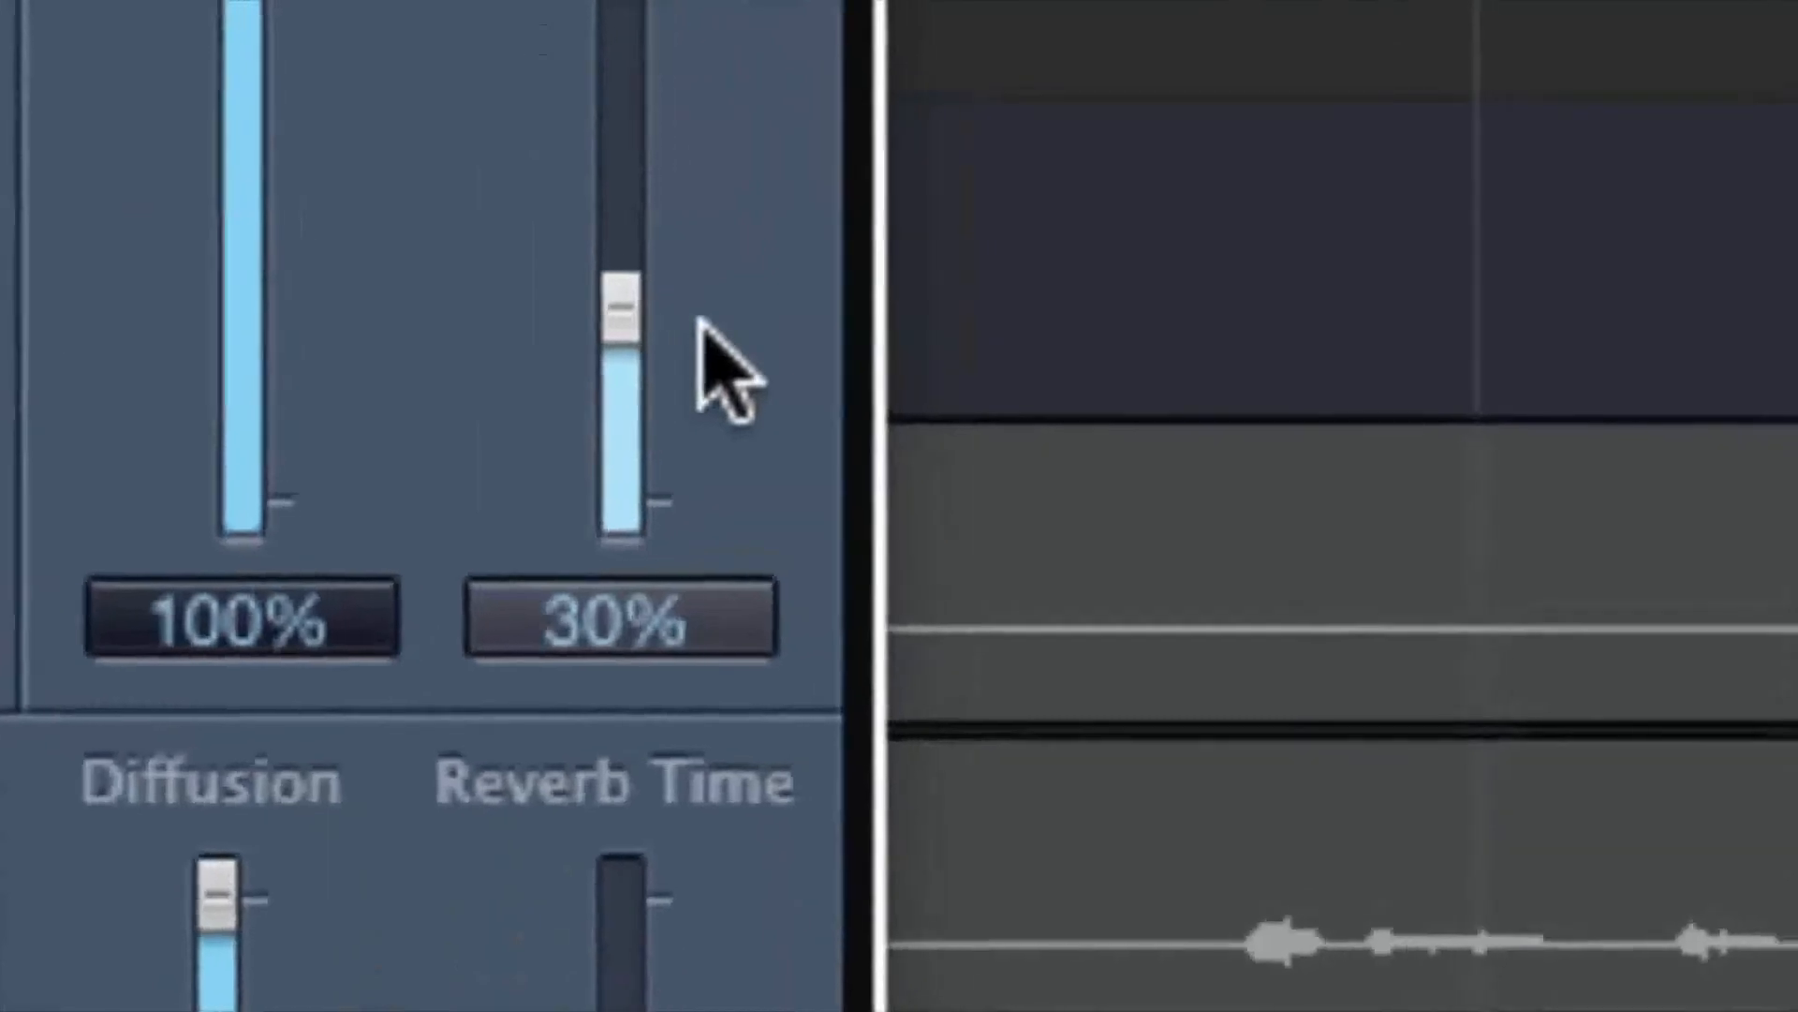
pyautogui.moveTo(698, 318); pyautogui.dragTo(692, 30)
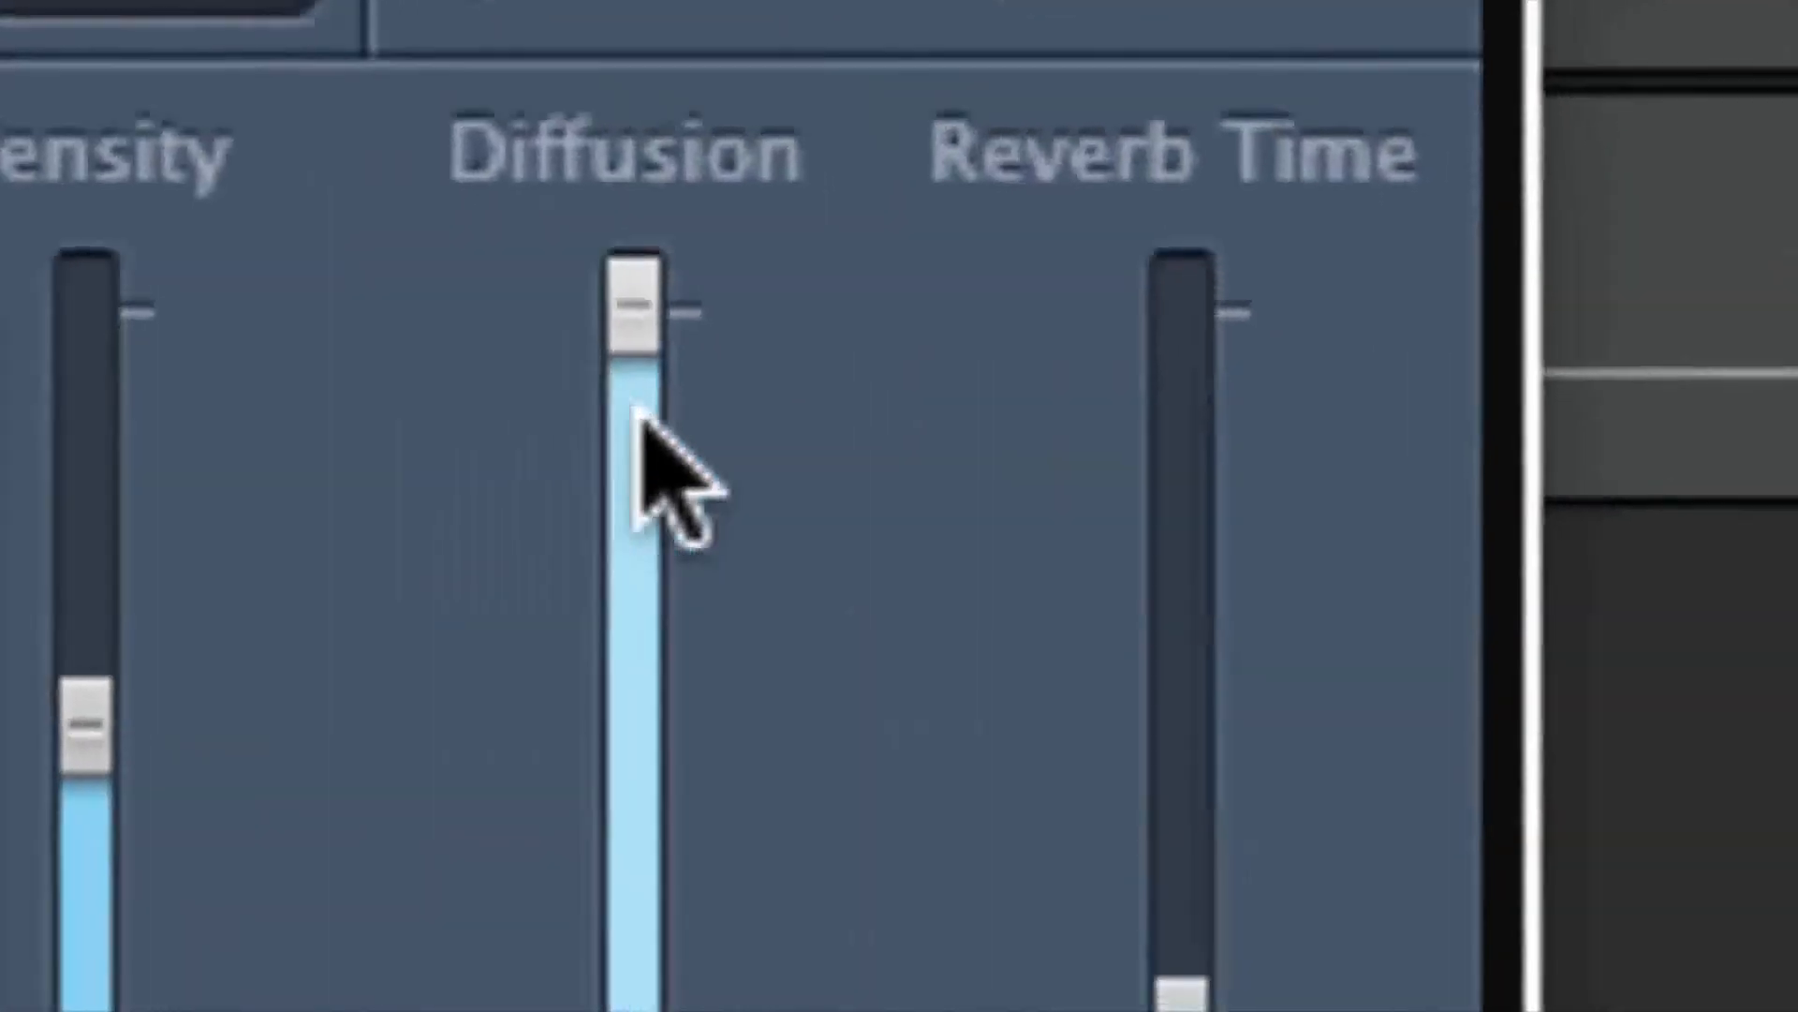
# Lower the PlatinumVerb's Diffusion, raise its Density and Spread, and close the plug-in
pyautogui.moveTo(637, 408); pyautogui.dragTo(722, 593)
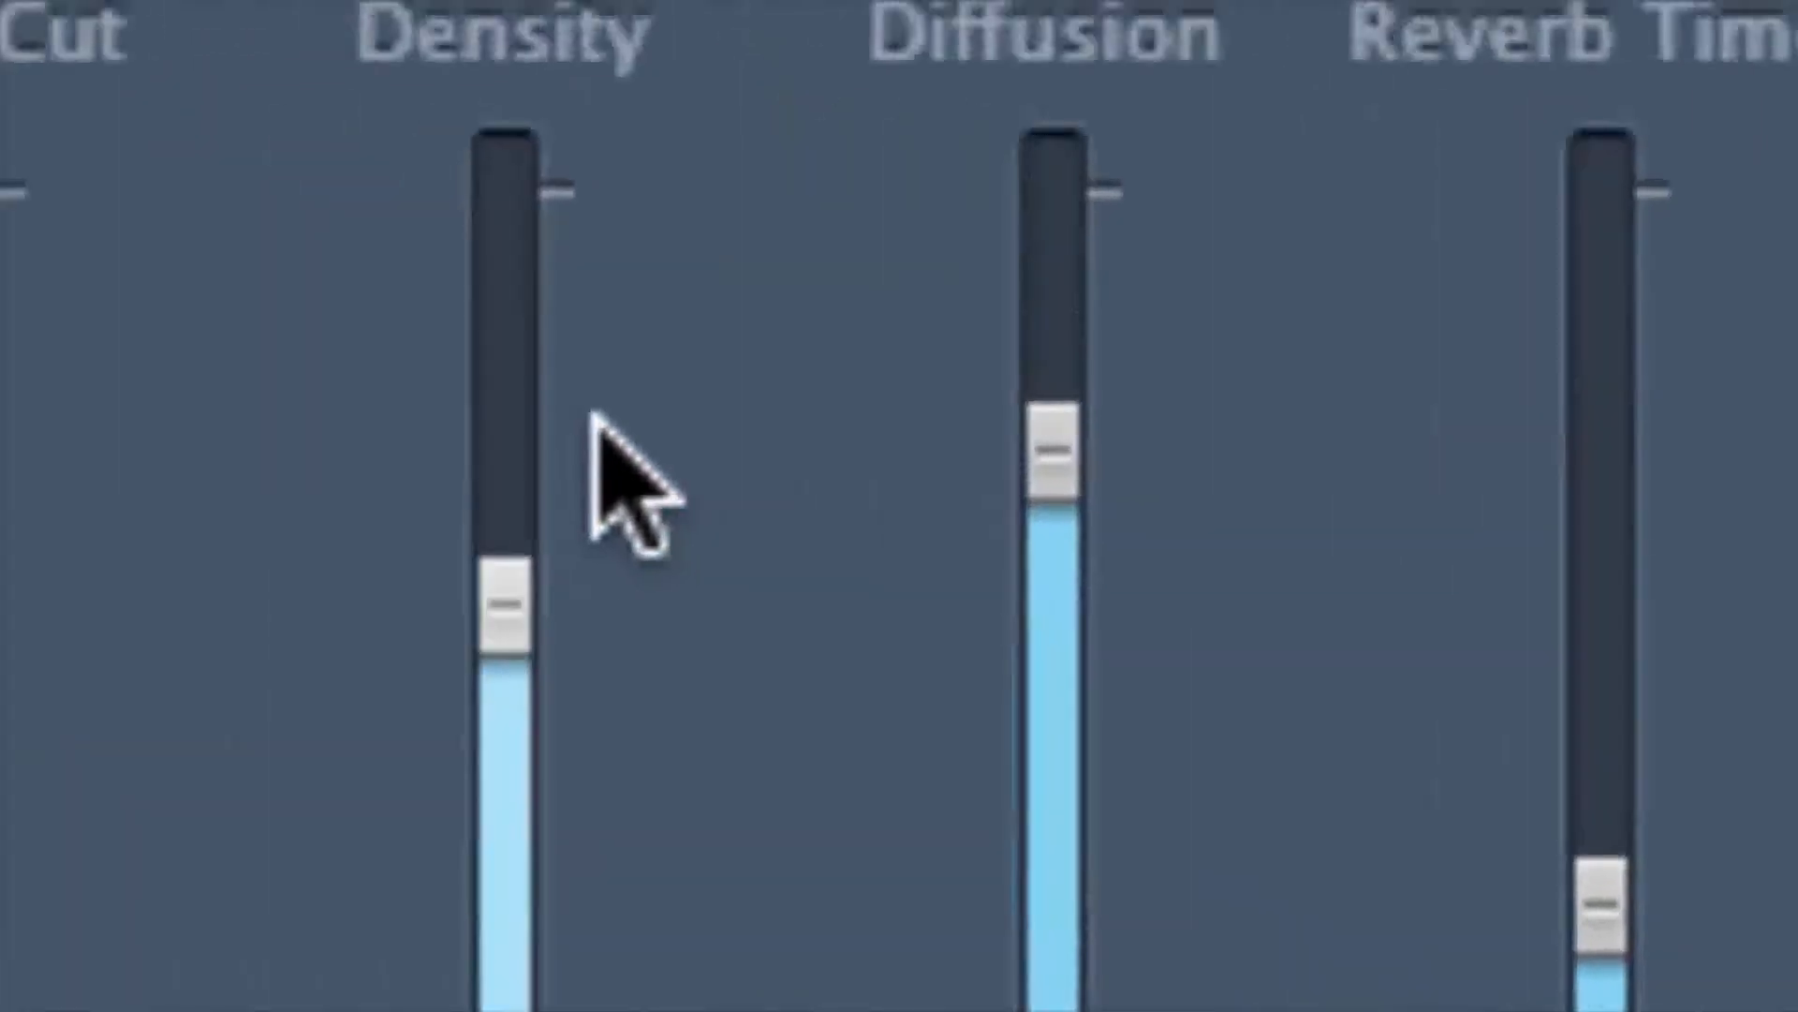
pyautogui.moveTo(66, 513); pyautogui.dragTo(69, 413)
pyautogui.moveTo(592, 429); pyautogui.dragTo(646, 204)
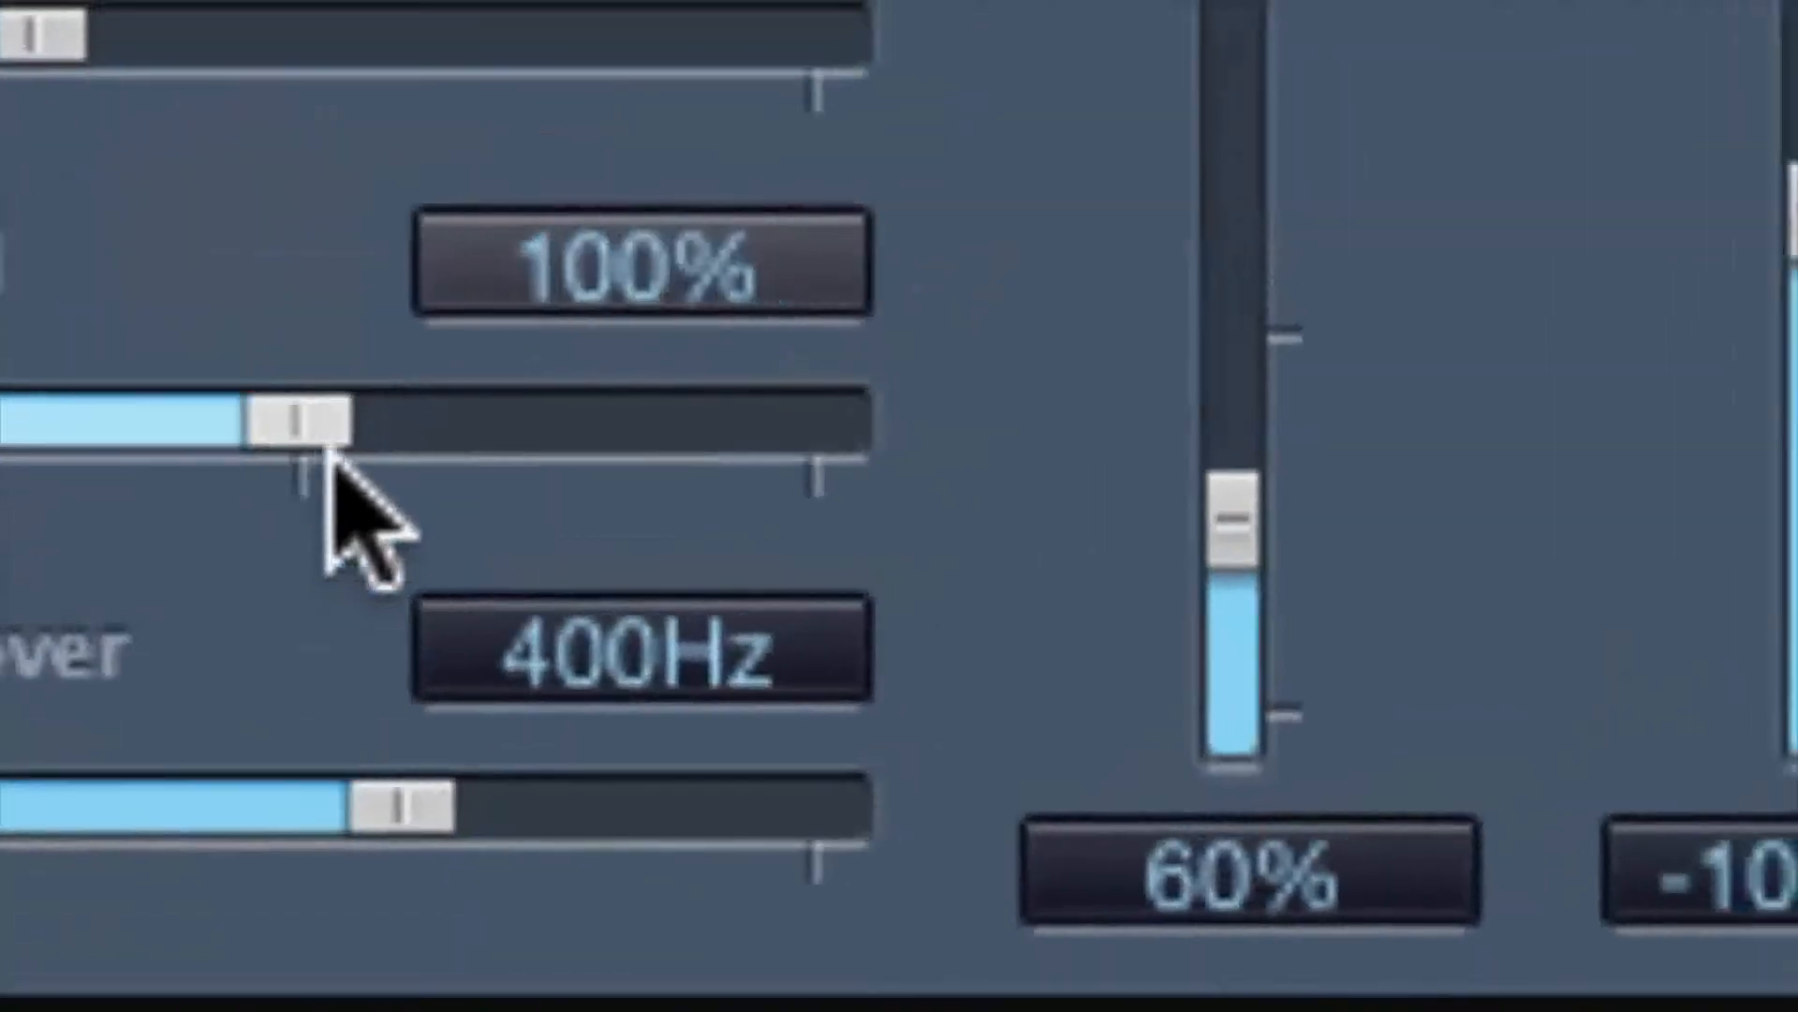
pyautogui.moveTo(328, 450); pyautogui.dragTo(599, 508)
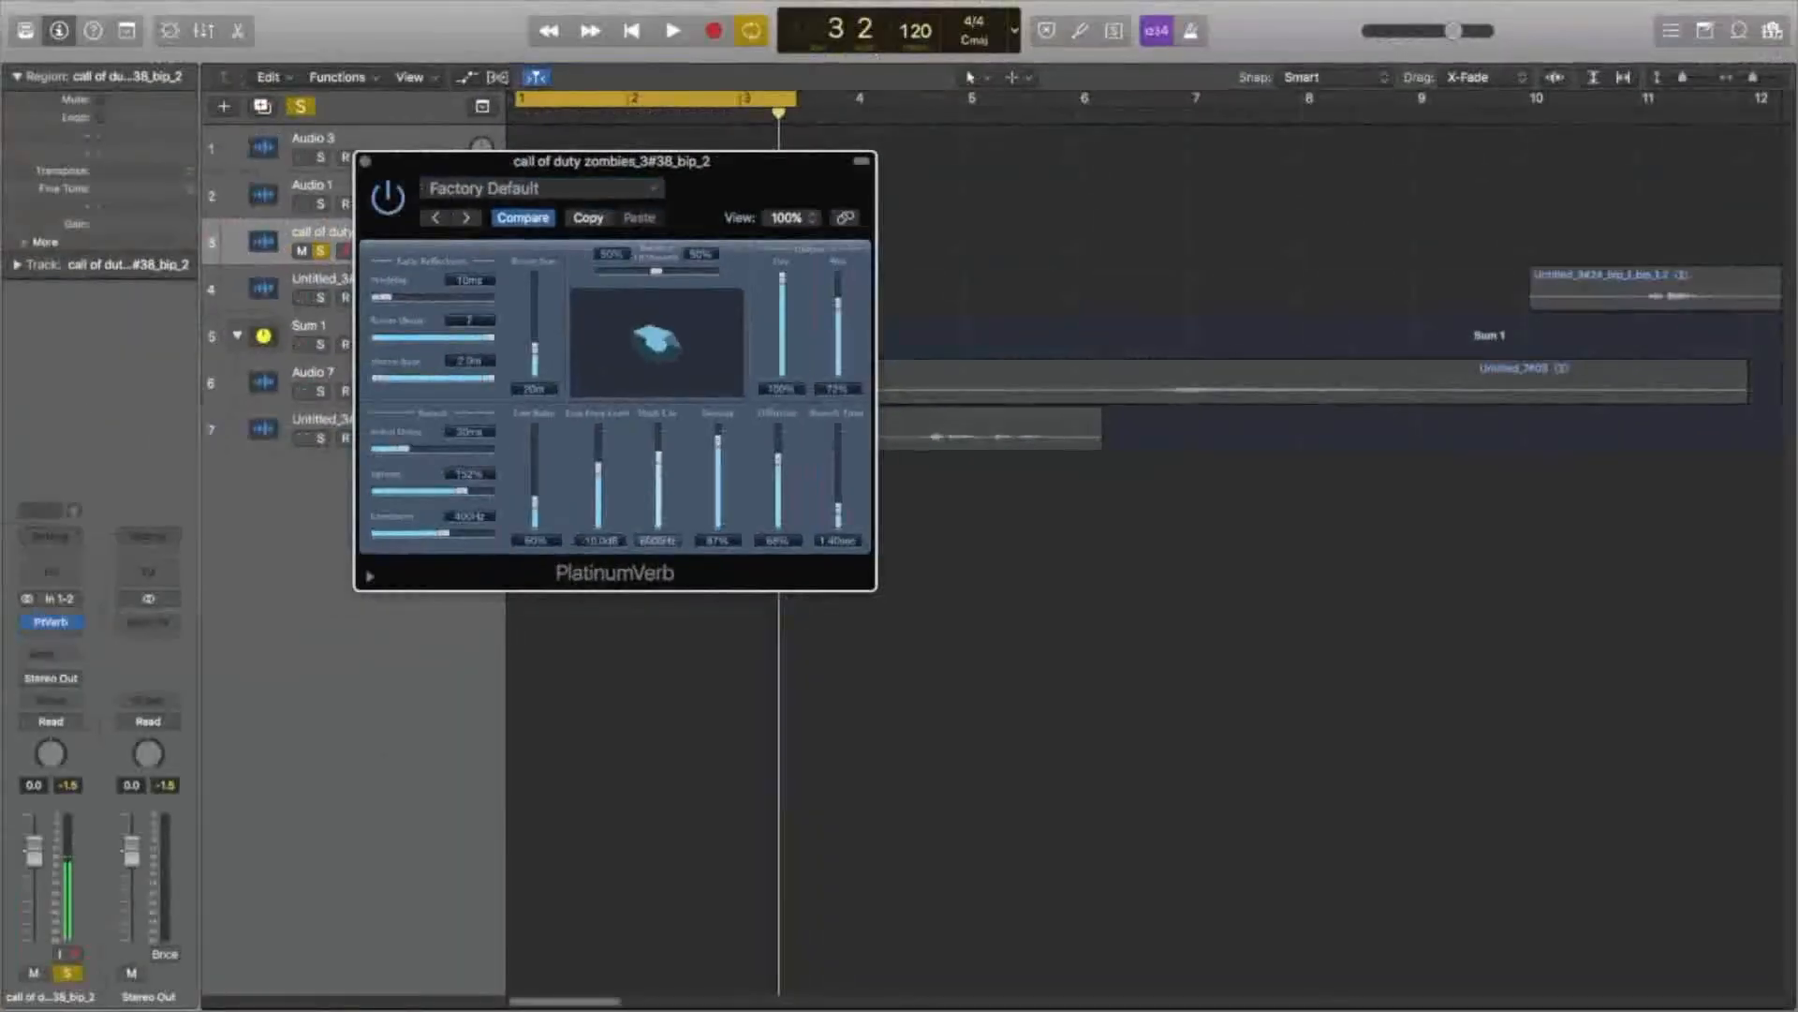
pyautogui.press('super+w')
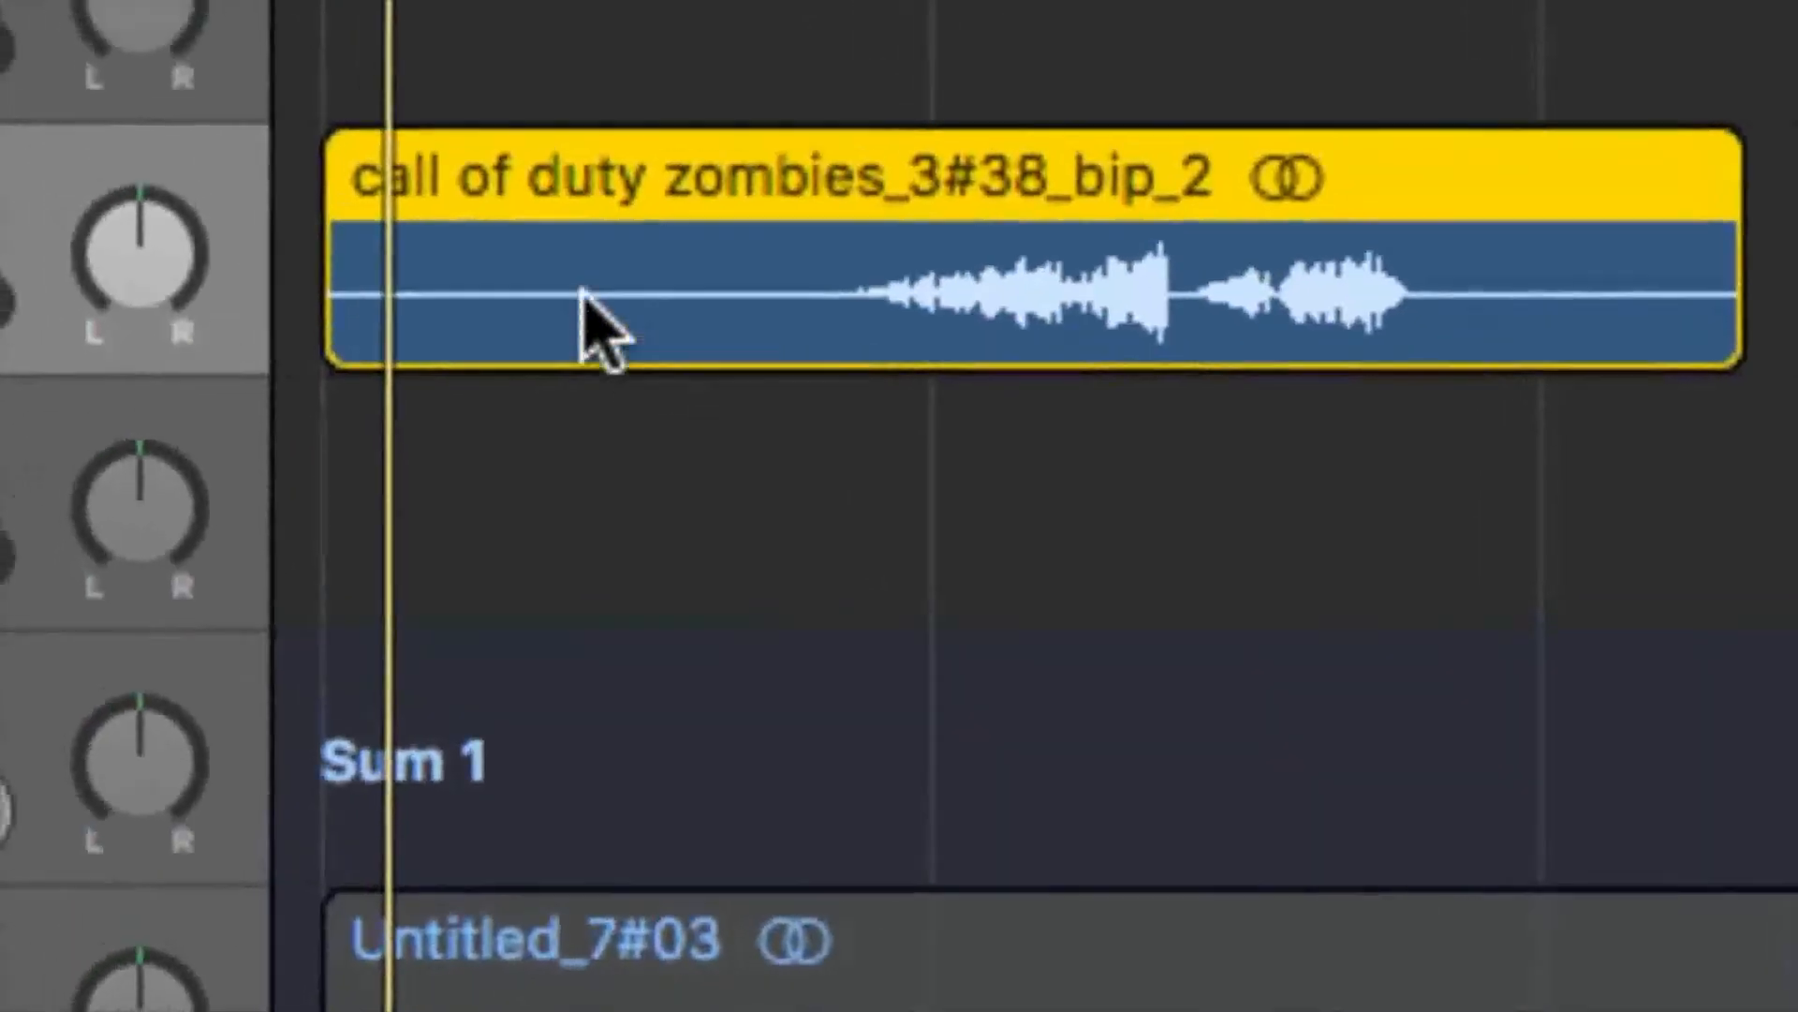
# Bounce the reversed region in place with its reverb and audio tail, using Overload Protection Only normalization
pyautogui.rightClick(703, 447)
pyautogui.click(605, 330)
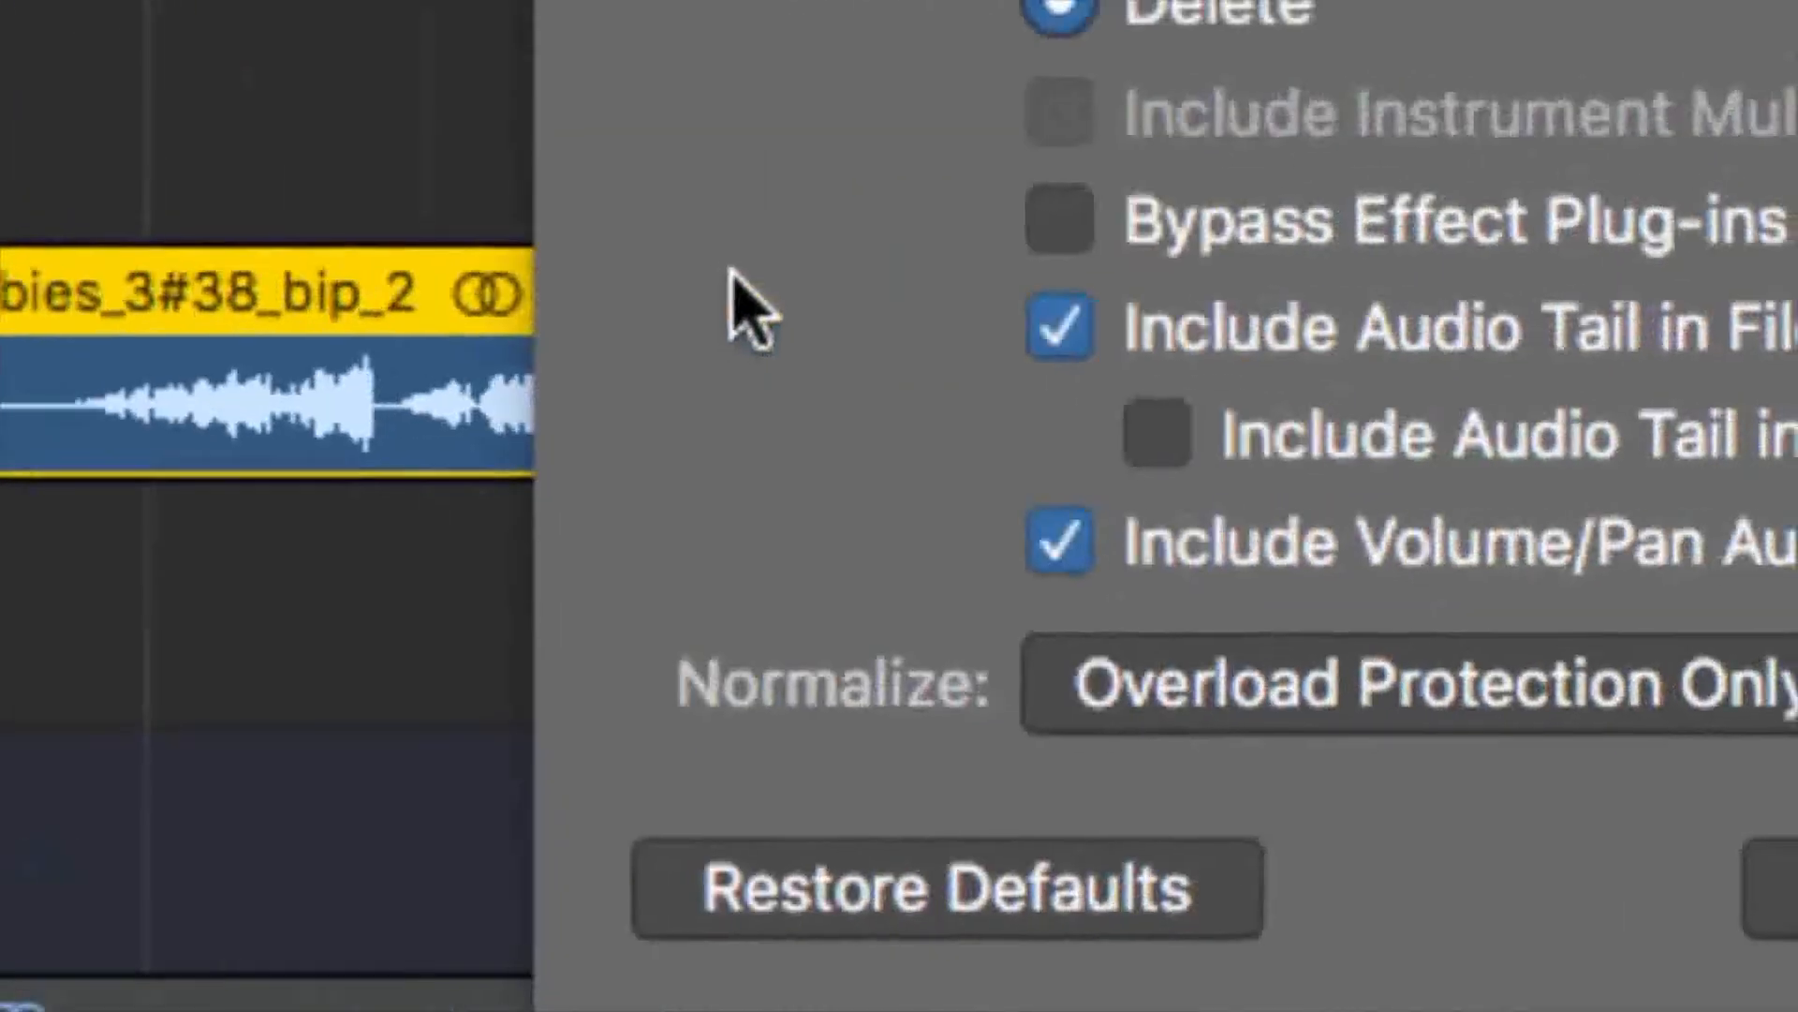
pyautogui.press('Return')
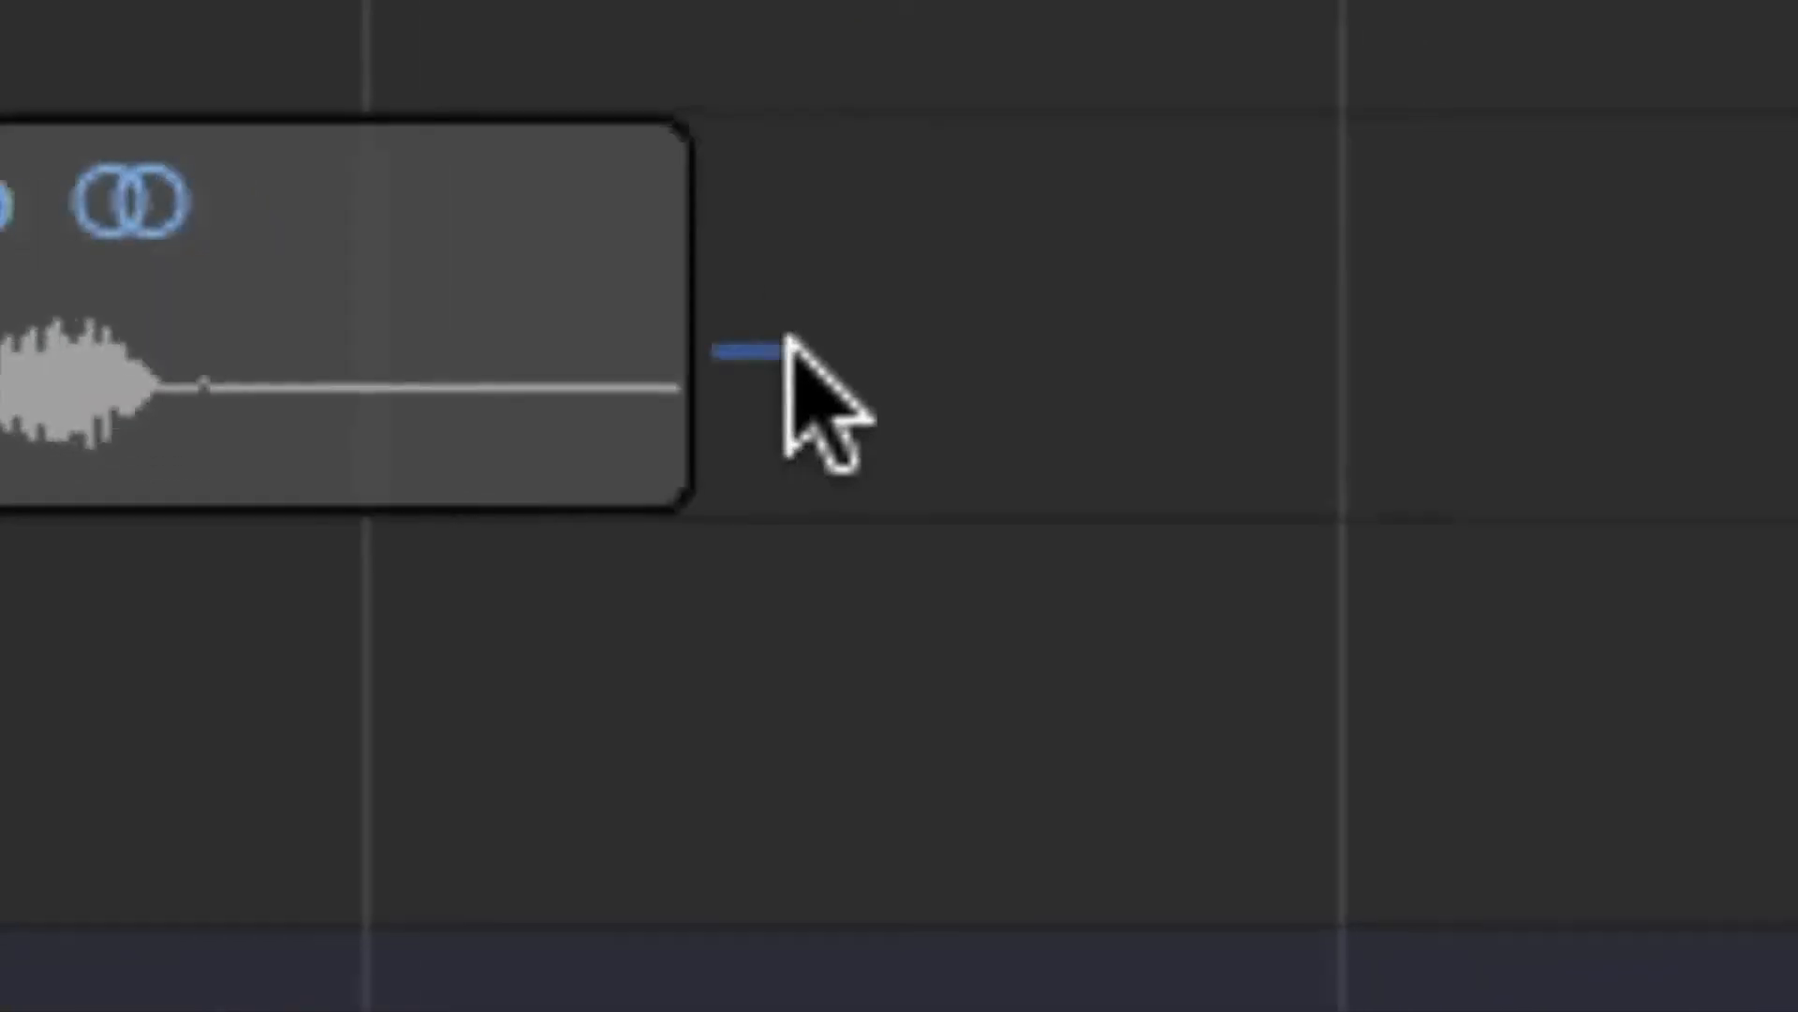
pyautogui.moveTo(782, 361); pyautogui.dragTo(1058, 362)
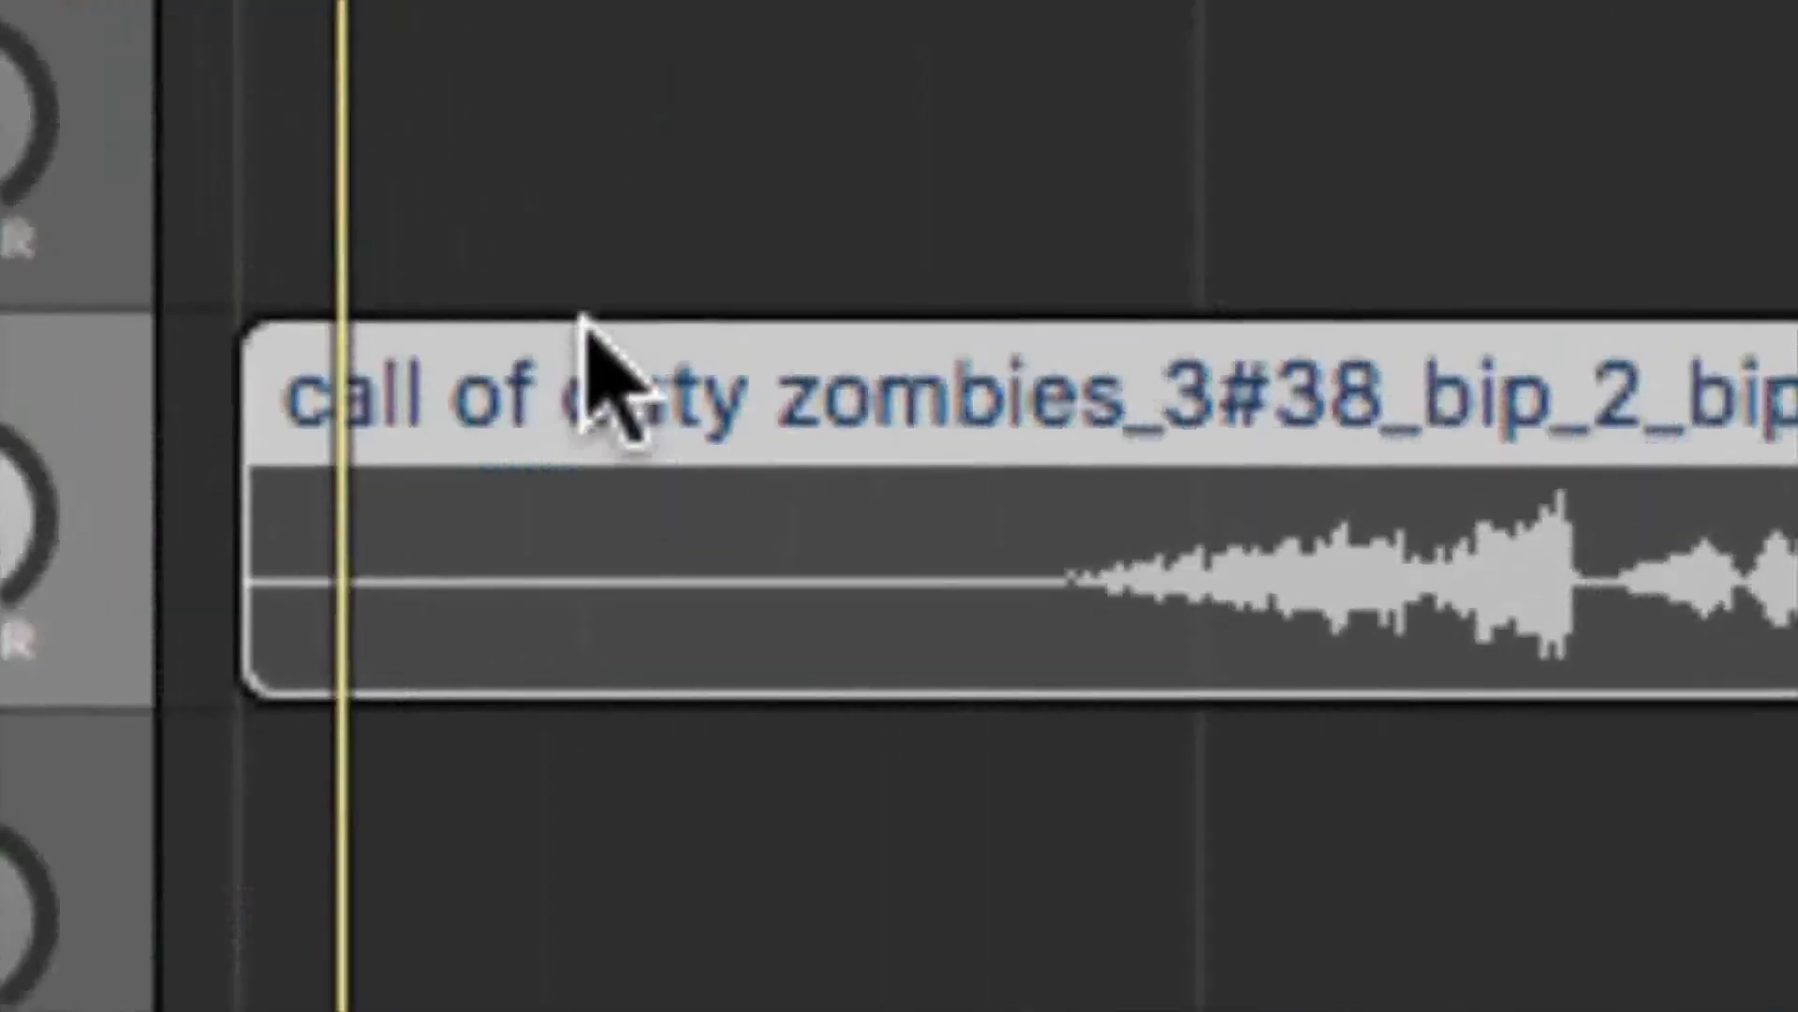
# Move the newly bounced region up onto the bip_2 track, delete the emptied bip_2_bip track and solo the bip_2 track
pyautogui.press('Up')
pyautogui.press('s')
pyautogui.click(581, 319)
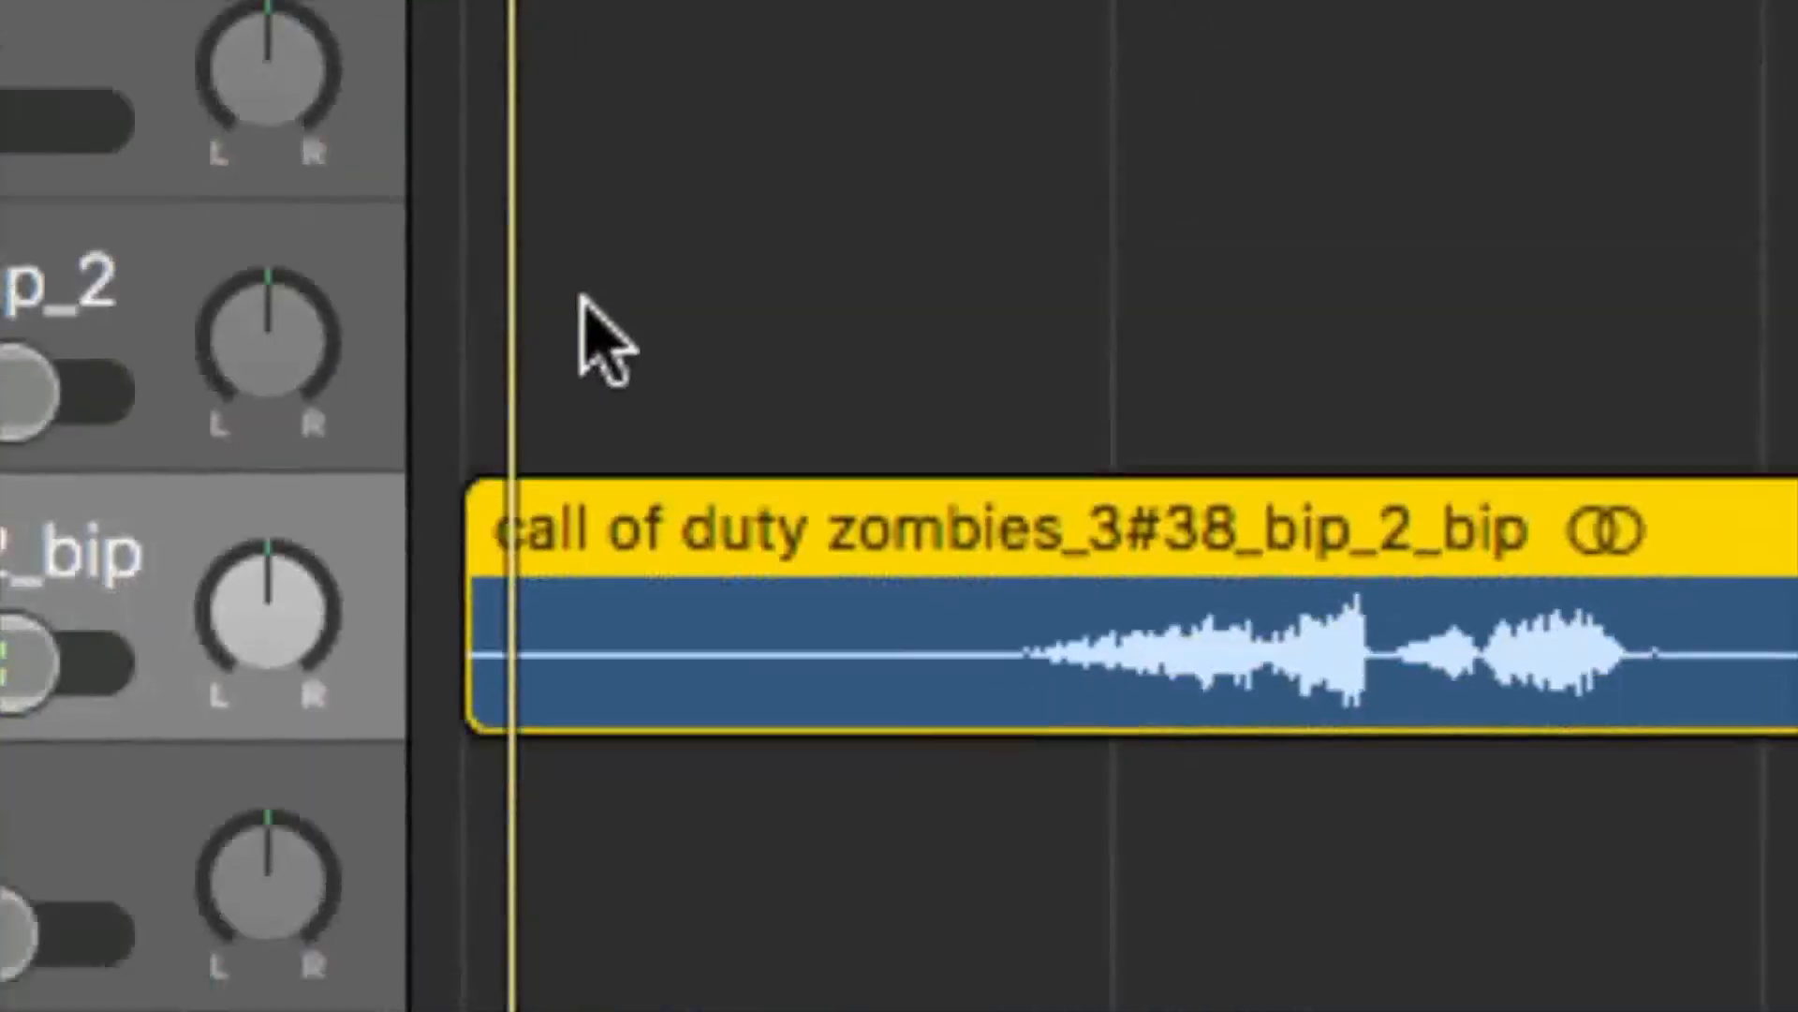
pyautogui.moveTo(629, 505); pyautogui.dragTo(599, 437)
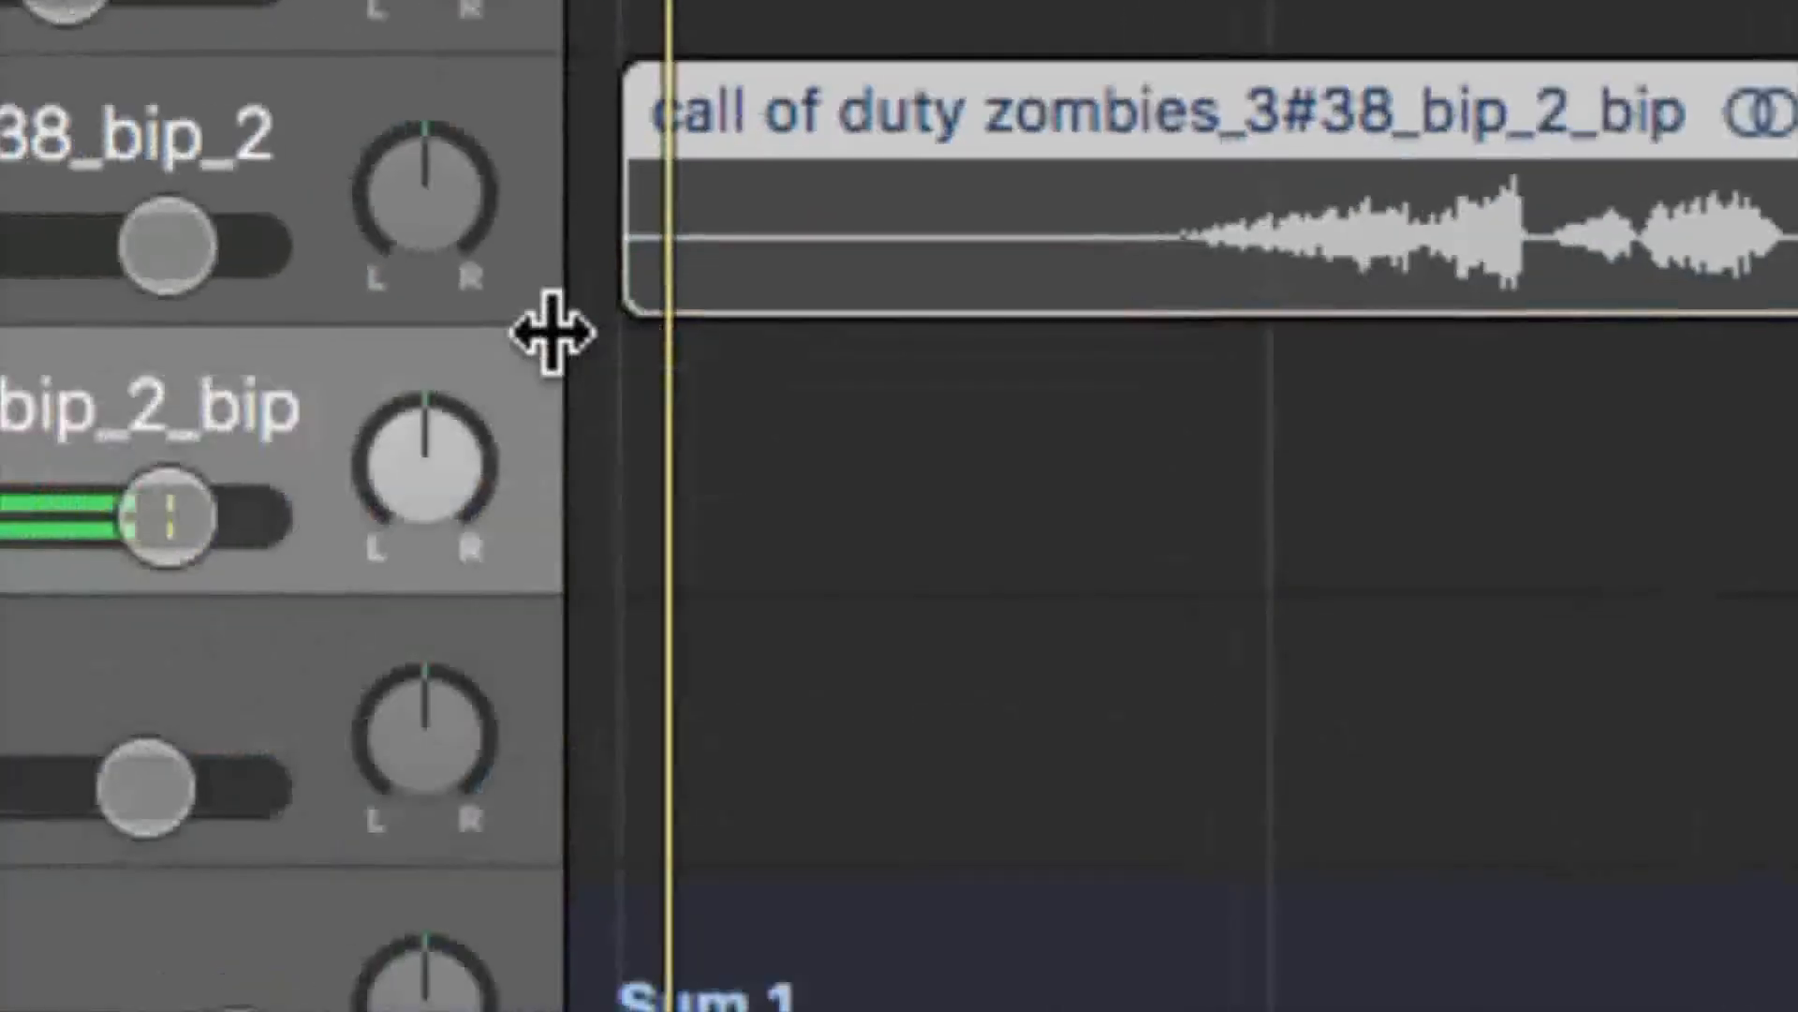
pyautogui.press('super+BackSpace')
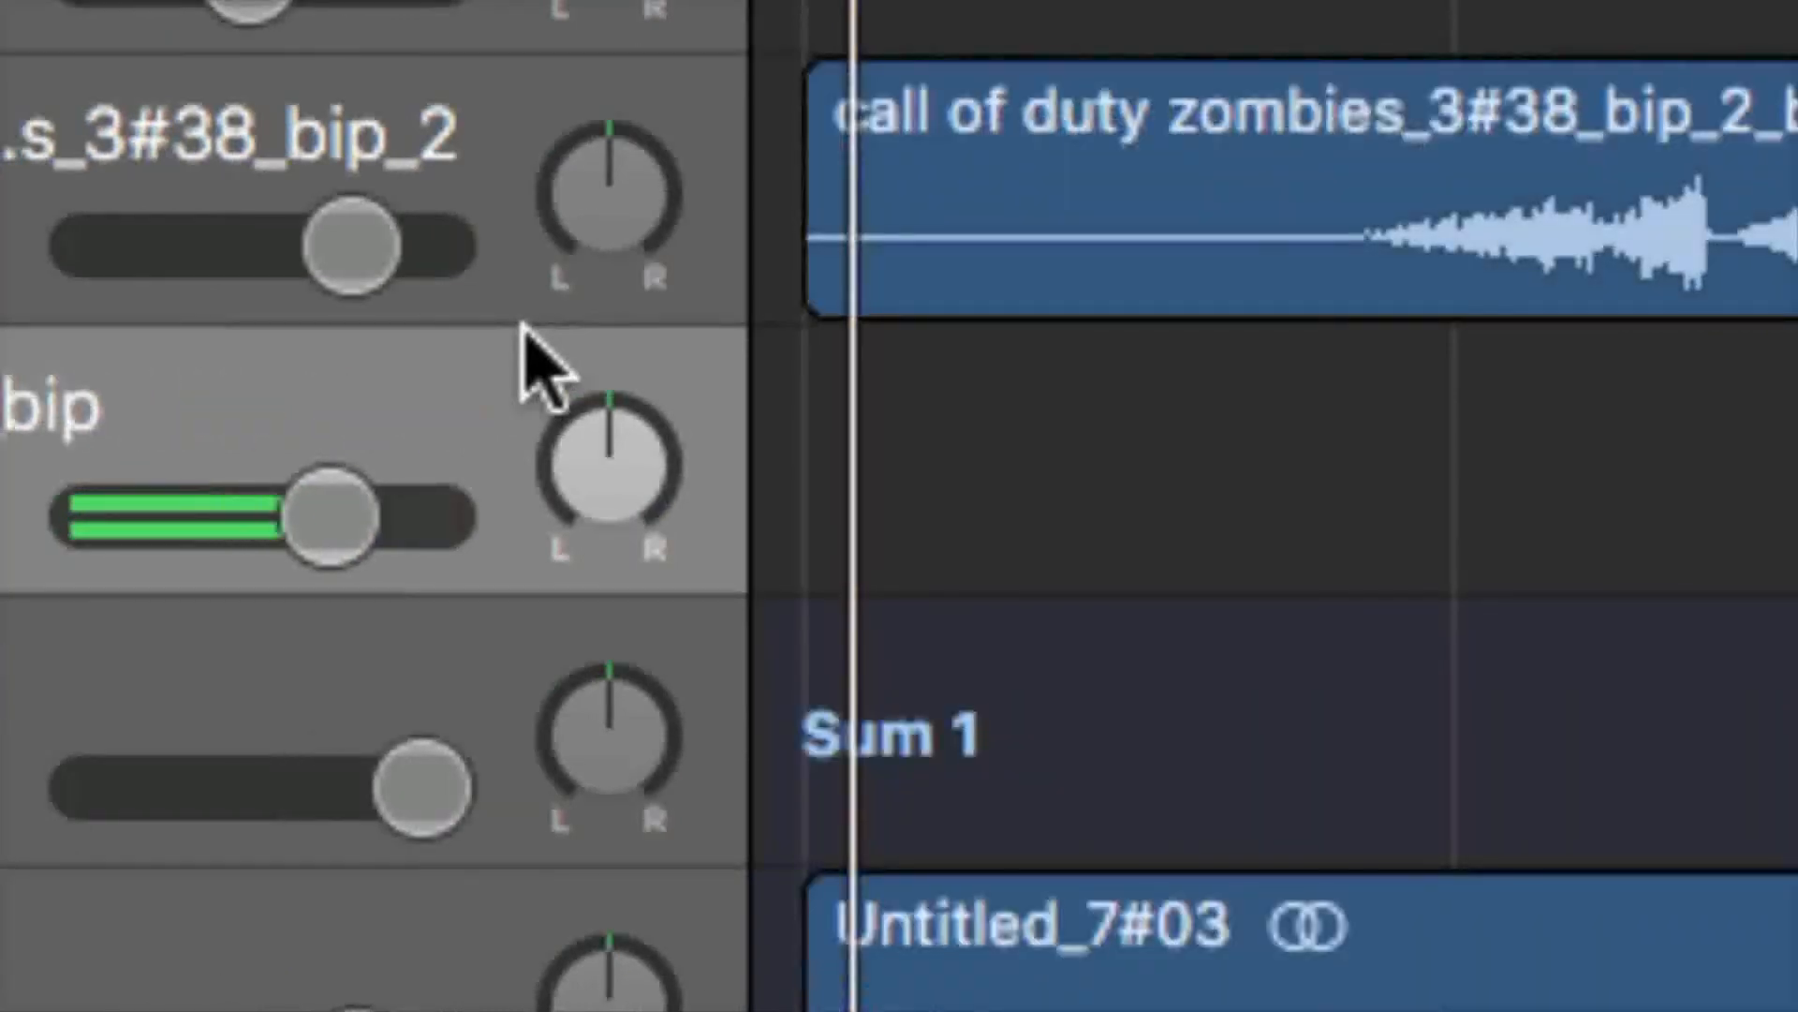
pyautogui.click(522, 322)
pyautogui.press('s')
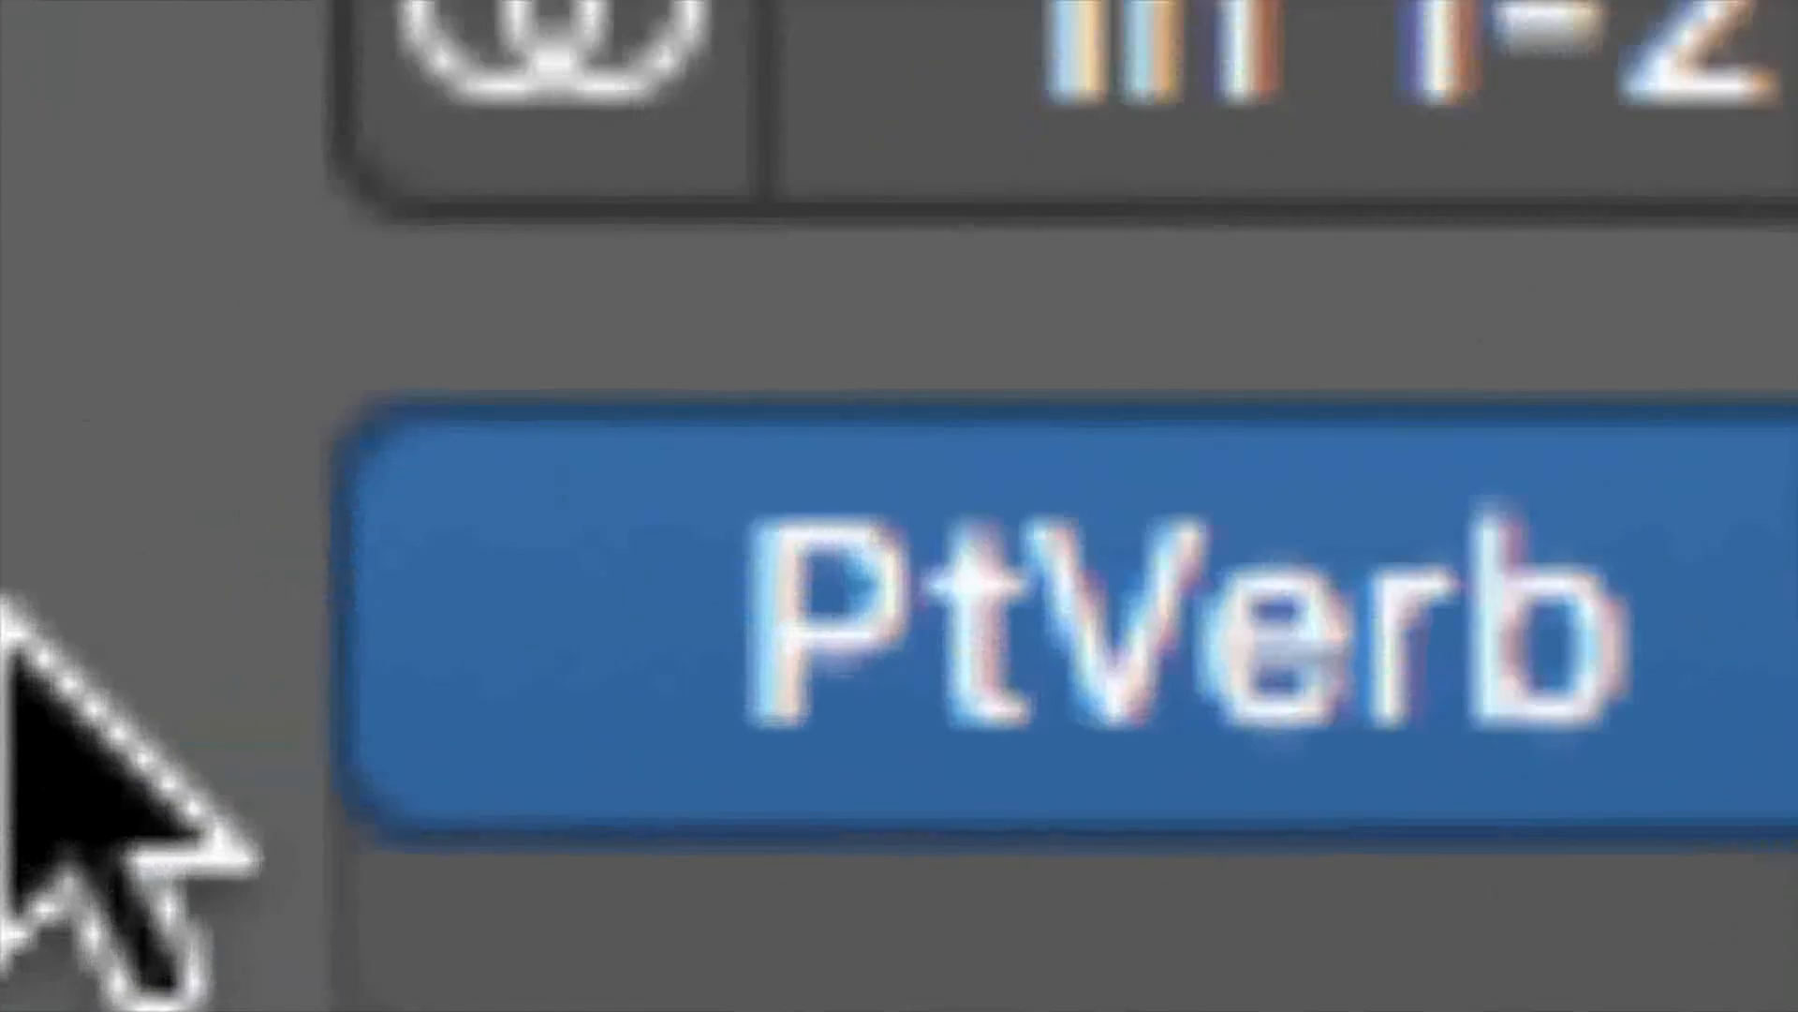
# Reopen the bip_2 track's PlatinumVerb, adjust its Diffusion and Crossover, and lower the Wet level
pyautogui.moveTo(1026, 656)
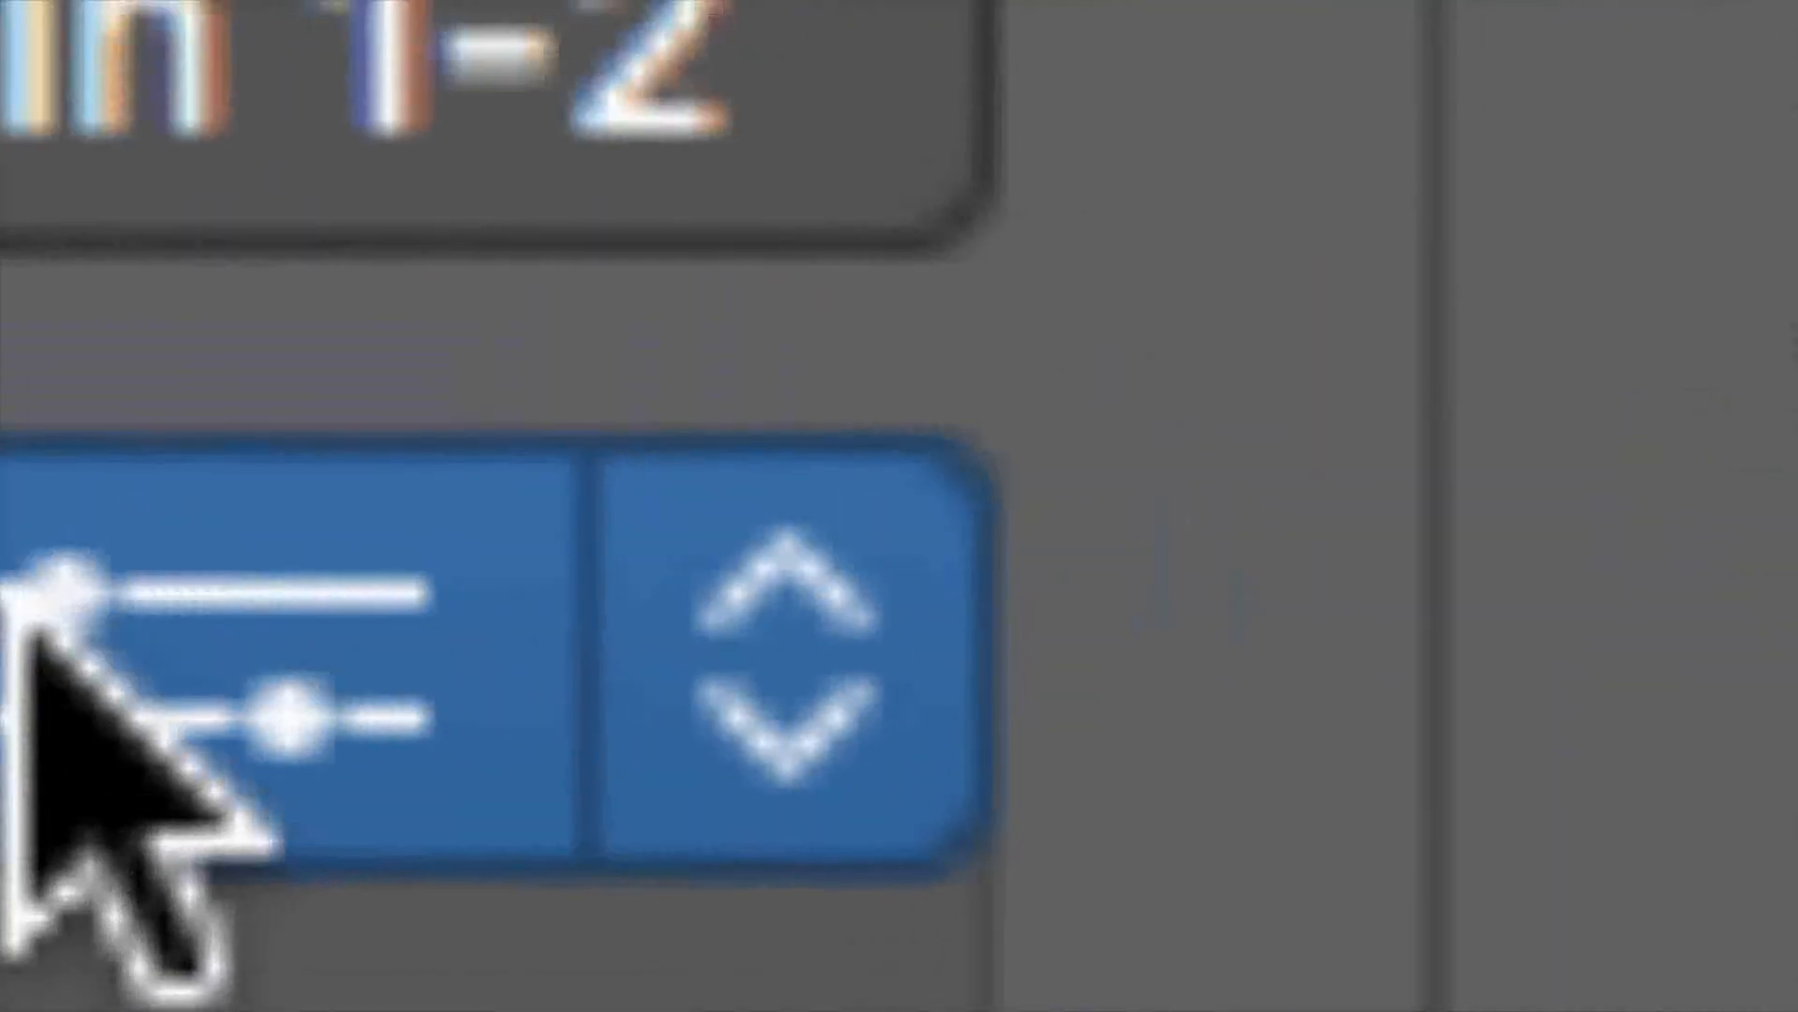
pyautogui.click(19, 609)
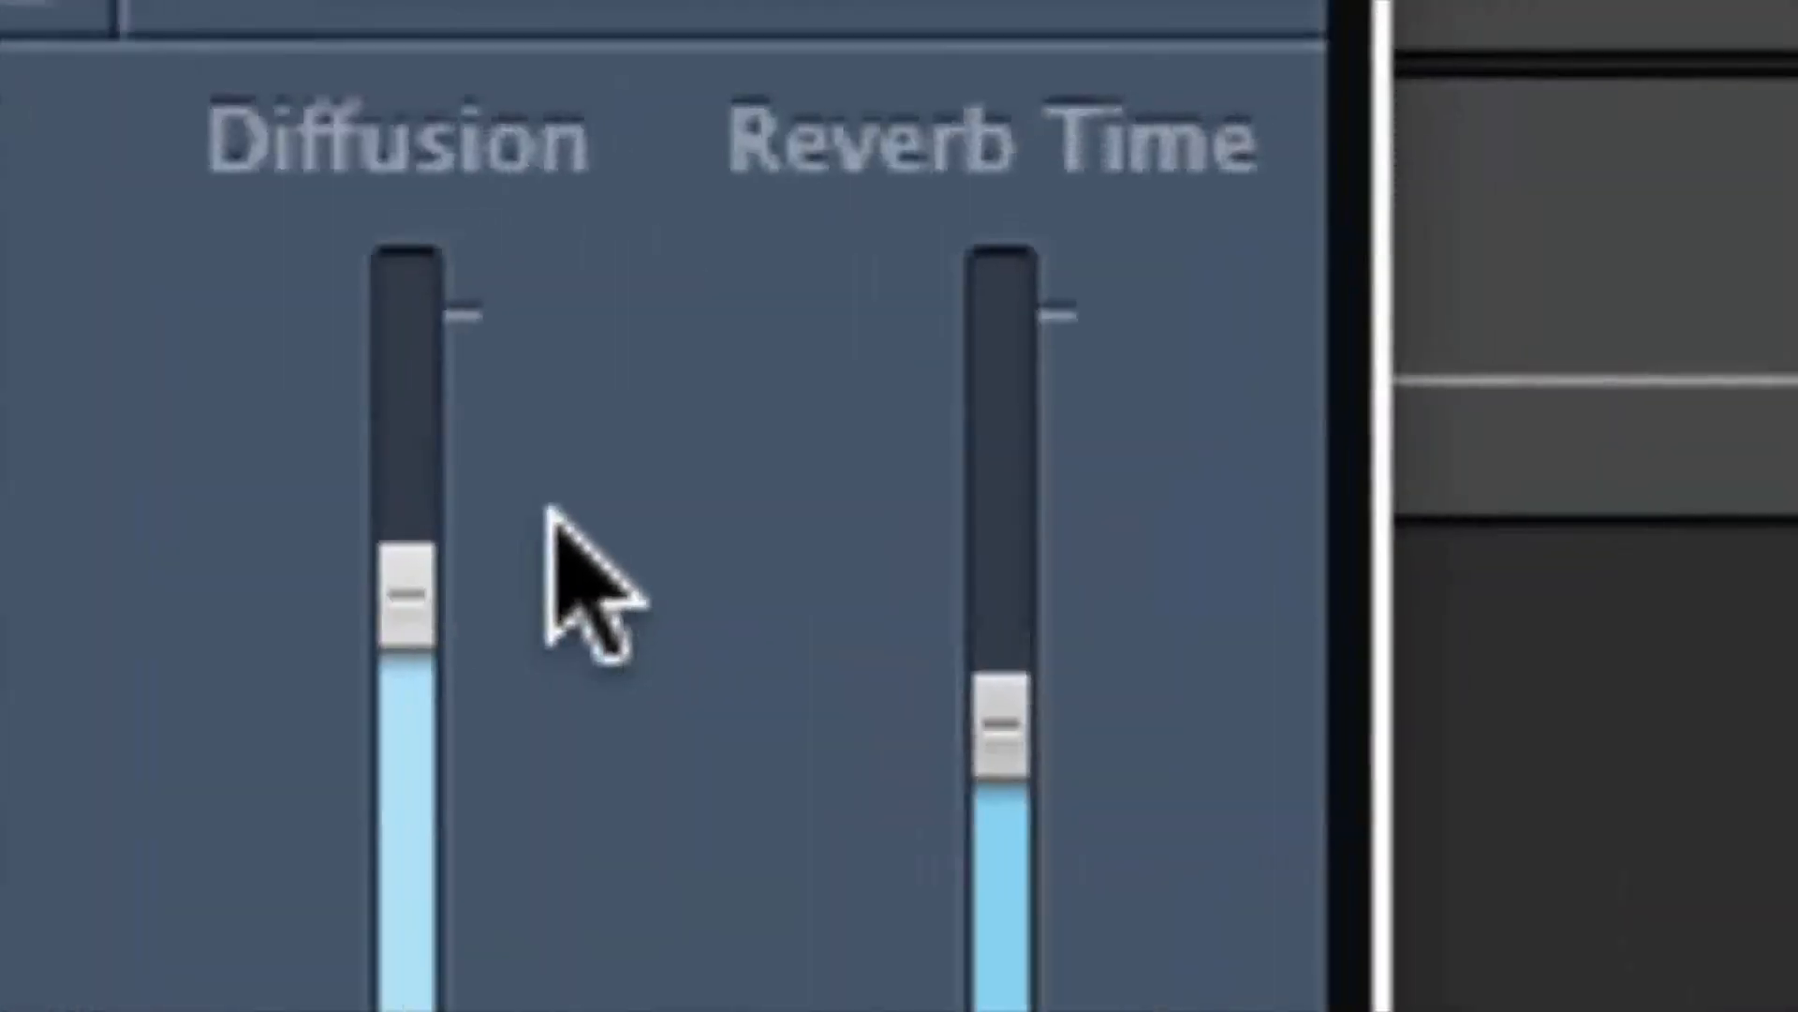
pyautogui.moveTo(548, 516); pyautogui.dragTo(483, 507)
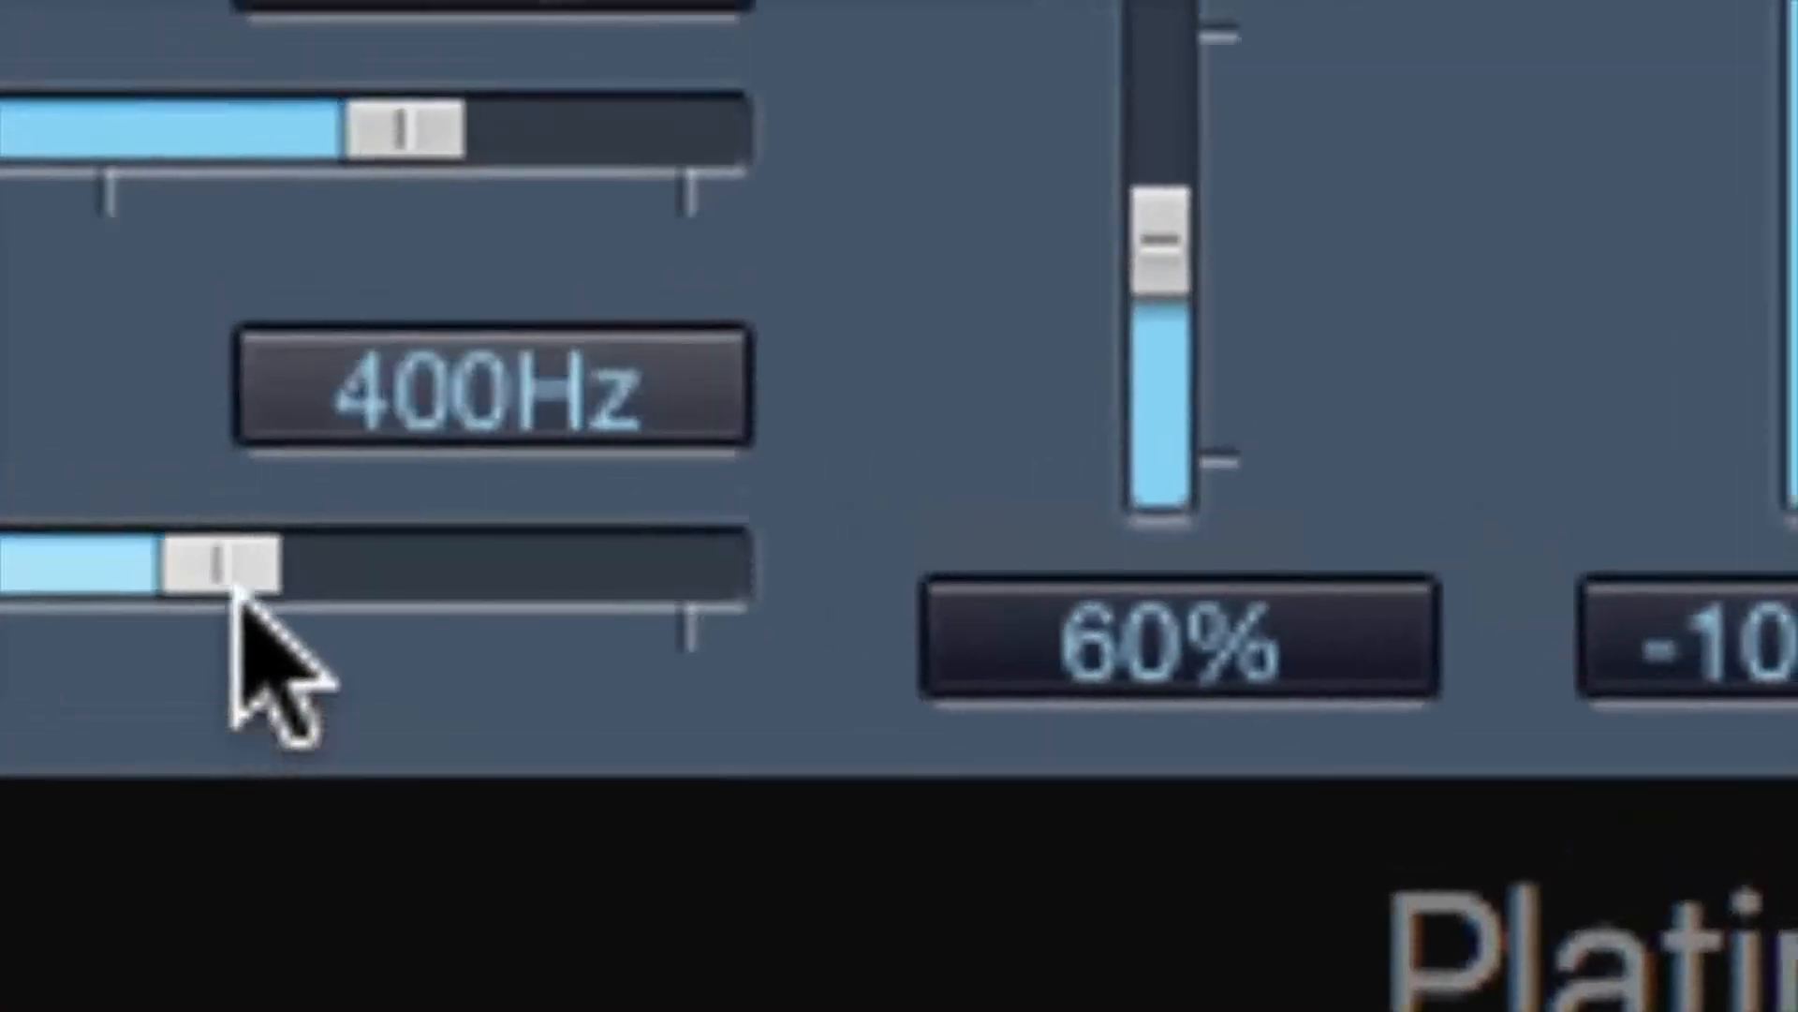
pyautogui.moveTo(235, 590); pyautogui.dragTo(454, 562)
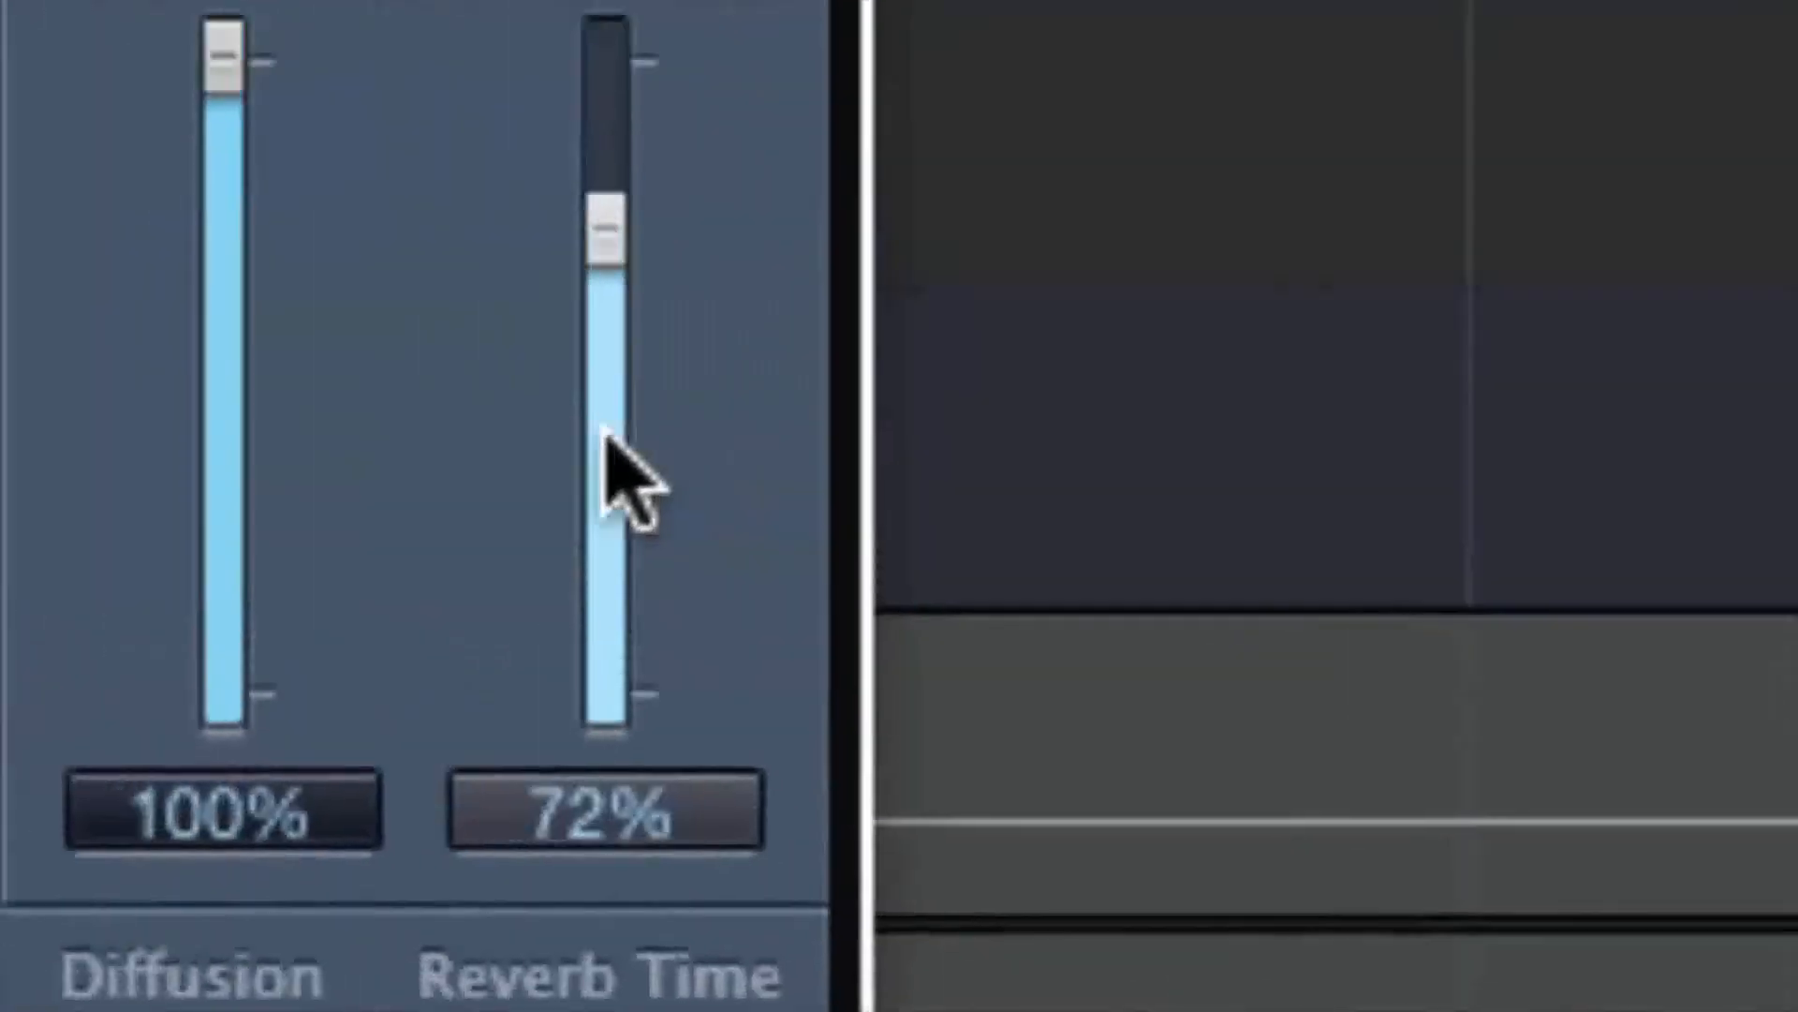
pyautogui.moveTo(614, 407); pyautogui.dragTo(584, 588)
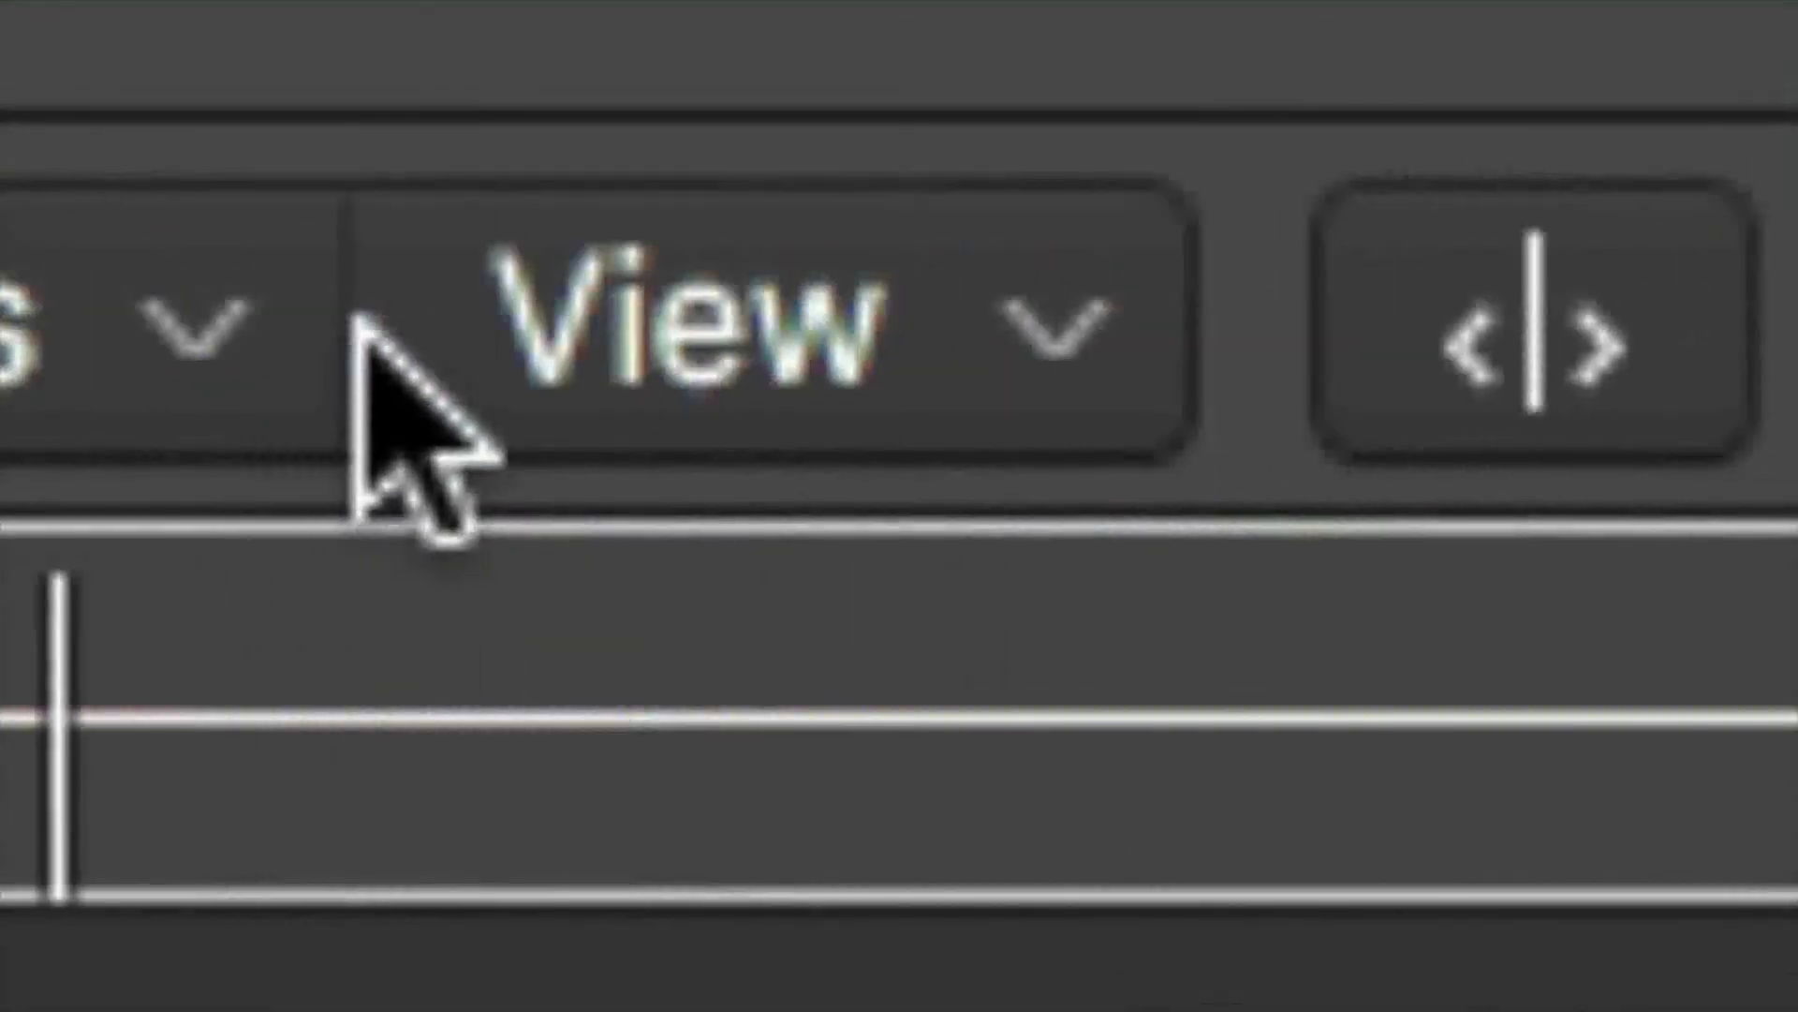
# Apply Reverse to the reverb-bounced bip_2_bip audio file, accept the destructive change and close the audio file editor
pyautogui.click(403, 337)
pyautogui.click(290, 322)
pyautogui.click(496, 265)
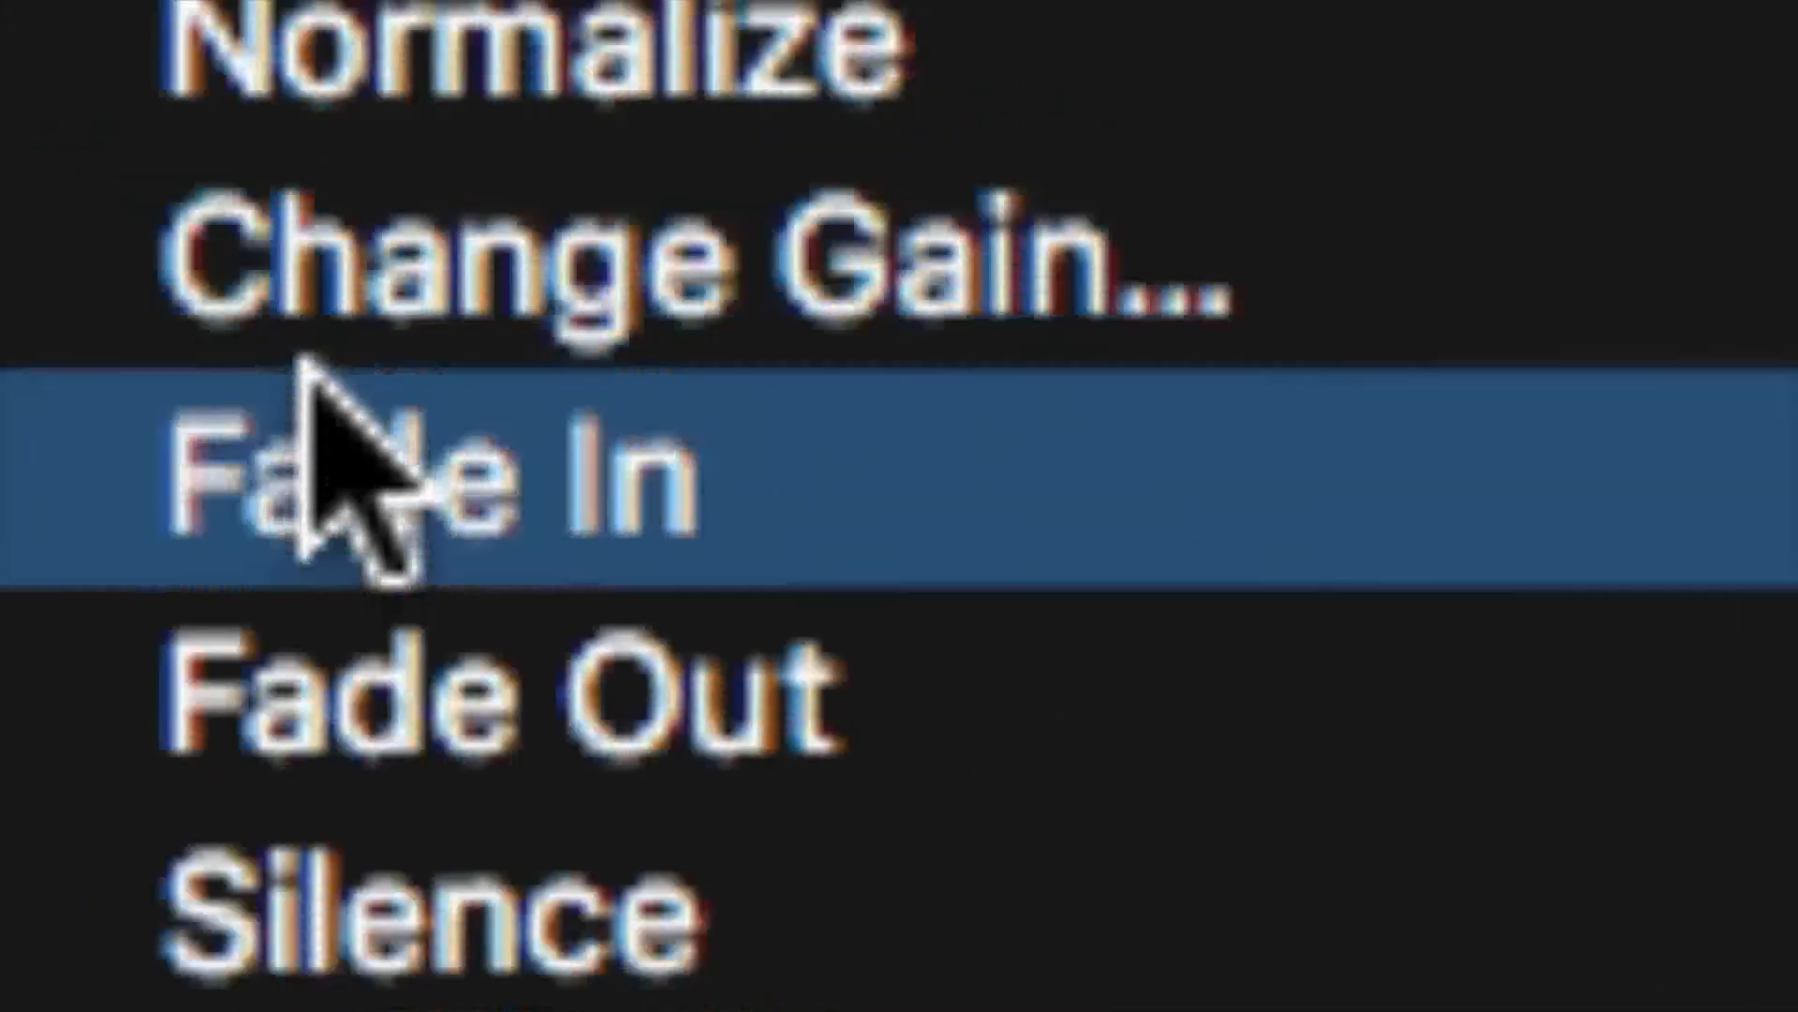
pyautogui.click(306, 366)
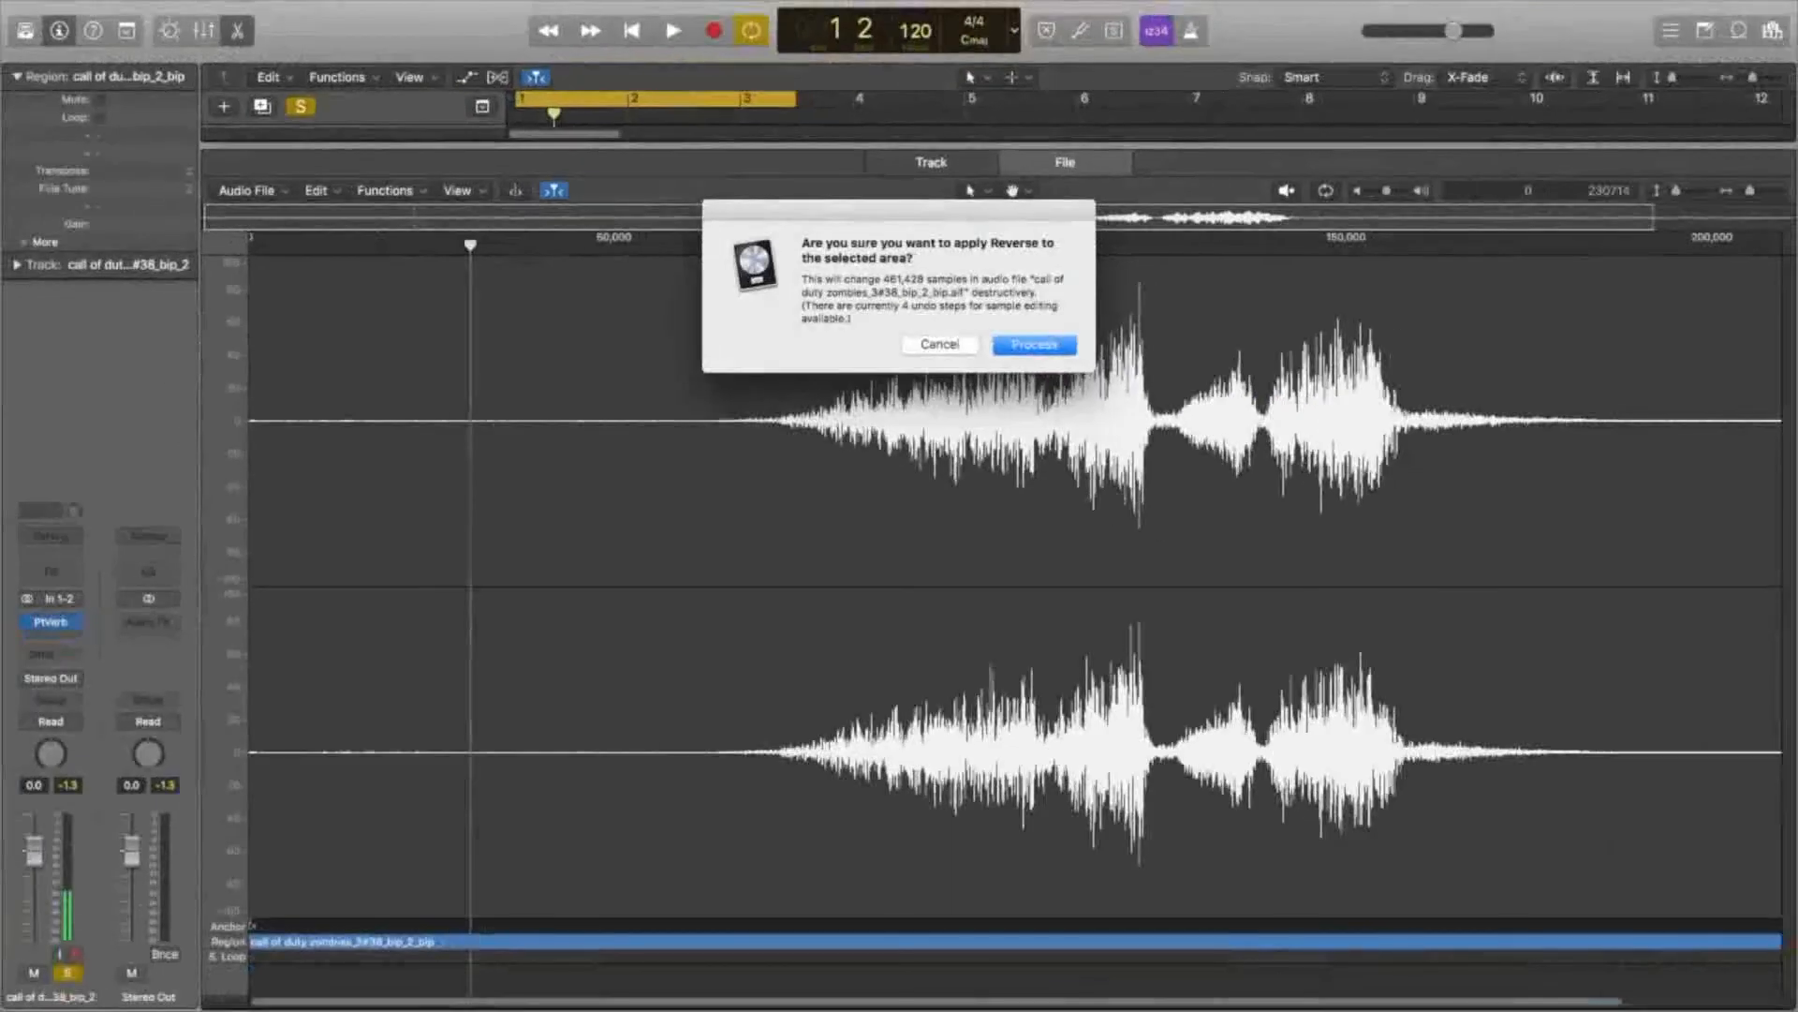
pyautogui.press('Return')
pyautogui.press('e')
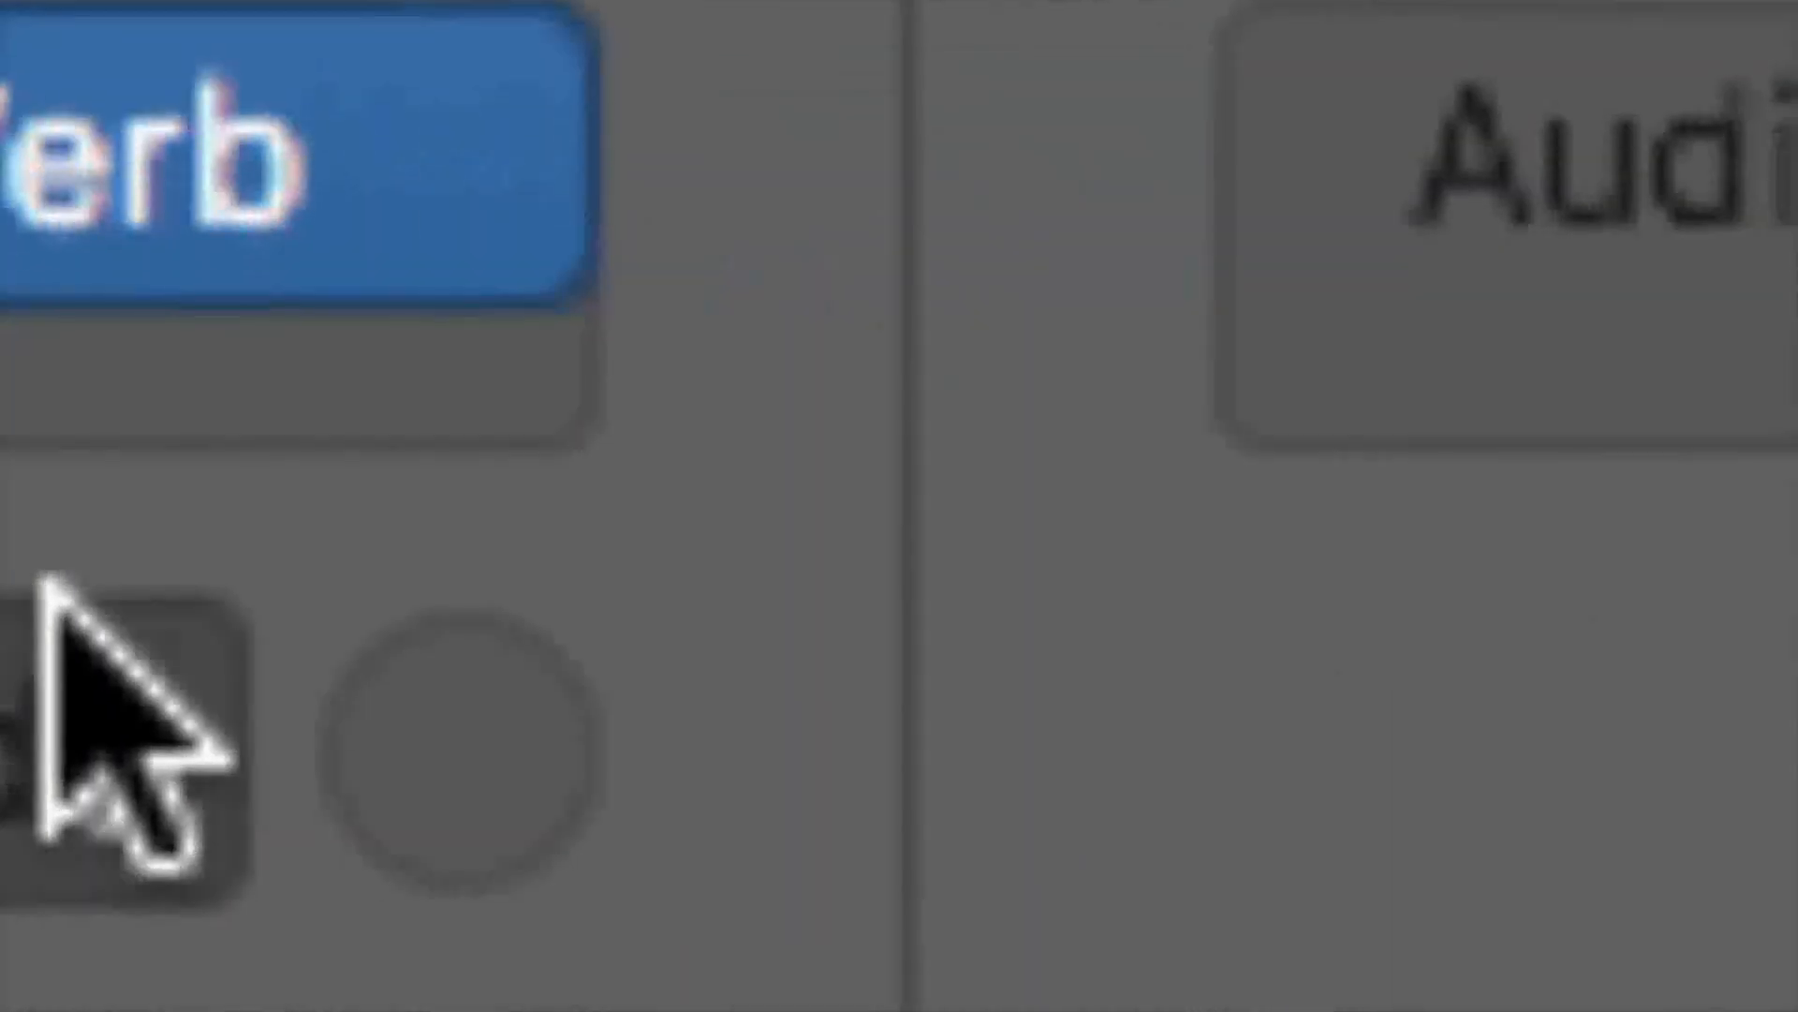
pyautogui.click(263, 740)
pyautogui.click(256, 529)
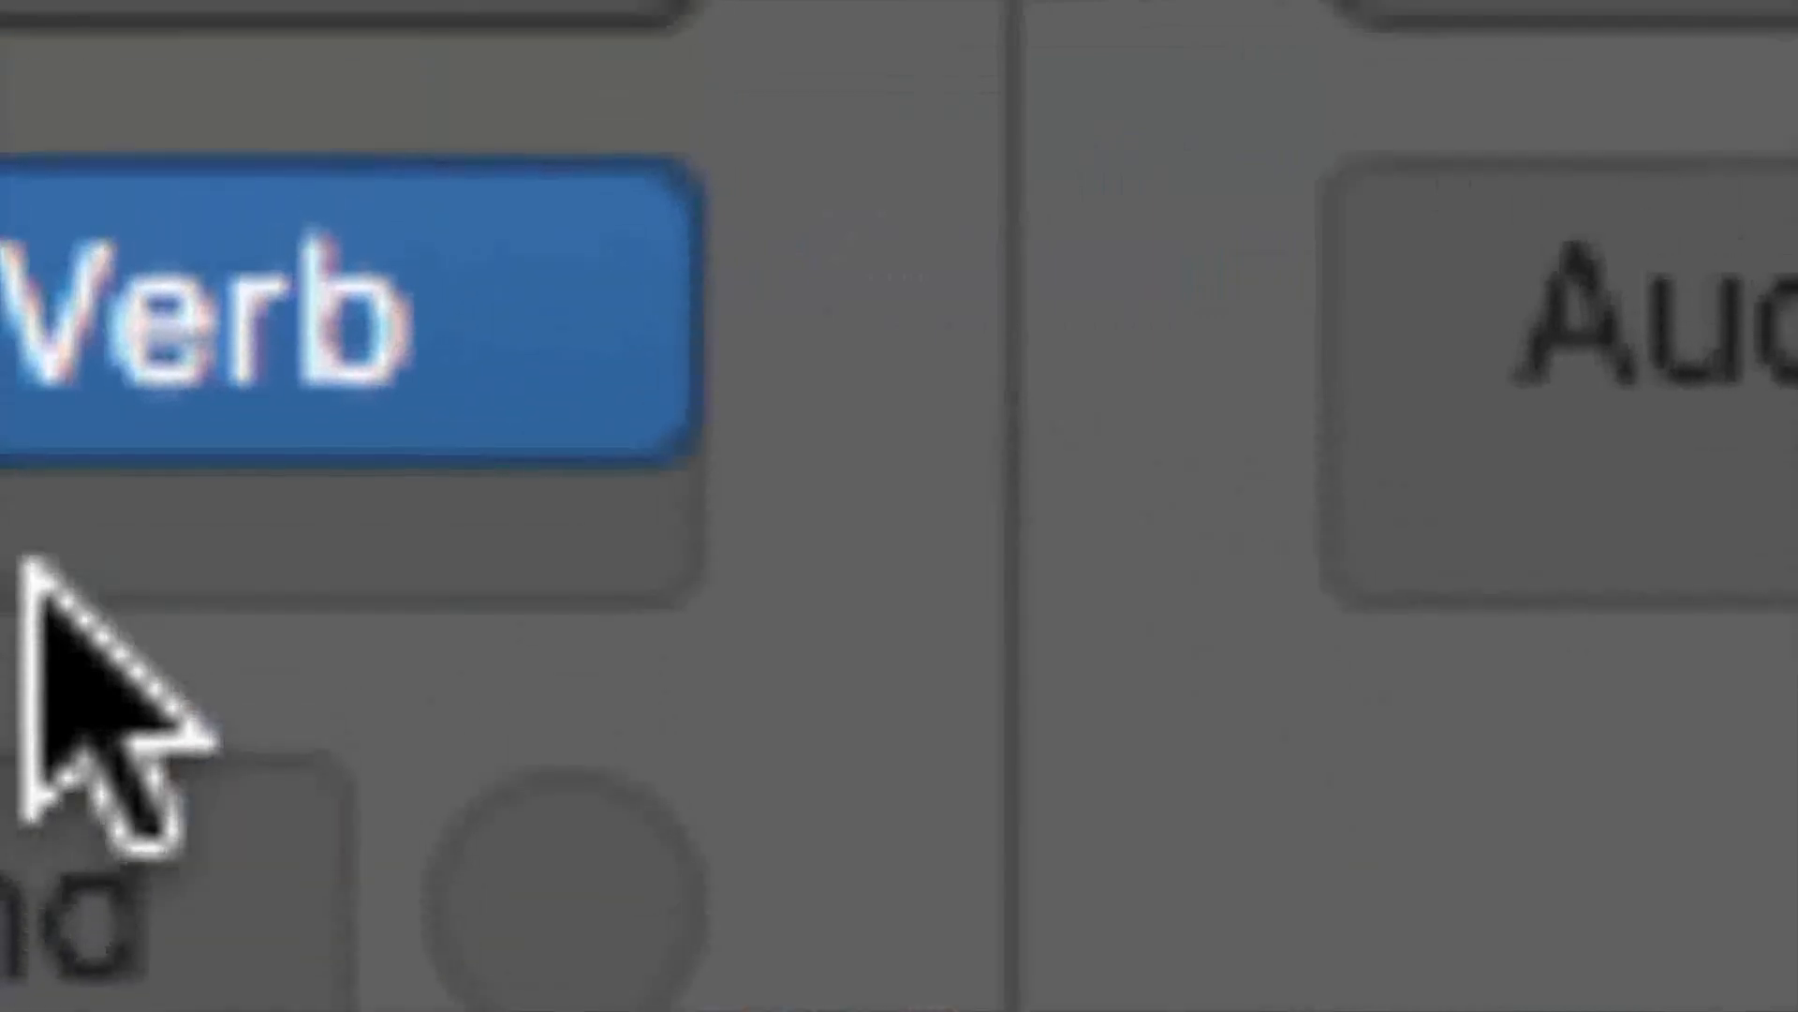
pyautogui.click(28, 567)
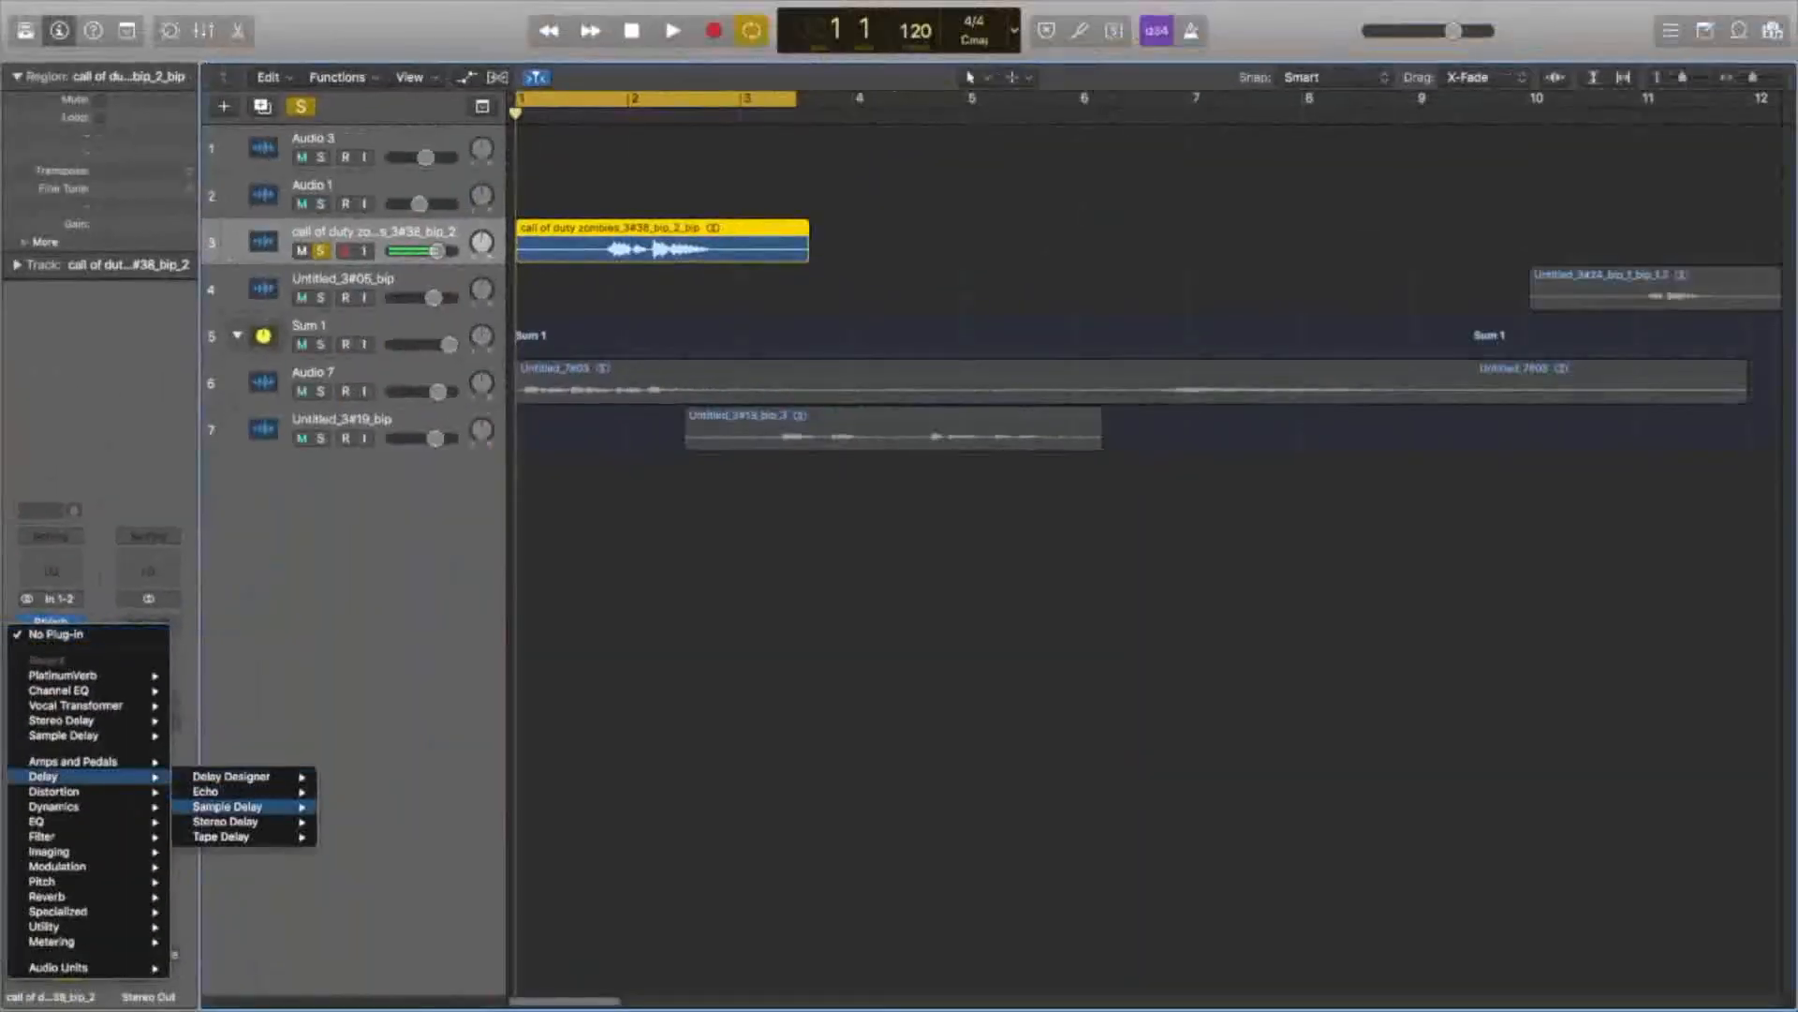
pyautogui.moveTo(243, 806)
pyautogui.click(349, 806)
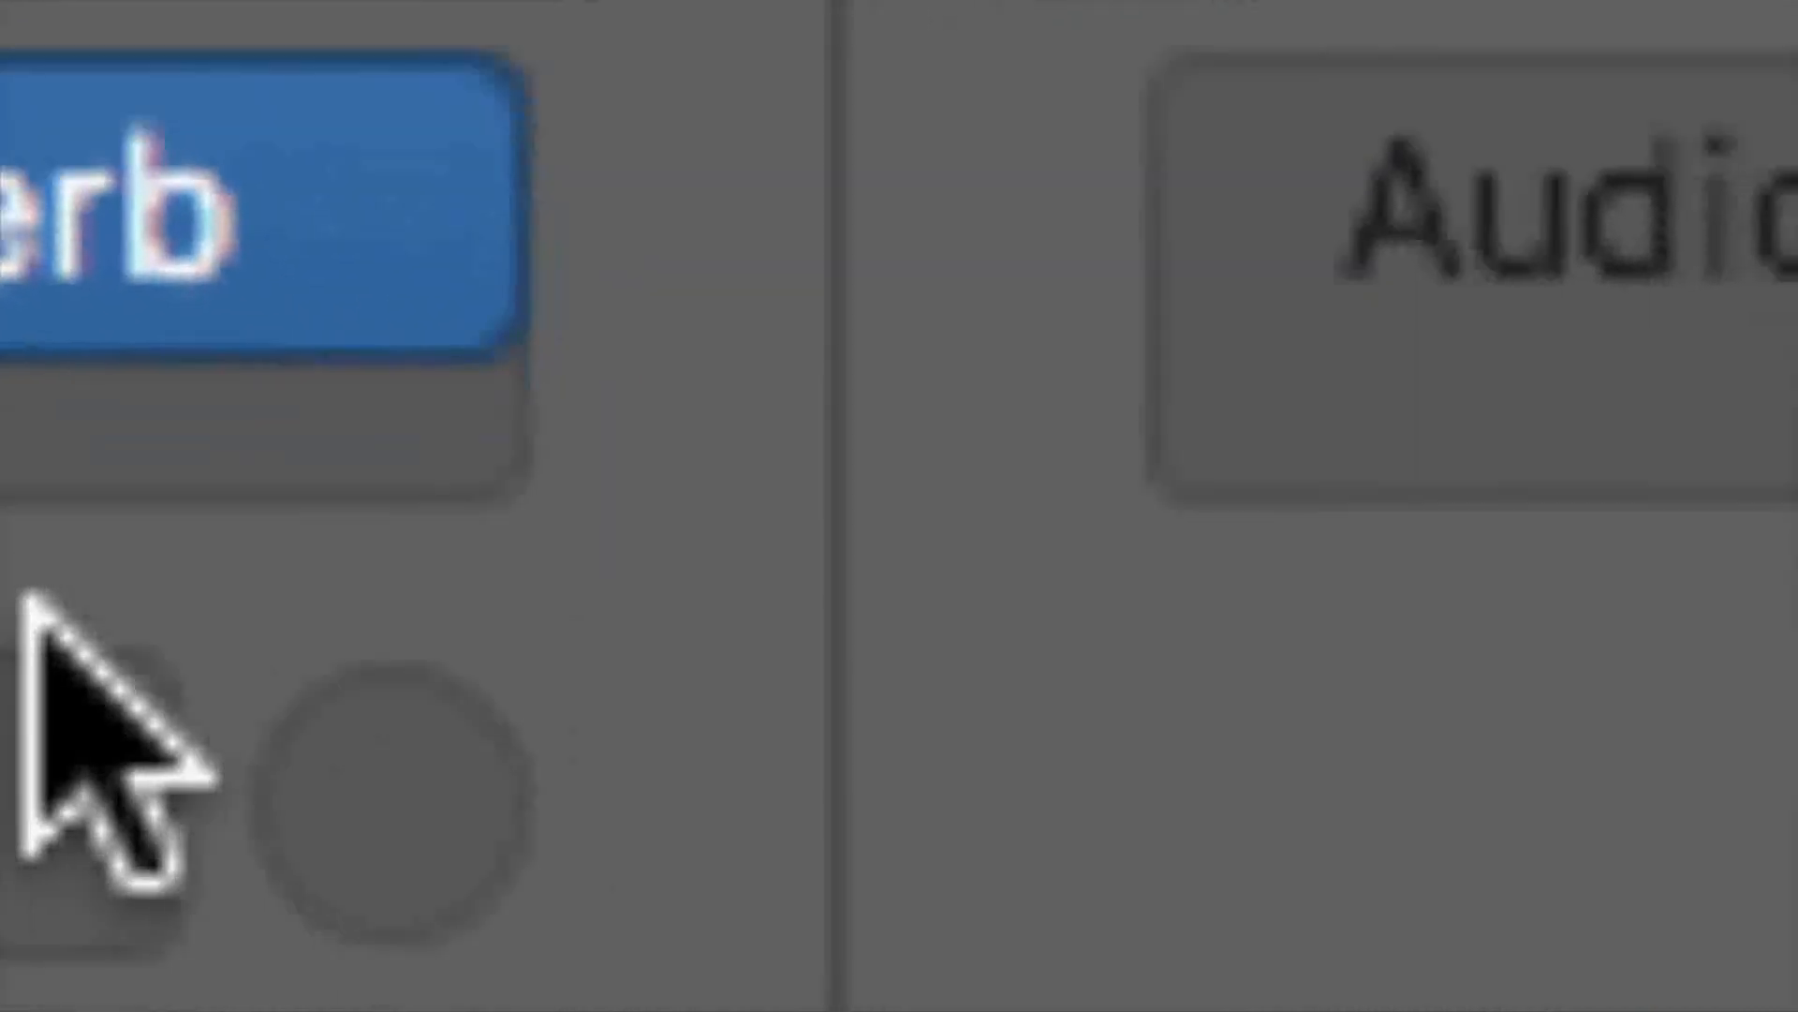
pyautogui.click(28, 601)
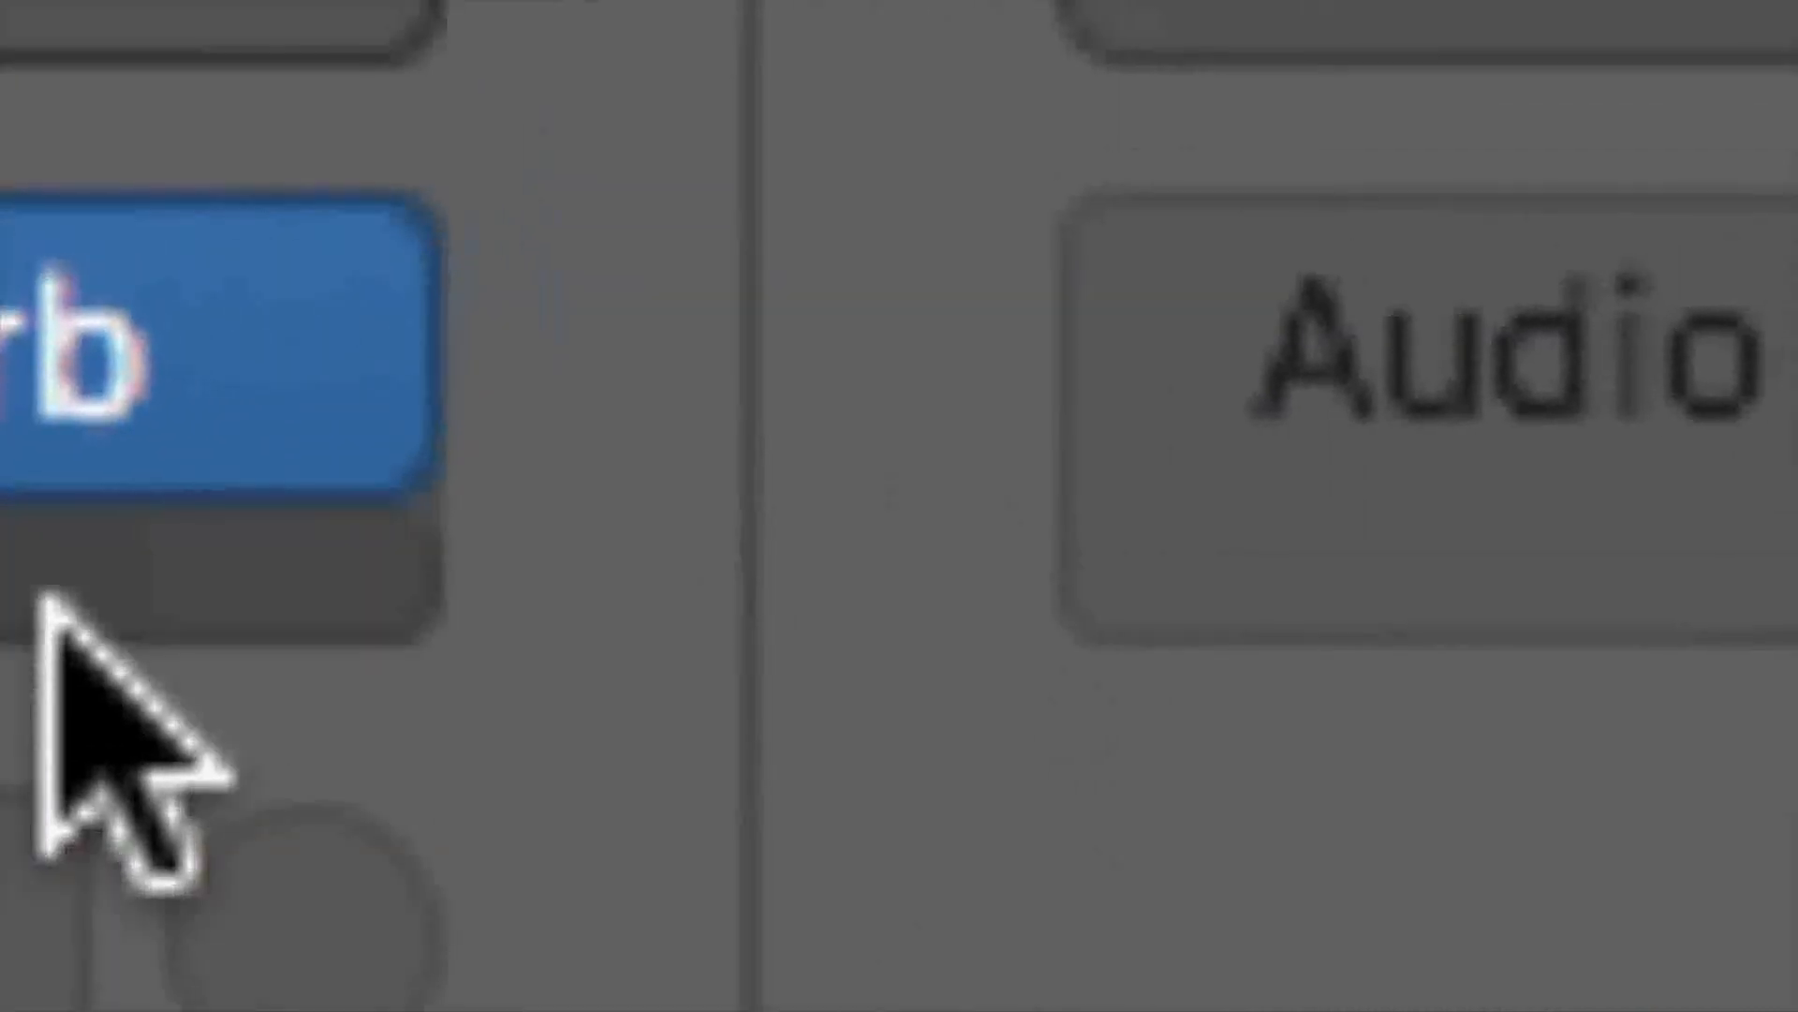
# Insert a stereo Stereo Delay after the PlatinumVerb on the soloed bip_2 track and reposition its plug-in window
pyautogui.click(150, 473)
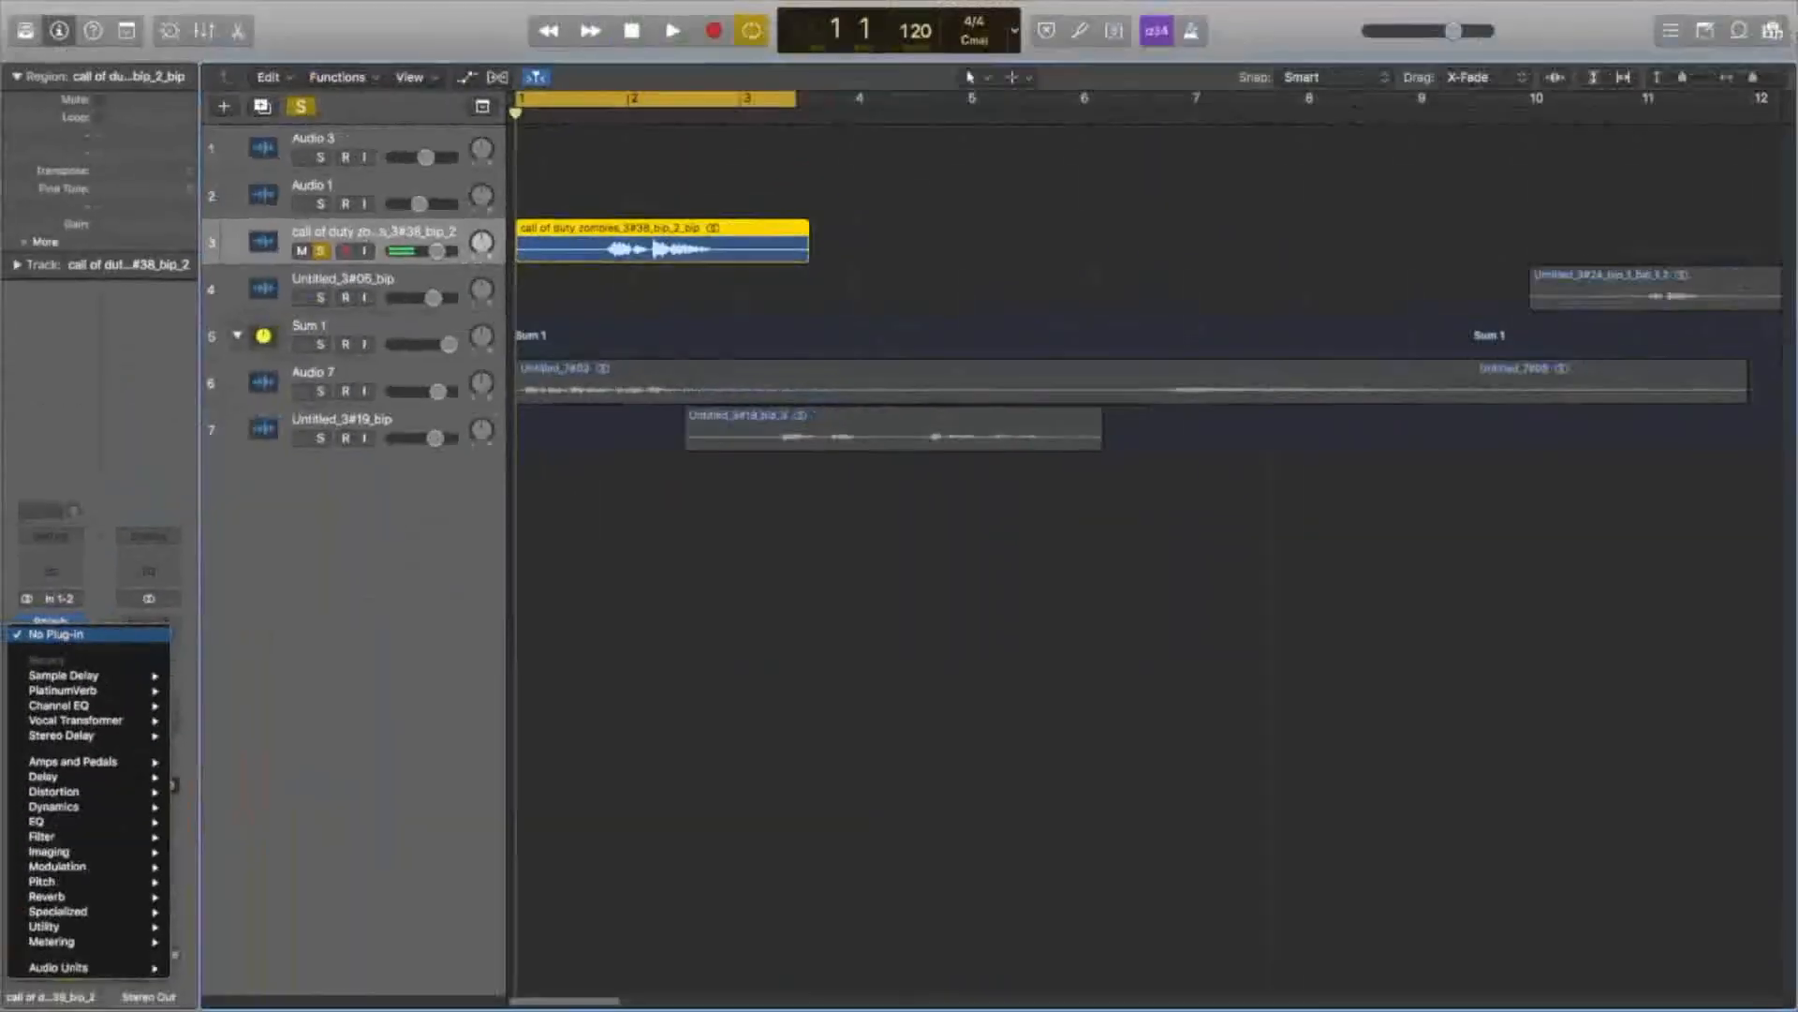
pyautogui.moveTo(93, 776)
pyautogui.moveTo(234, 822)
pyautogui.click(361, 821)
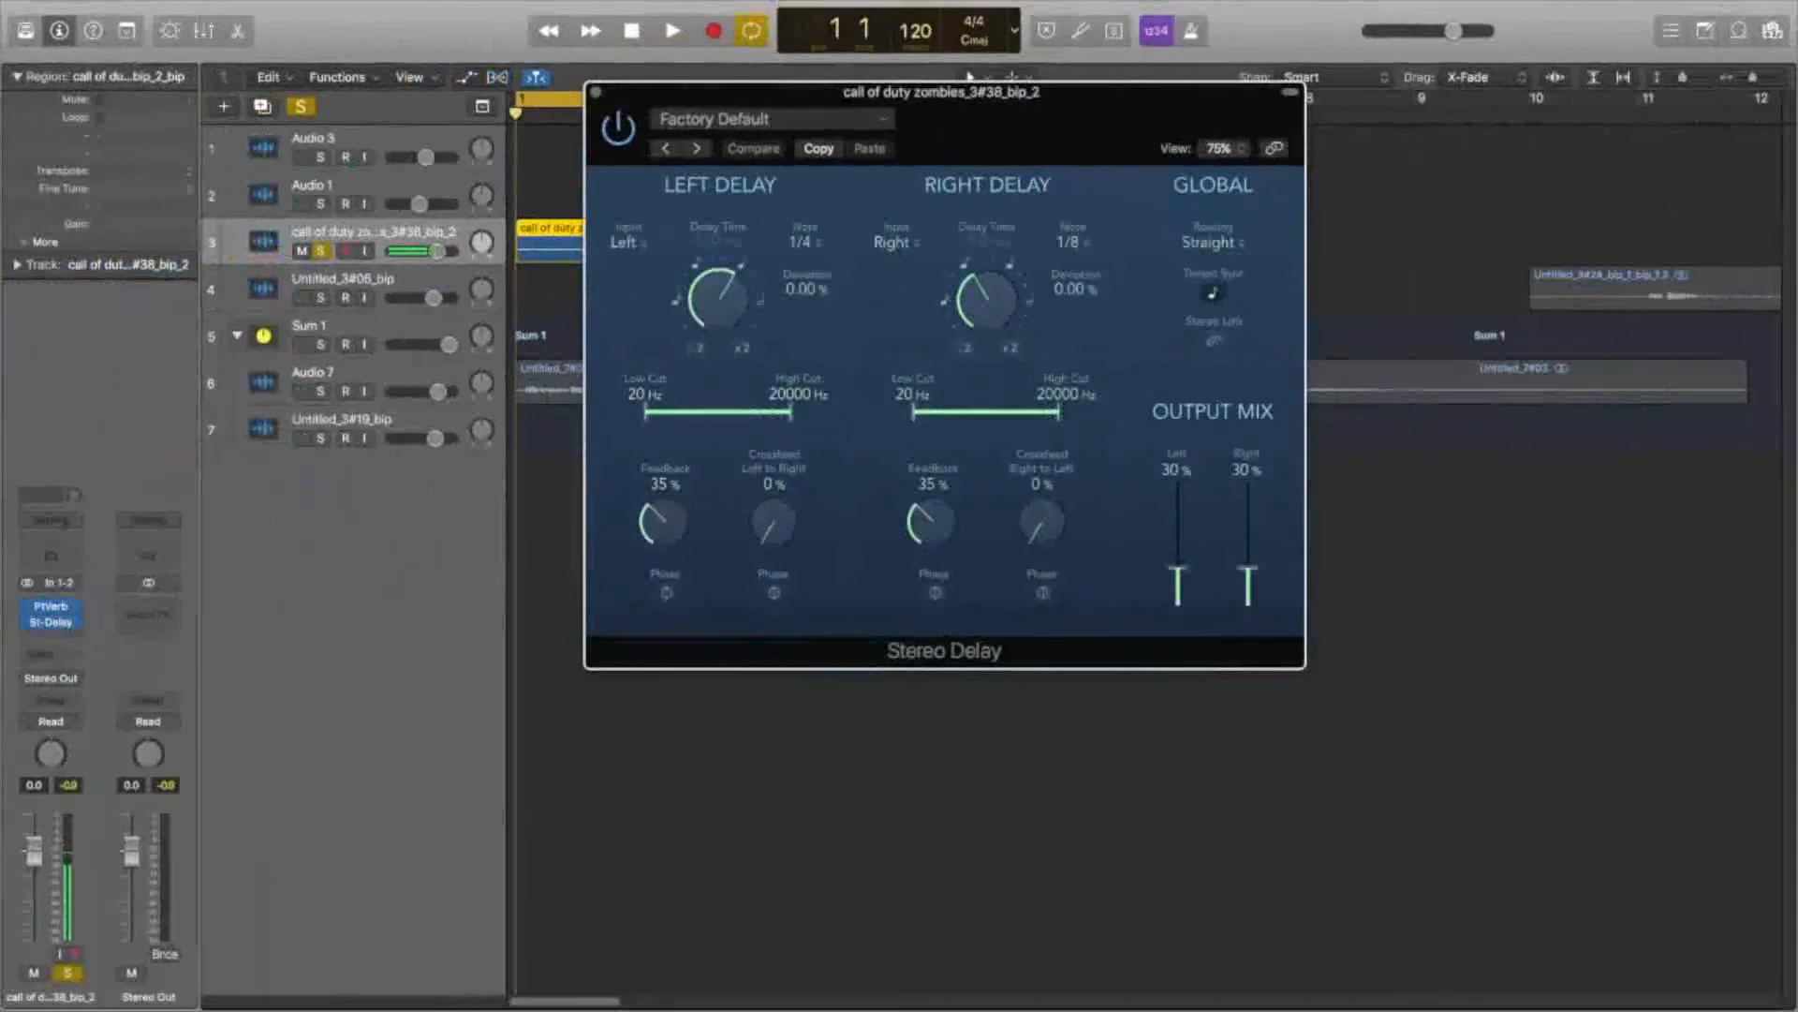
pyautogui.moveTo(953, 115); pyautogui.dragTo(760, 174)
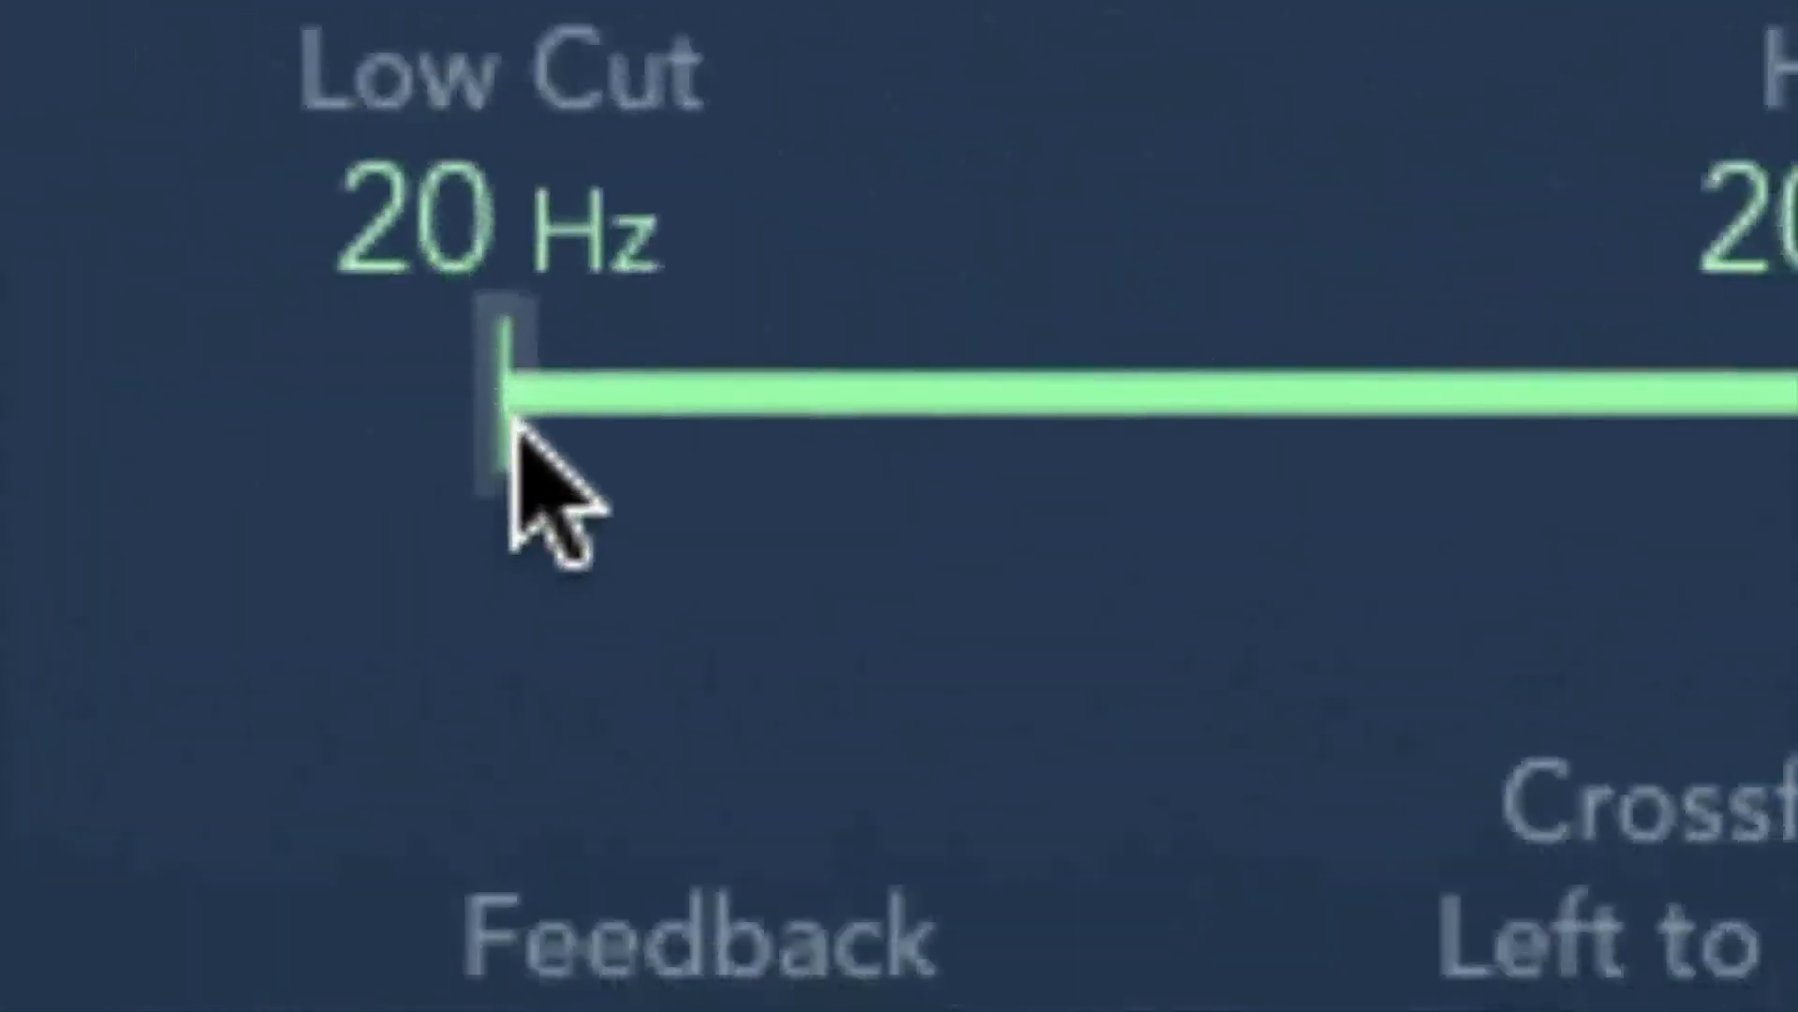
# Set the Stereo Delay's Low Cut to 10000 Hz left and 3300 Hz right, and its Output Mix to 46% left and 36% right
pyautogui.moveTo(506, 423); pyautogui.dragTo(604, 440)
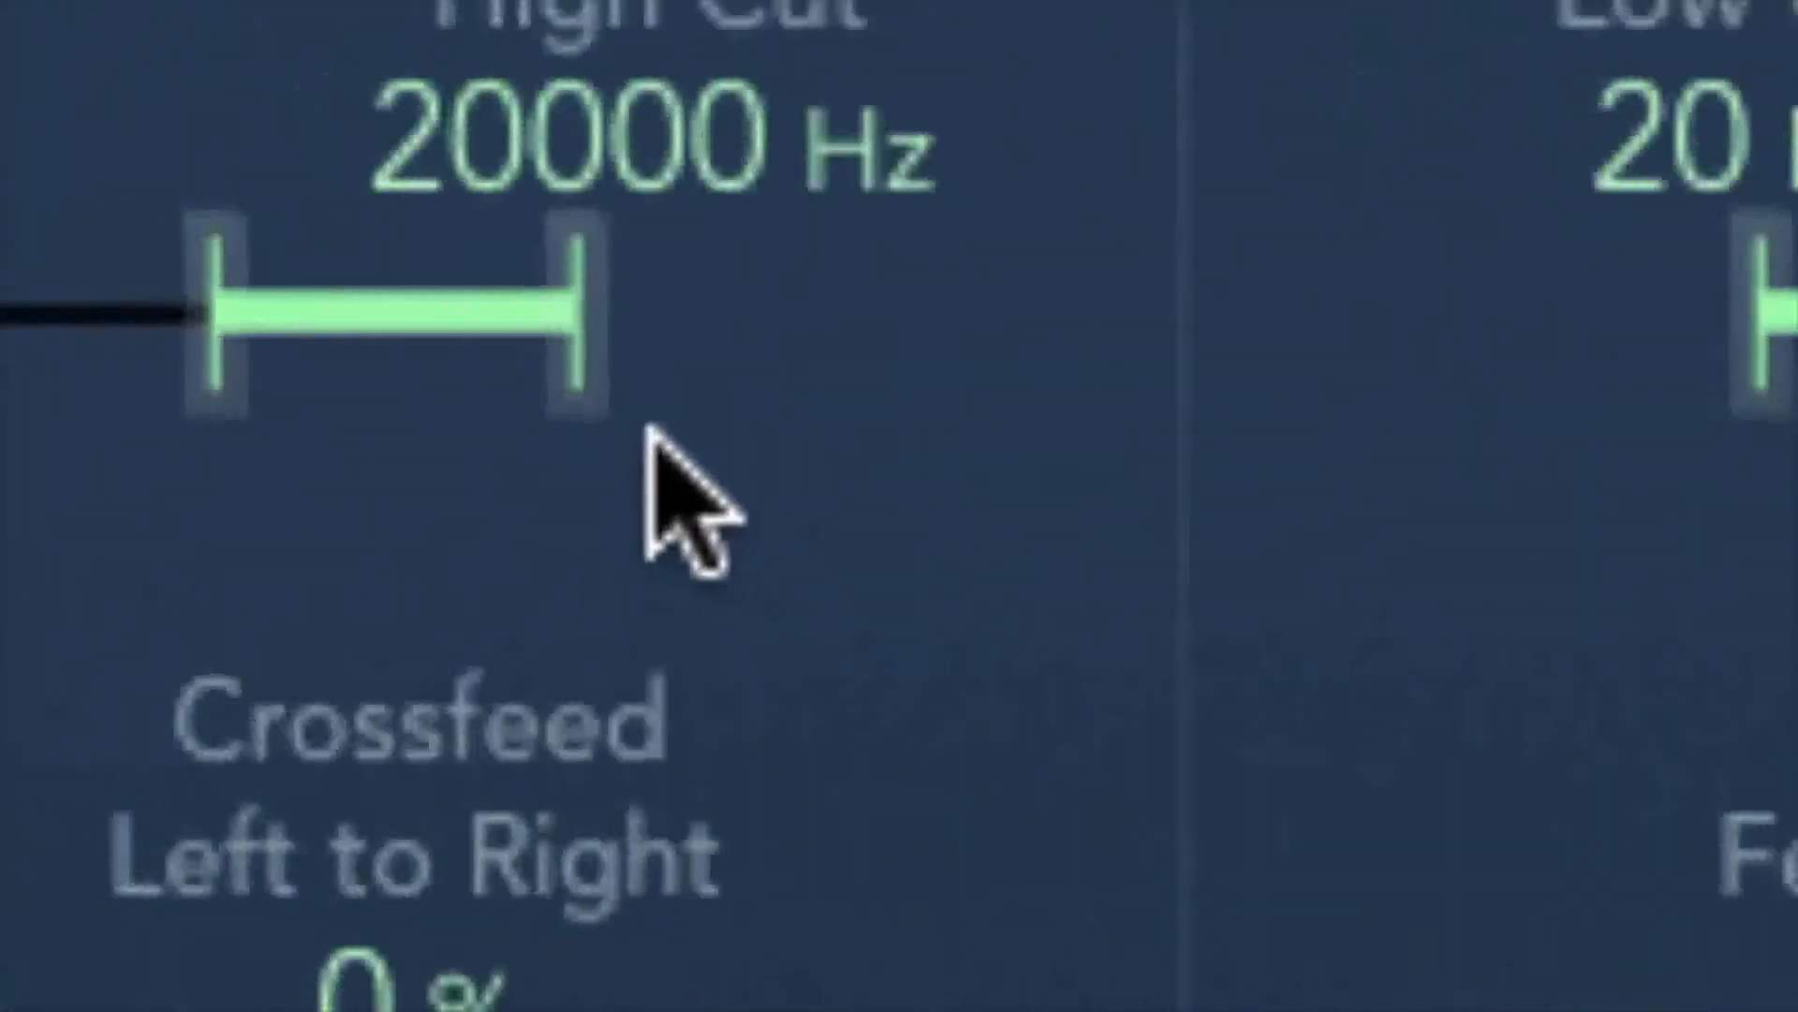
pyautogui.moveTo(763, 418); pyautogui.dragTo(857, 448)
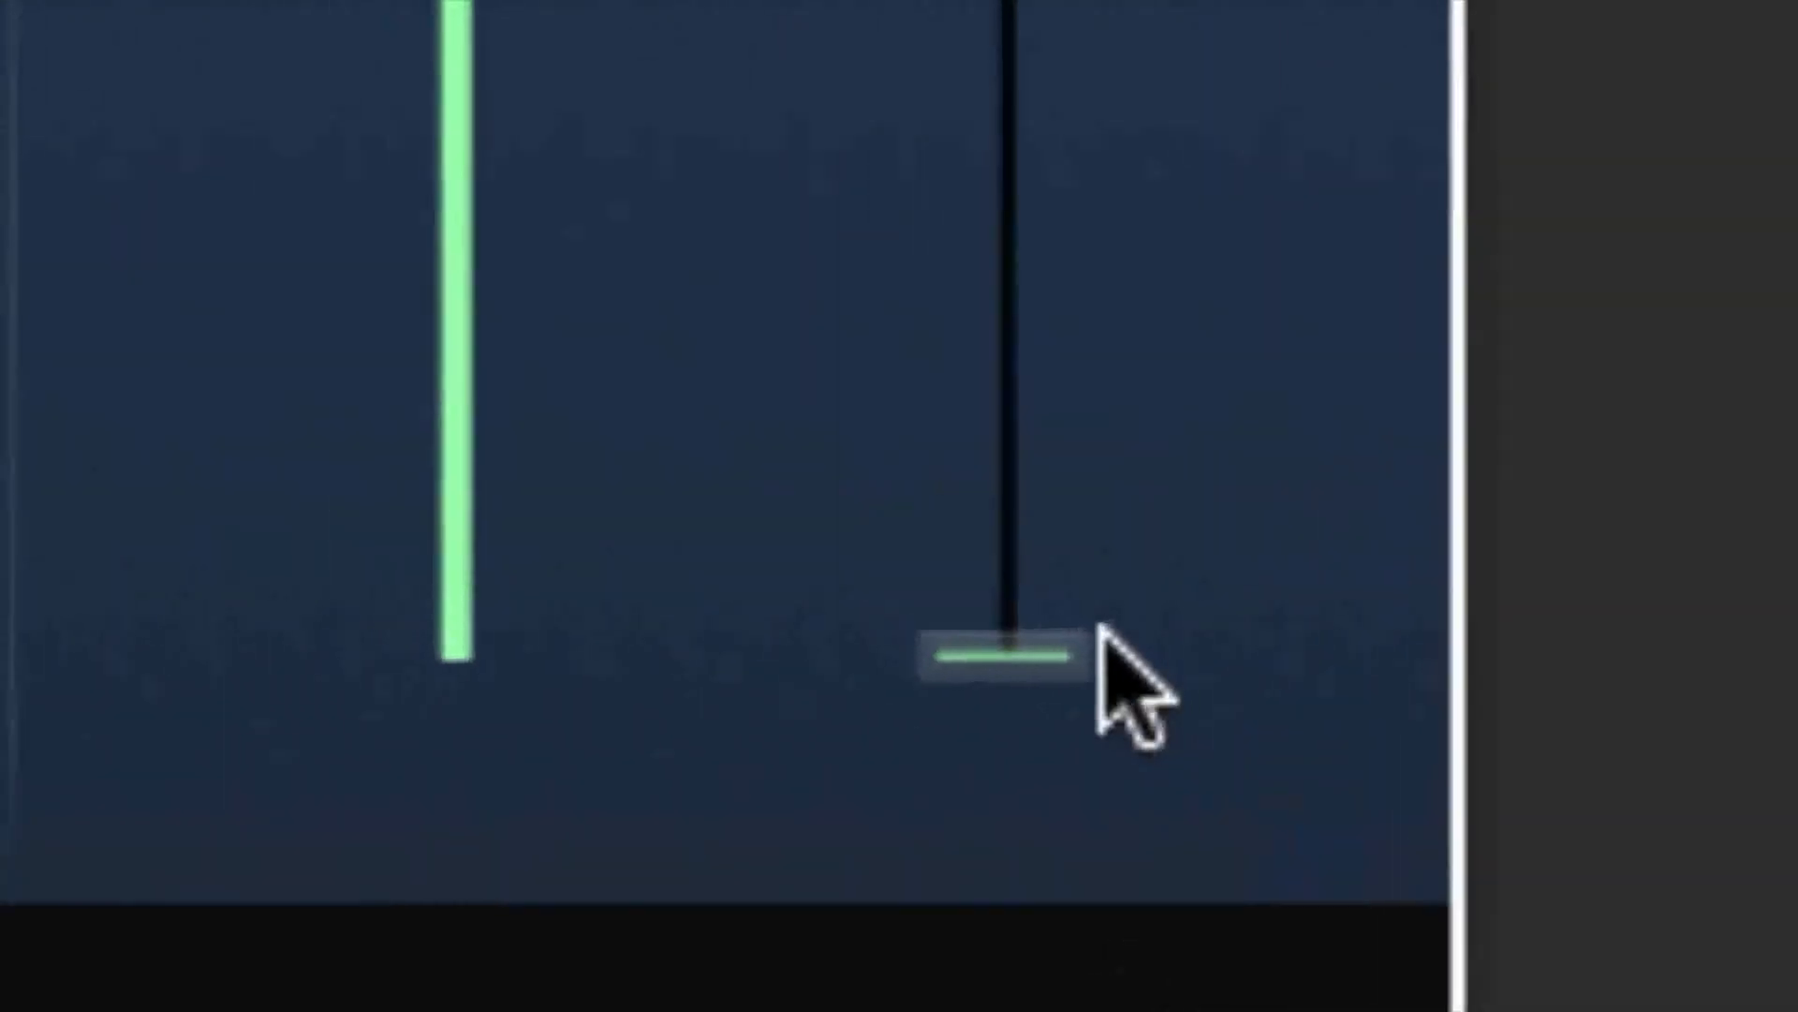
pyautogui.moveTo(1093, 604); pyautogui.dragTo(1135, 433)
pyautogui.moveTo(459, 87); pyautogui.dragTo(686, 397)
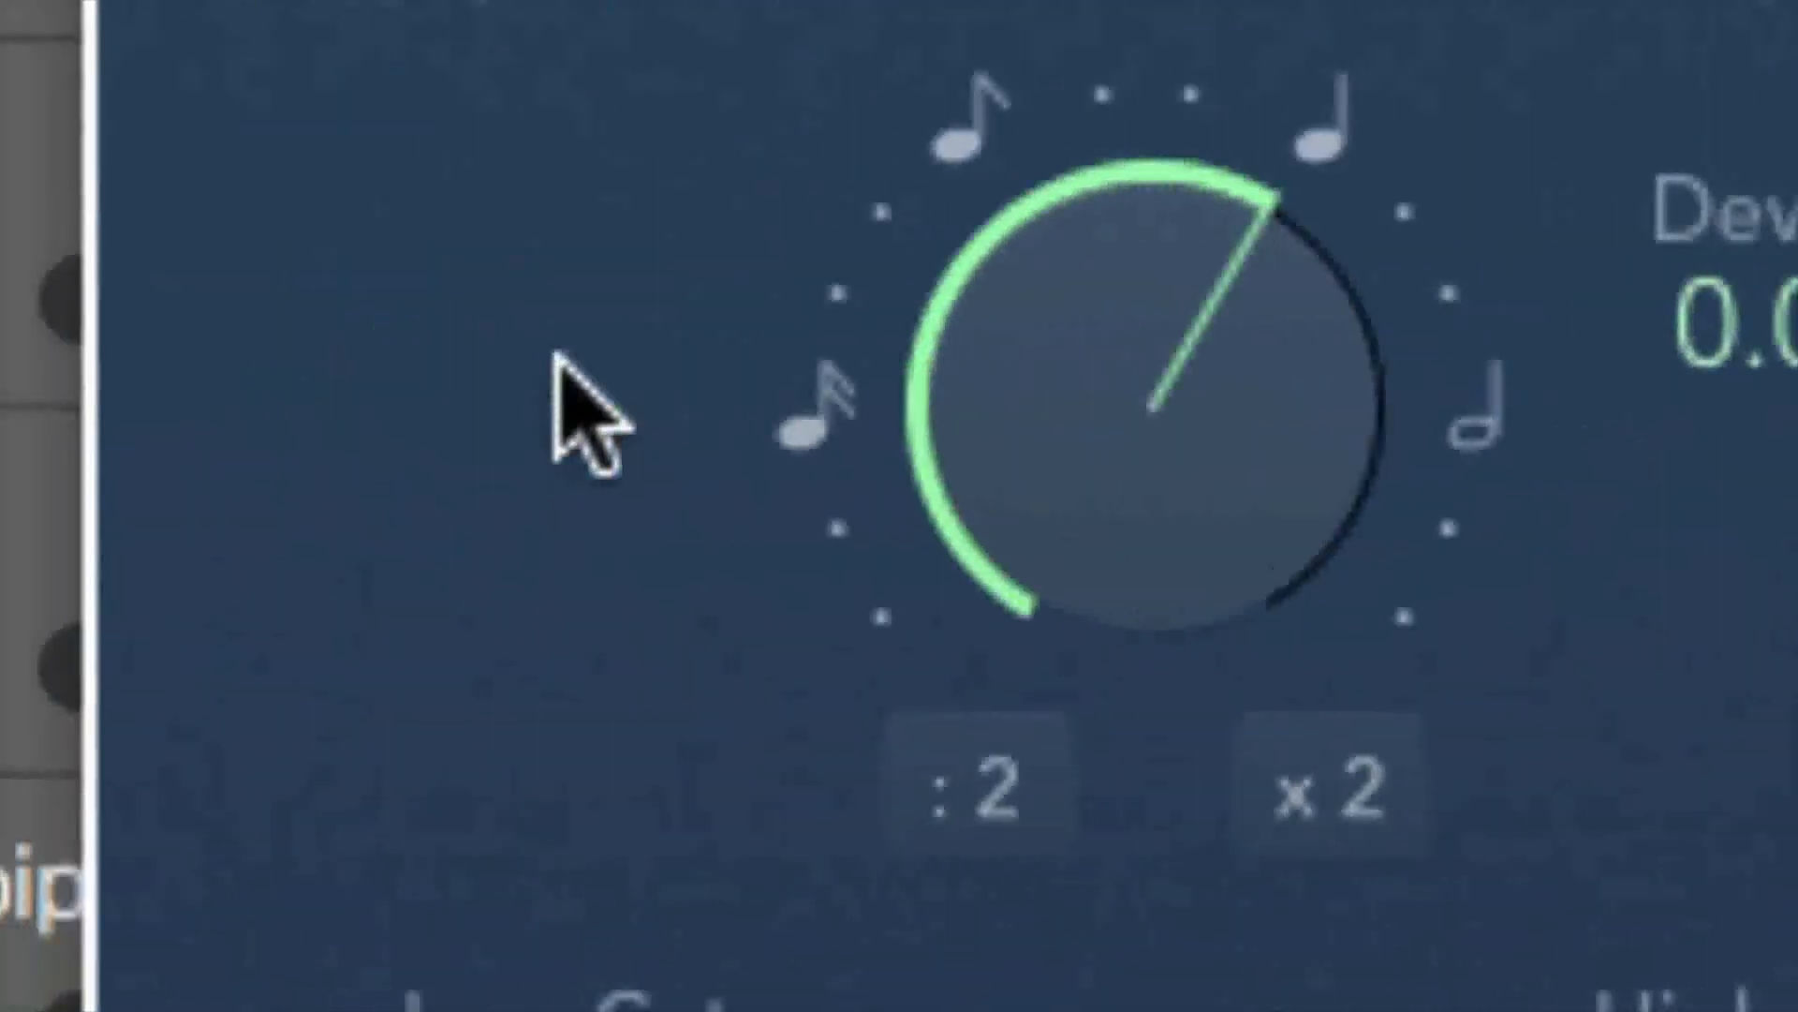
# Set both delays to 1/4 note, with 0.00% deviation on the left and -1.33% on the right, close the plug-in and toggle playback
pyautogui.moveTo(1083, 349); pyautogui.dragTo(1129, 28)
pyautogui.moveTo(863, 317); pyautogui.dragTo(795, 177)
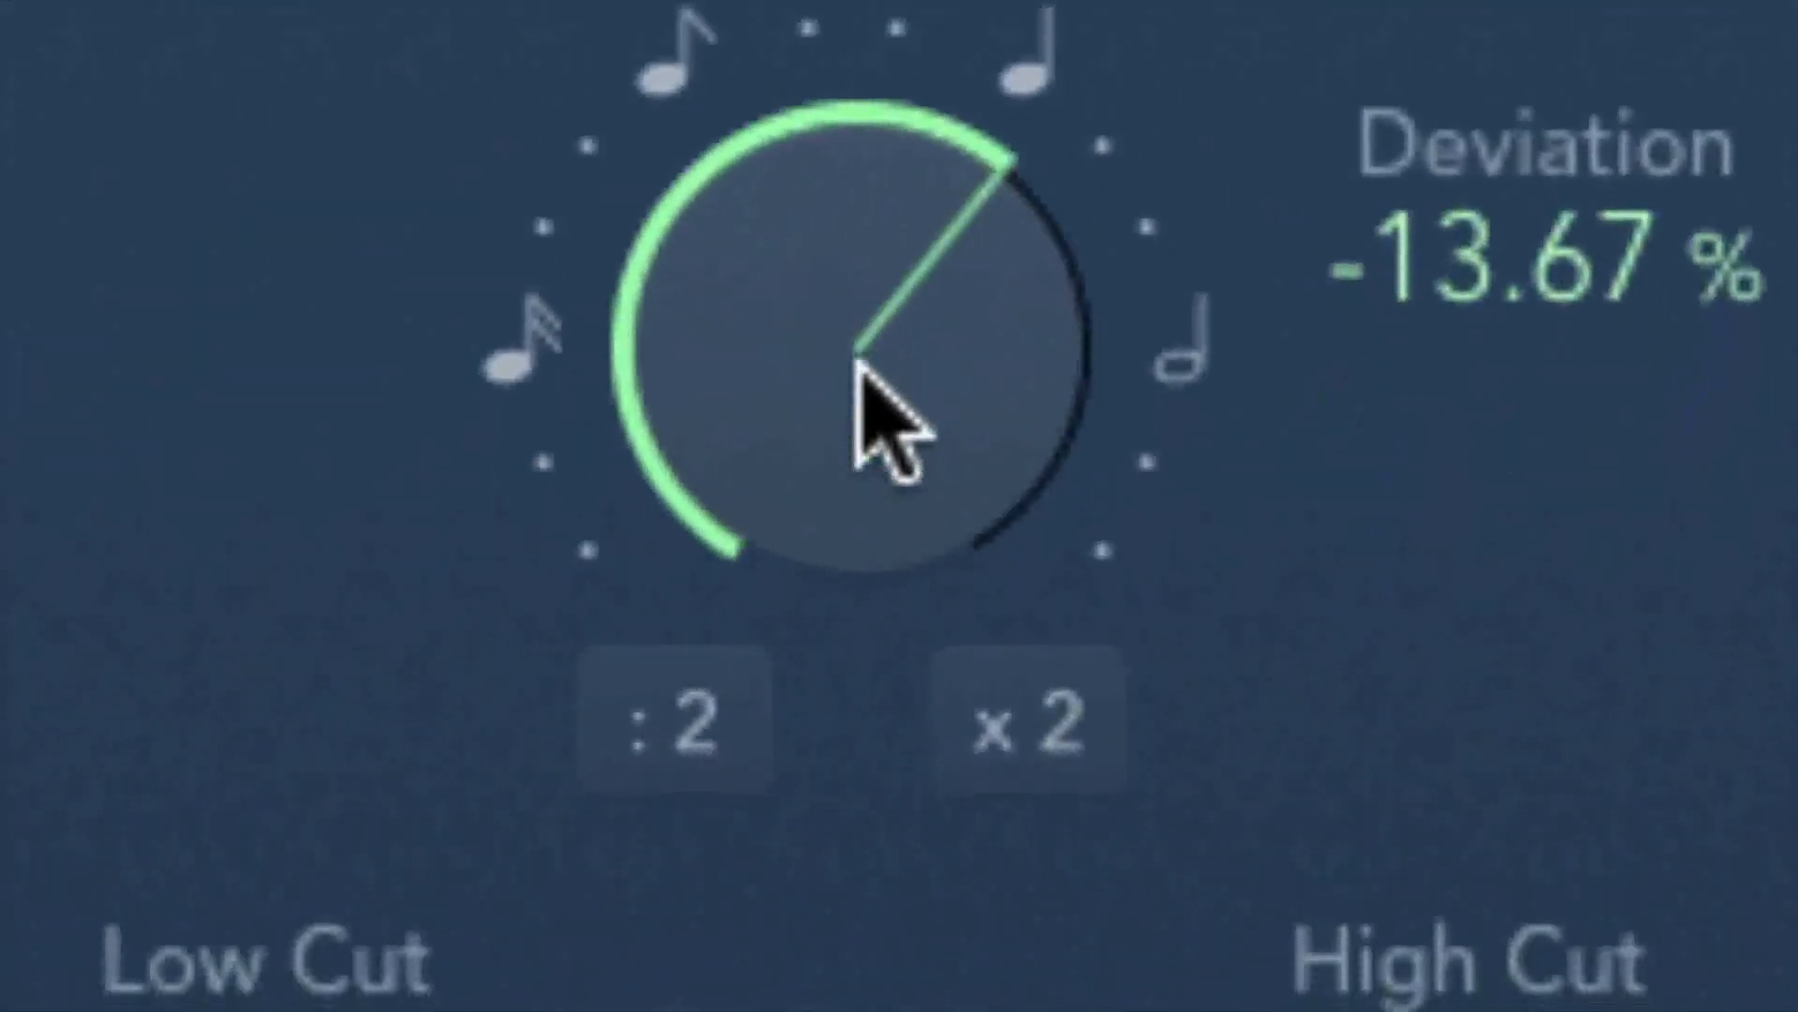
pyautogui.moveTo(860, 361); pyautogui.dragTo(780, 149)
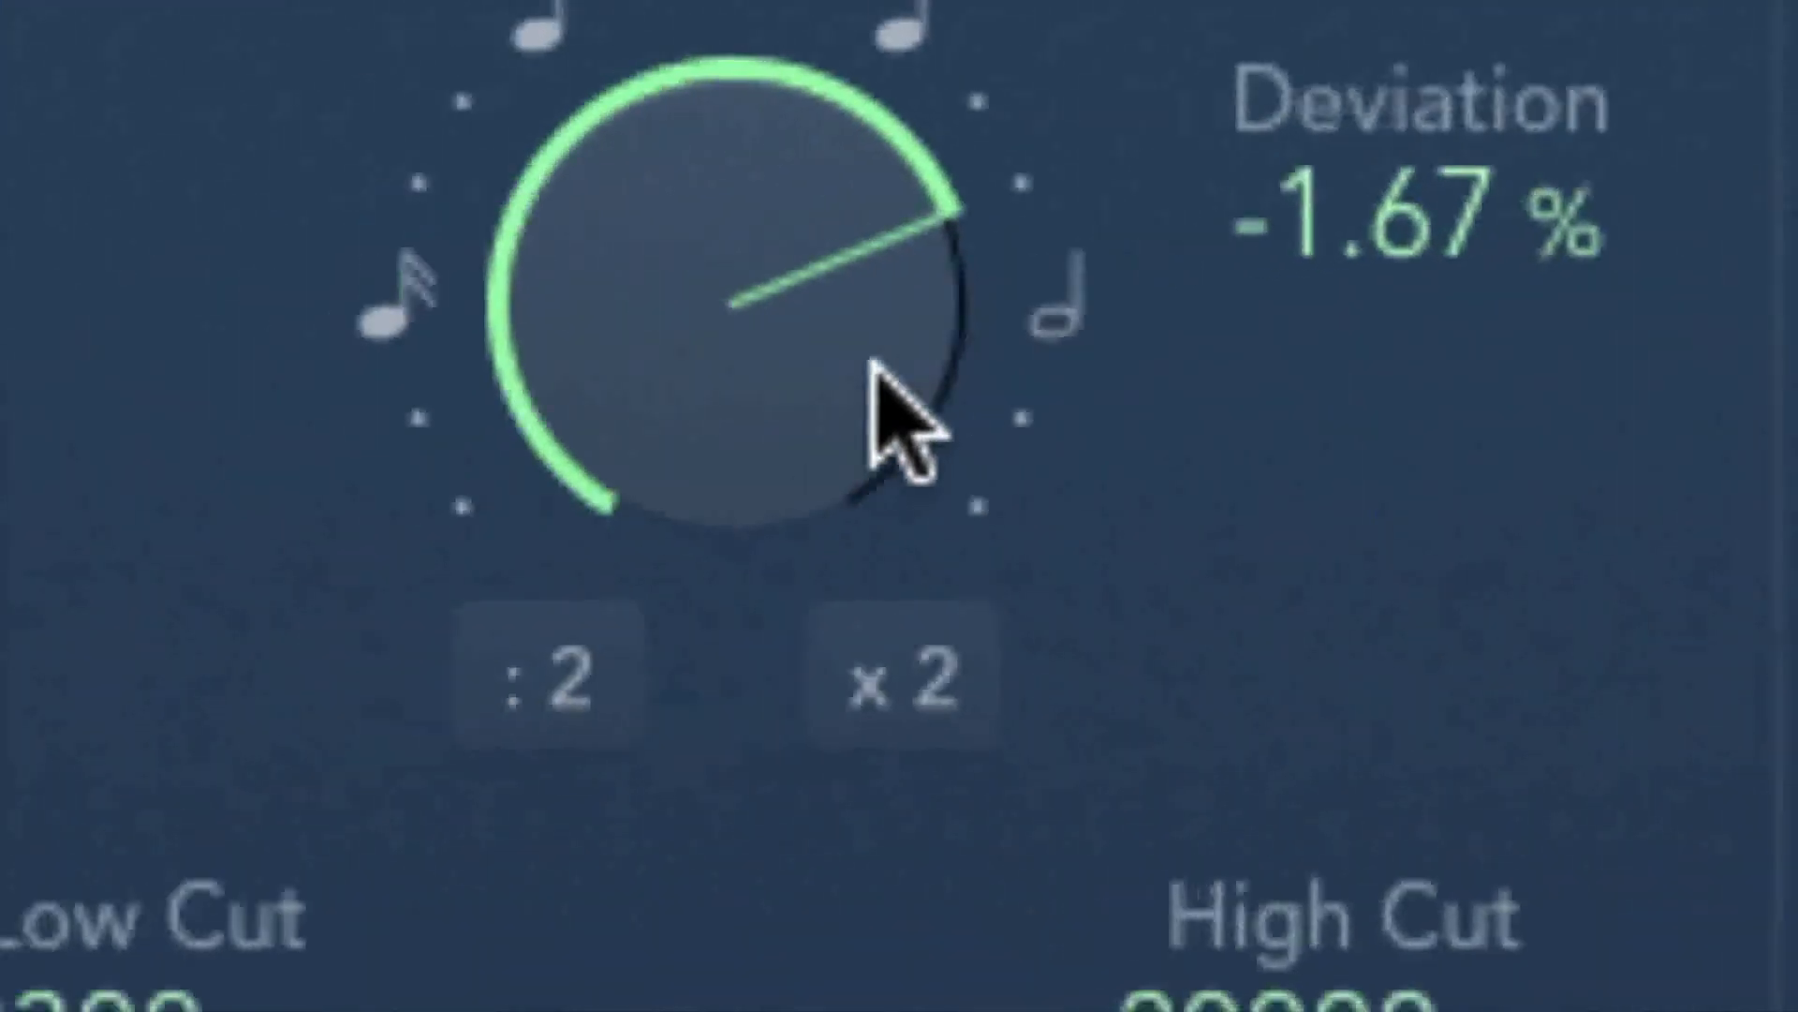
pyautogui.moveTo(588, 323); pyautogui.dragTo(716, 483)
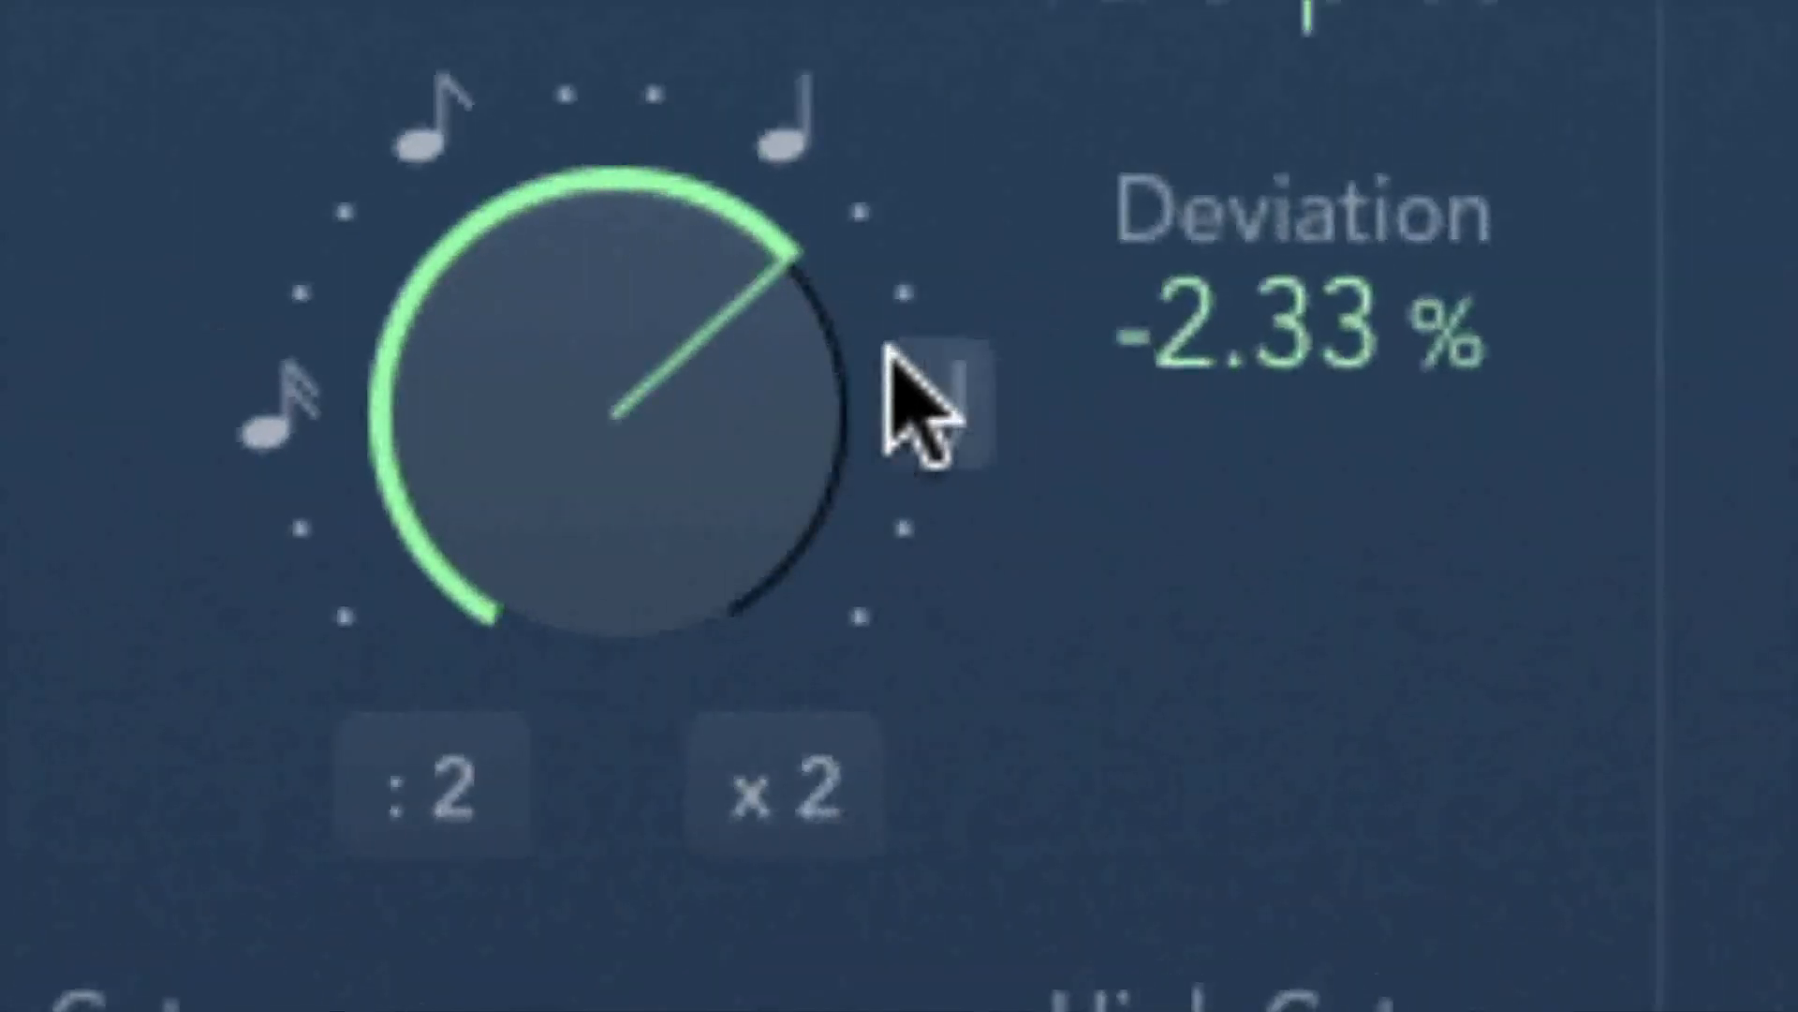
pyautogui.moveTo(722, 380); pyautogui.dragTo(717, 445)
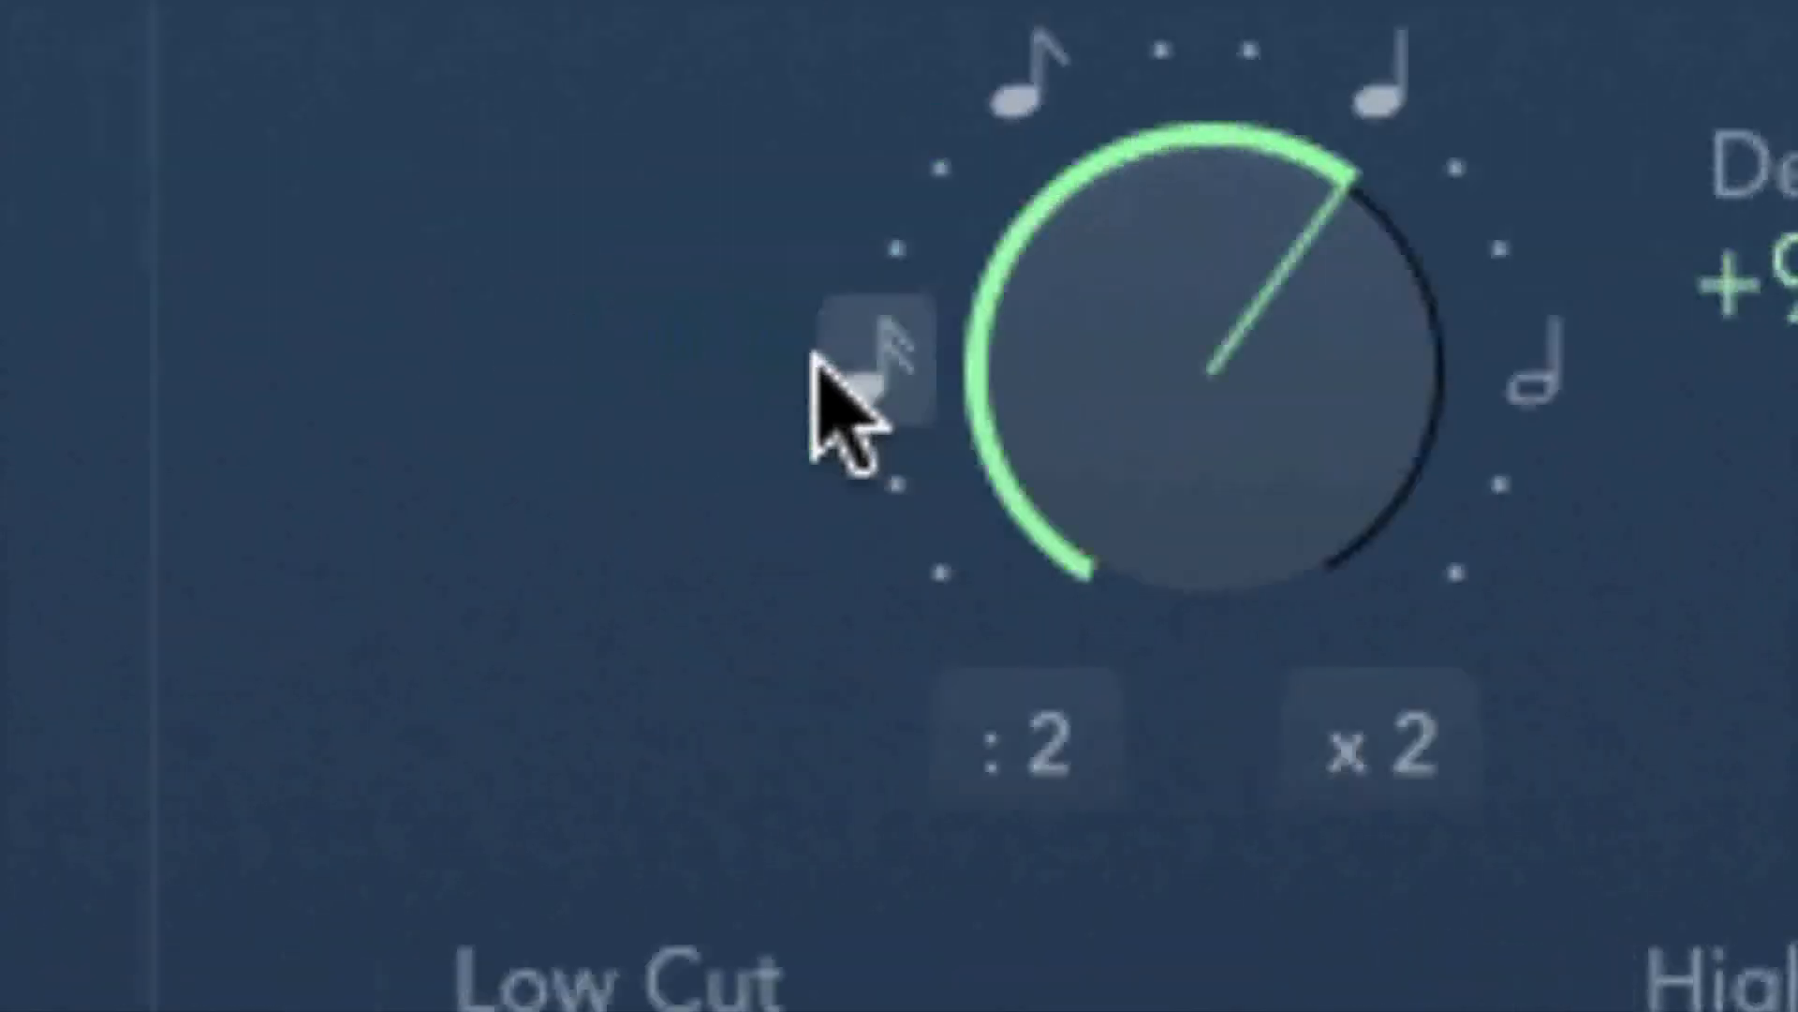
pyautogui.moveTo(1321, 357); pyautogui.dragTo(1320, 481)
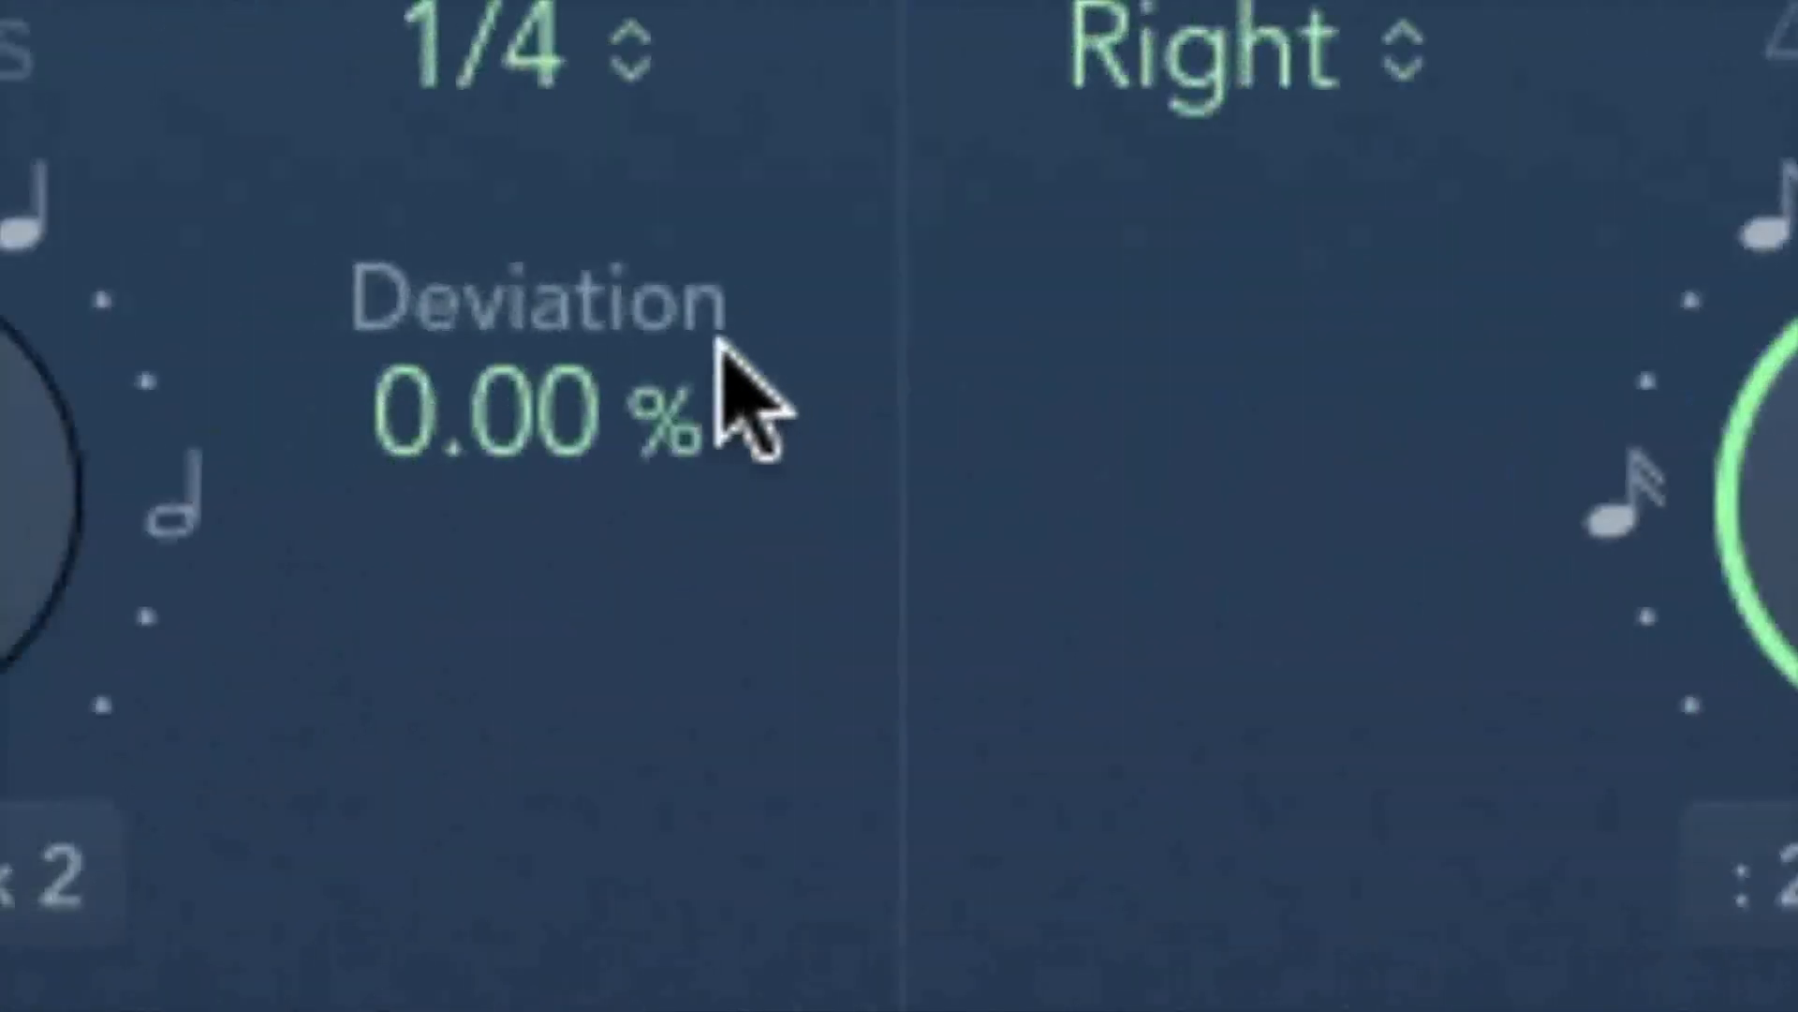
pyautogui.moveTo(866, 351); pyautogui.dragTo(857, 307)
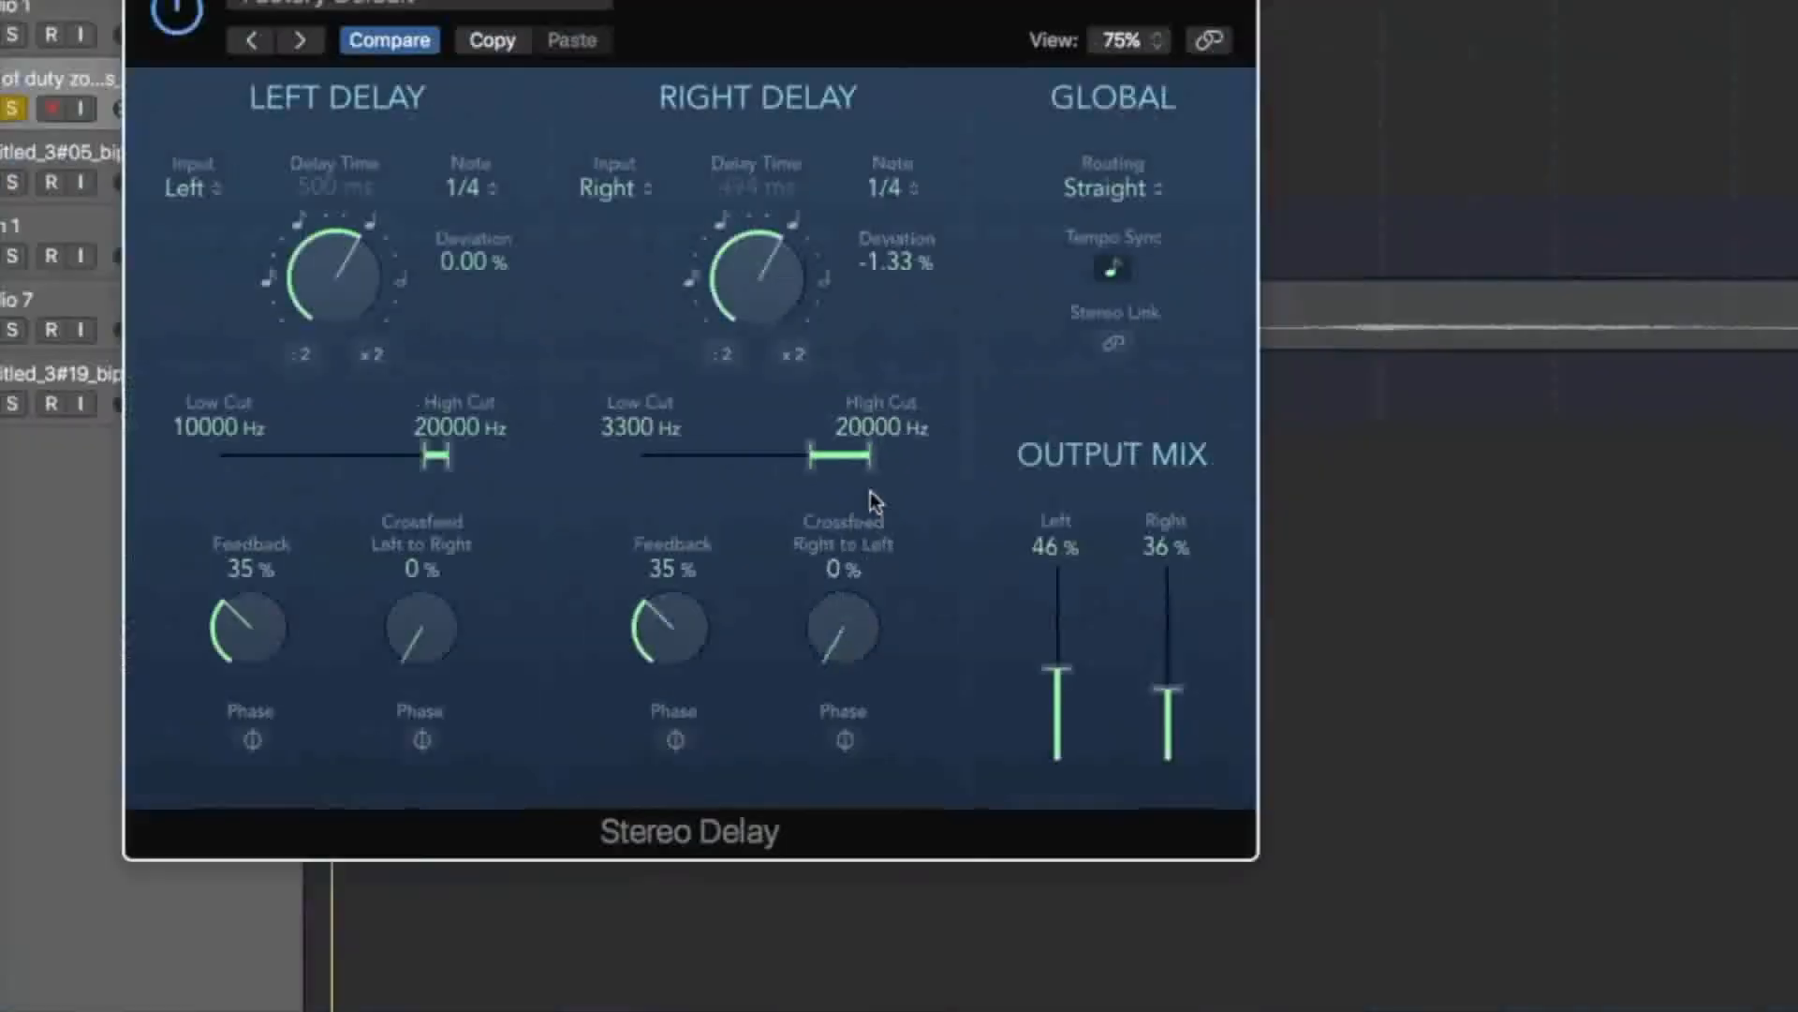
pyautogui.press('super+w')
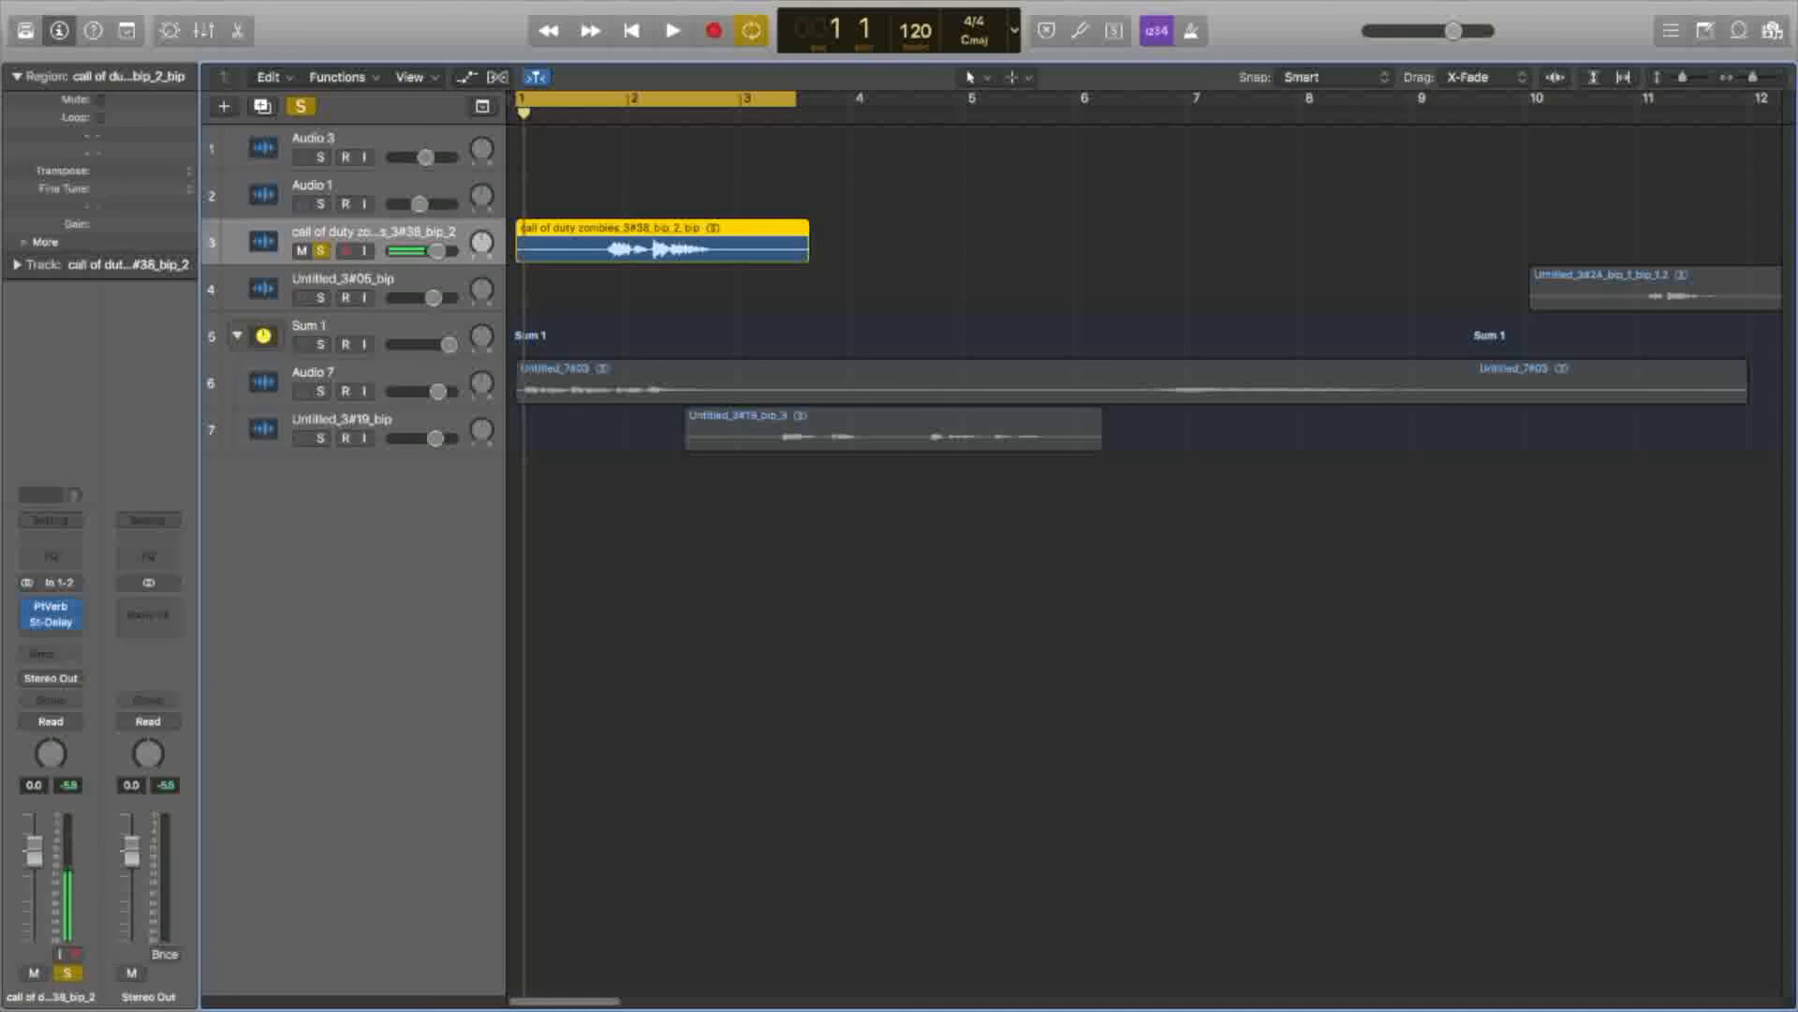
pyautogui.press('space')
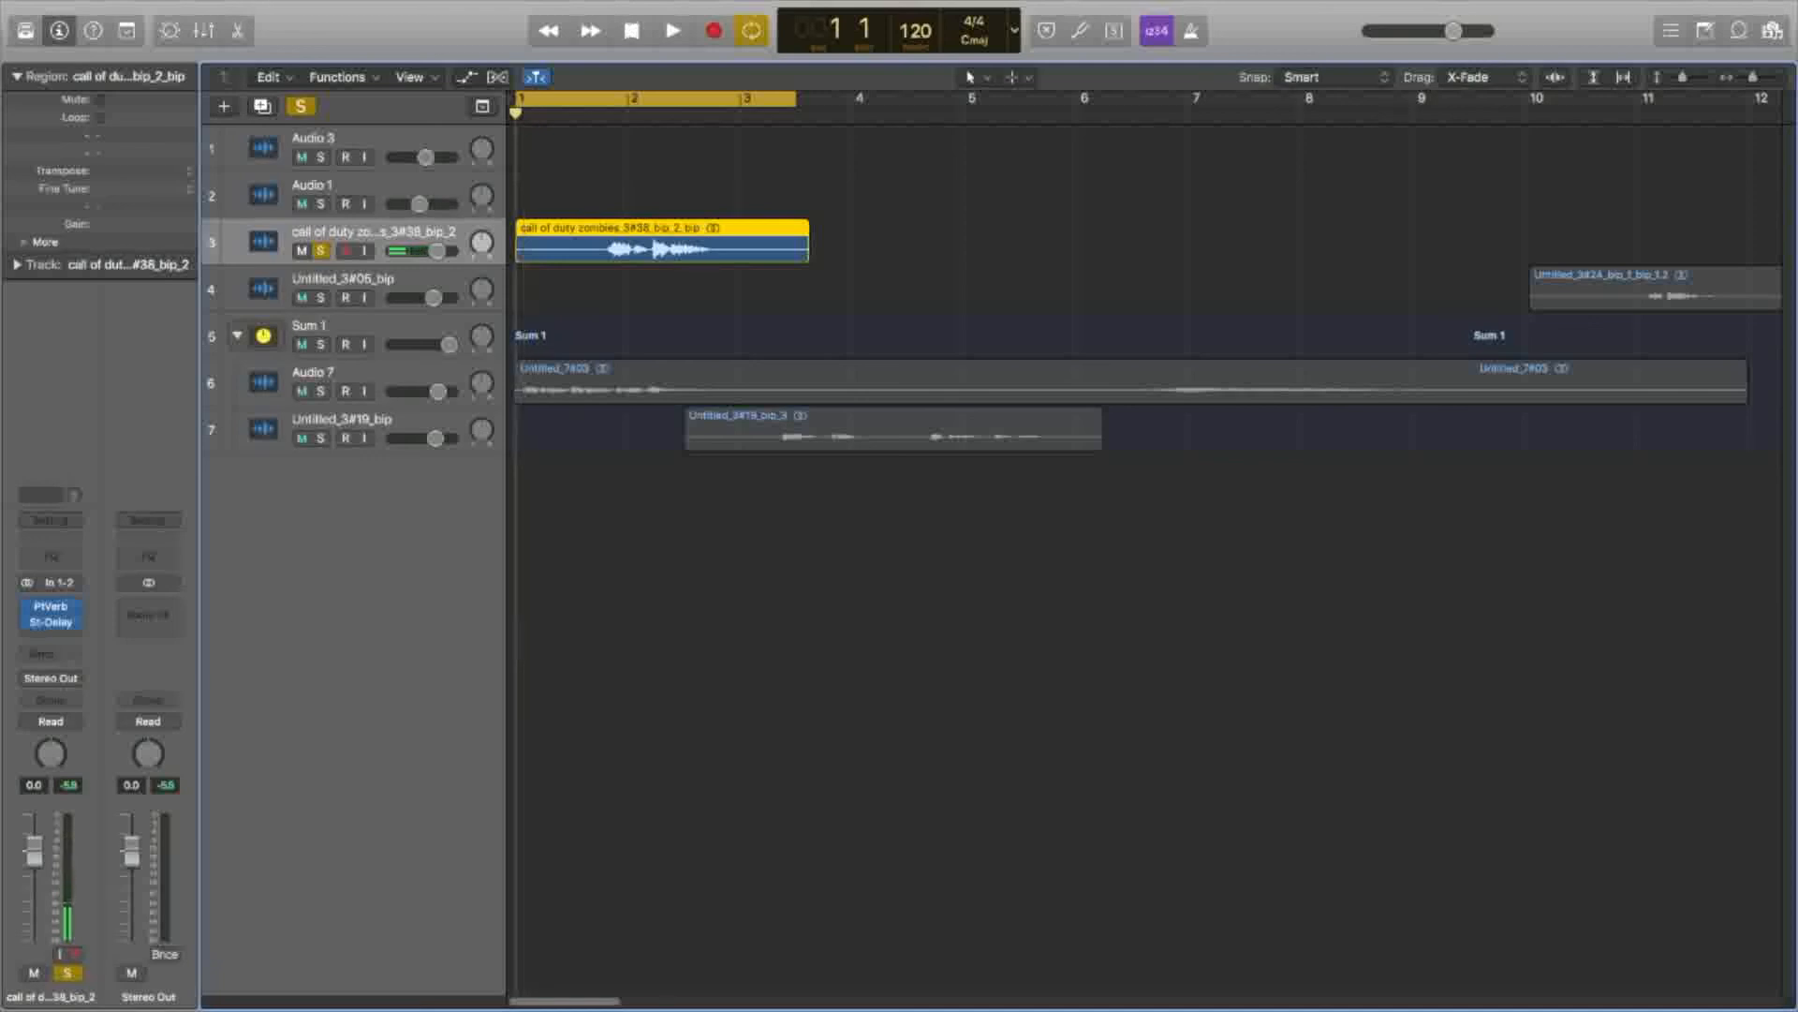